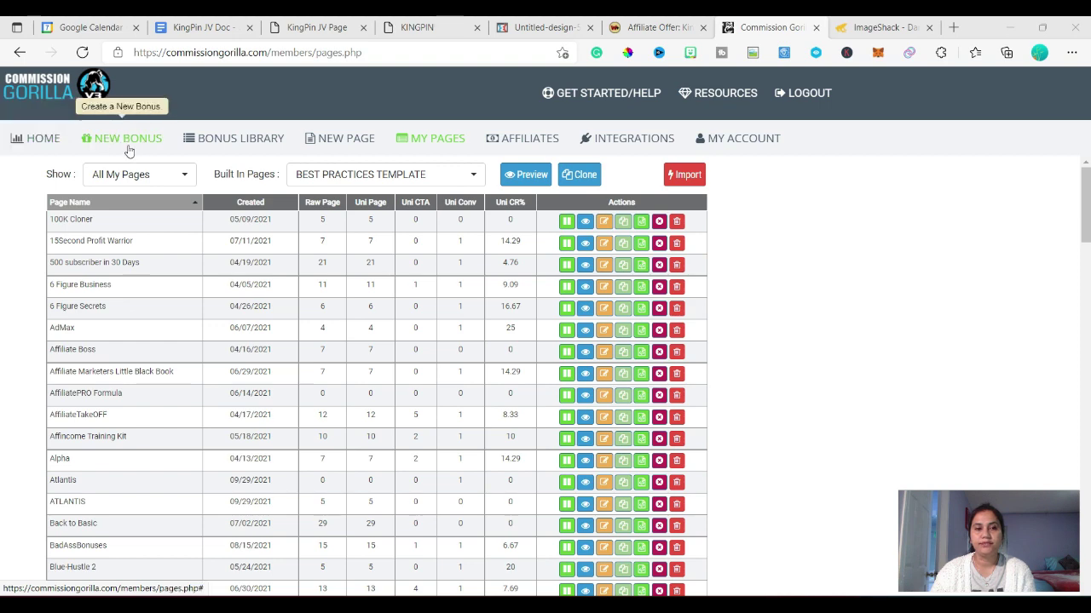
Browse the saved bonuses in the bonus library and open a blank new page.
click(236, 145)
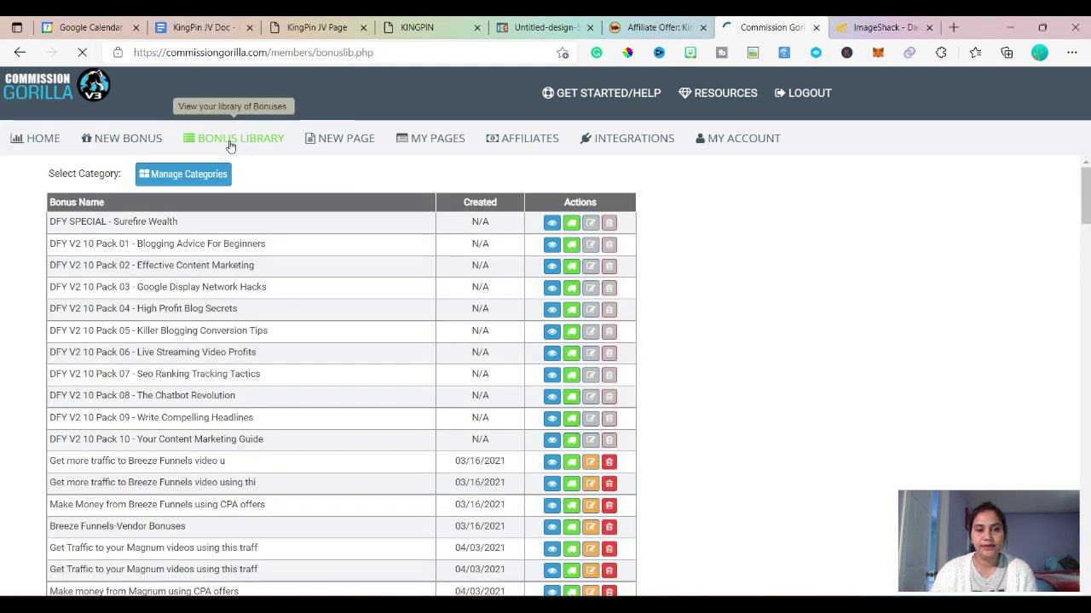
scroll(252, 230, down, 15)
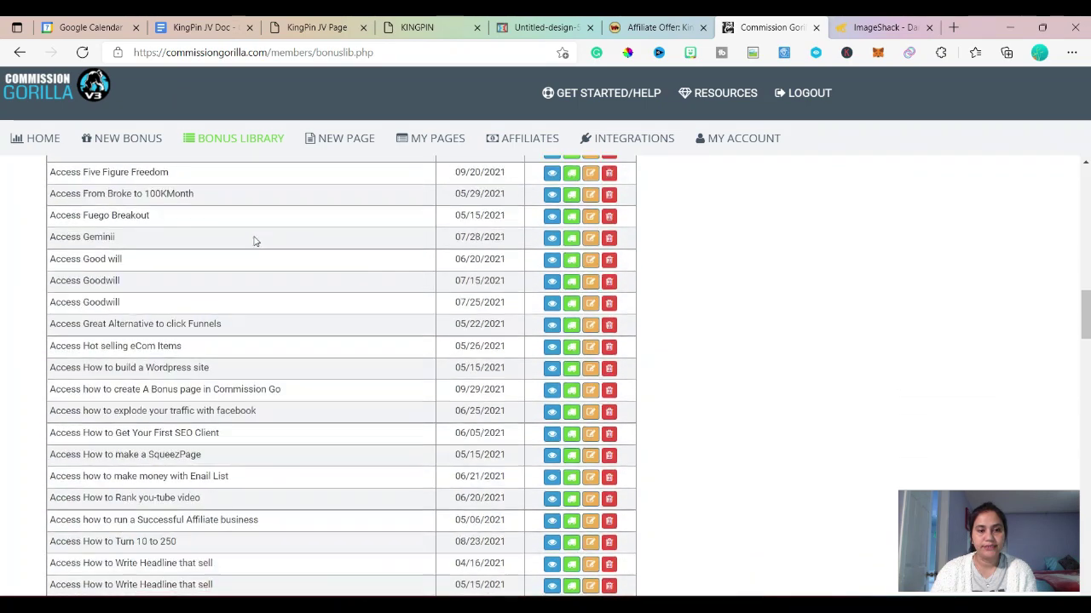
scroll(253, 241, down, 15)
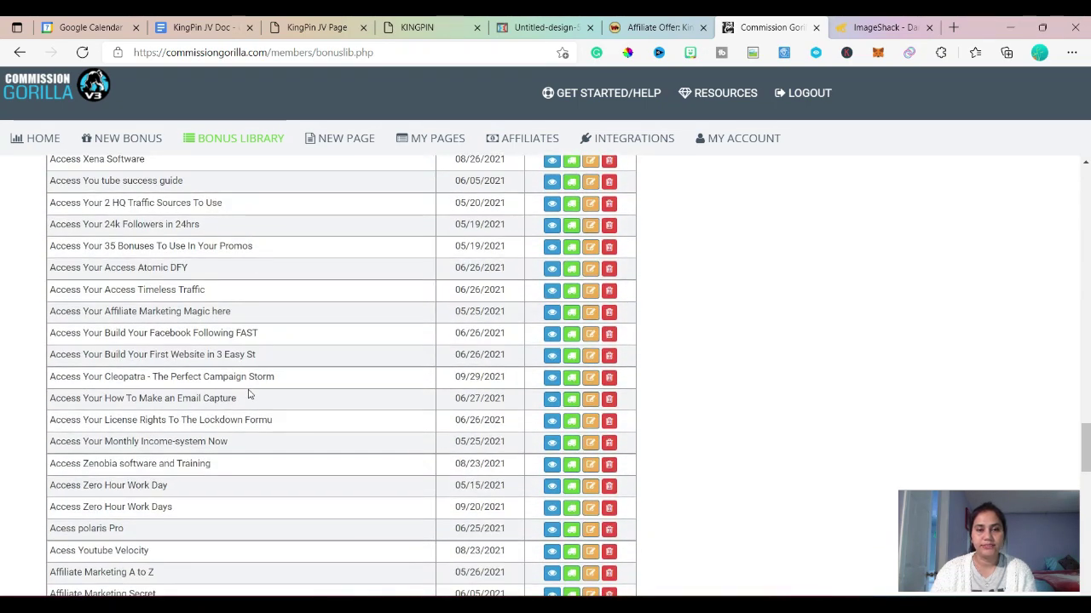
click(344, 144)
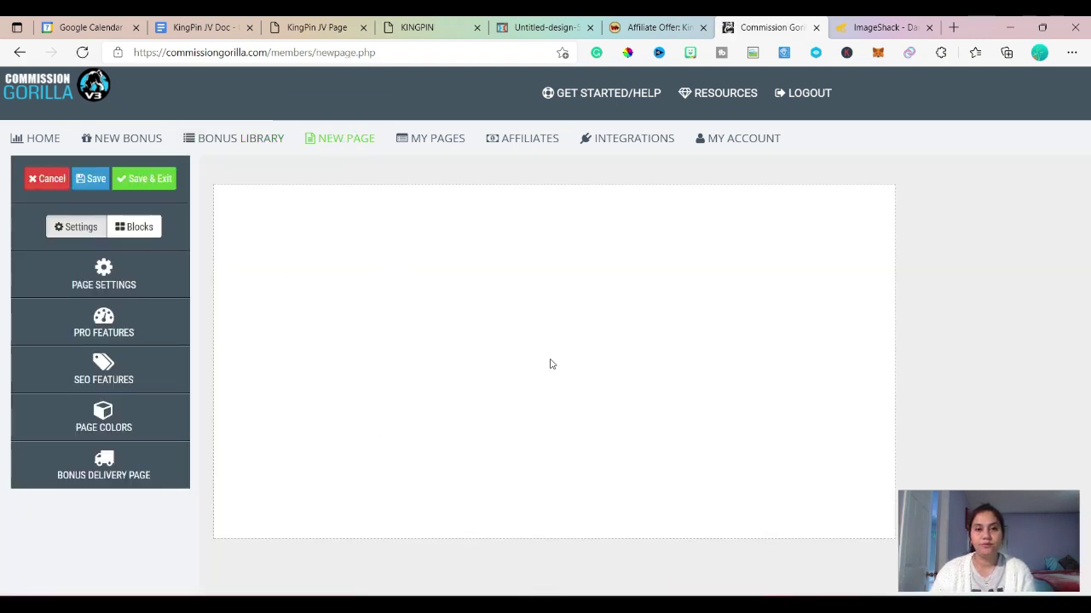
Browse the full list of saved bonus pages from first to last.
click(436, 139)
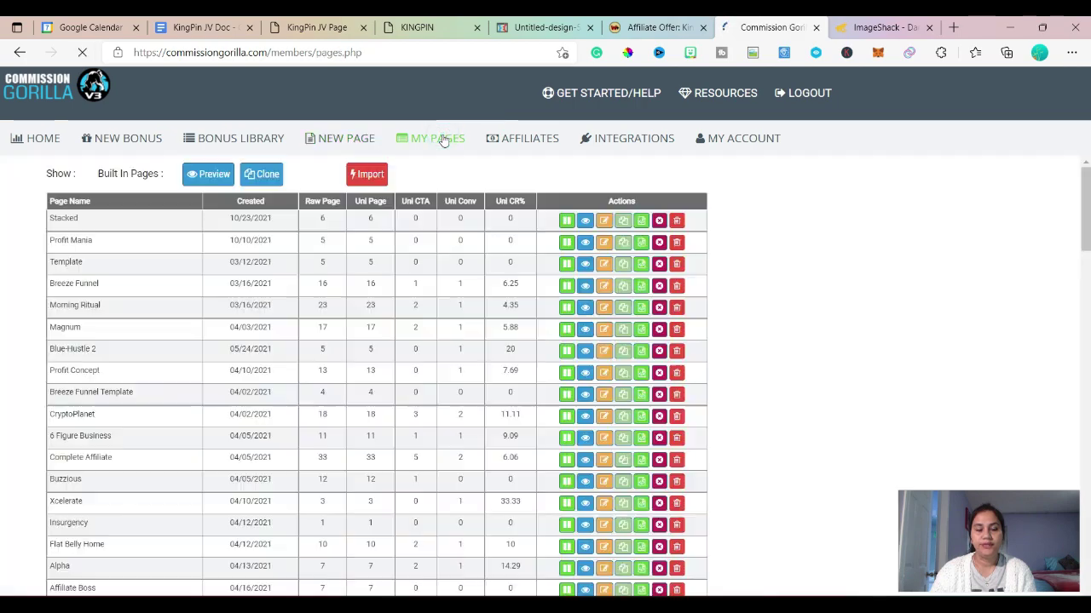
scroll(159, 378, down, 12)
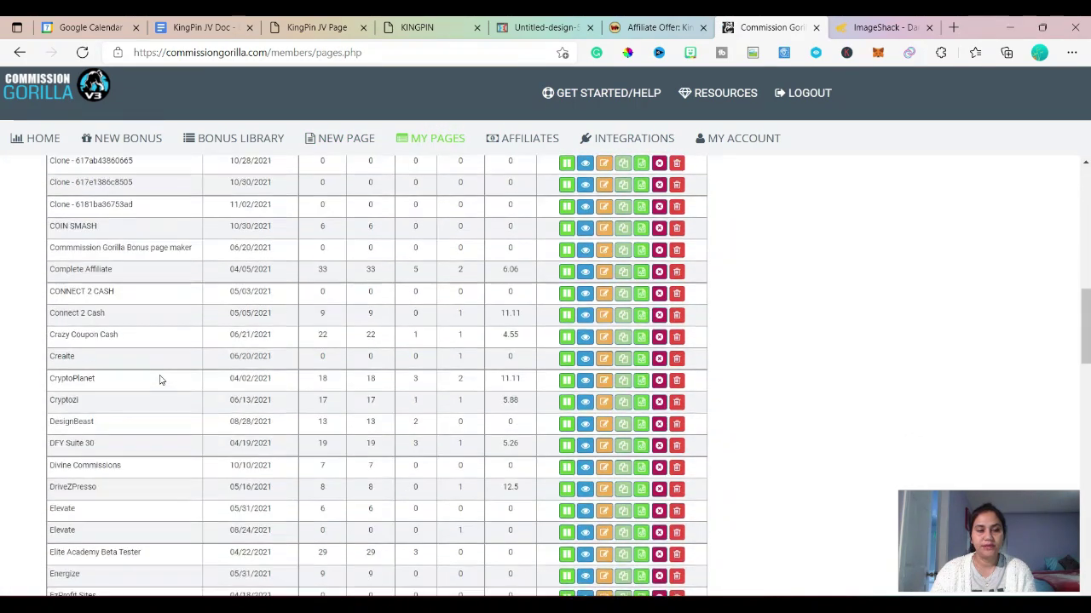
scroll(159, 378, down, 20)
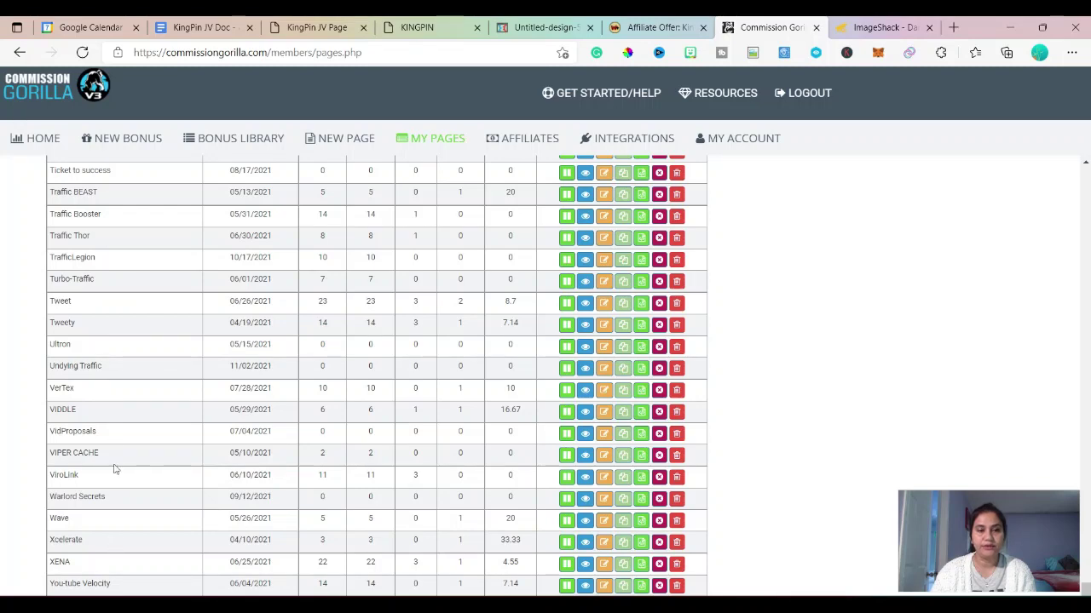
scroll(115, 472, down, 3)
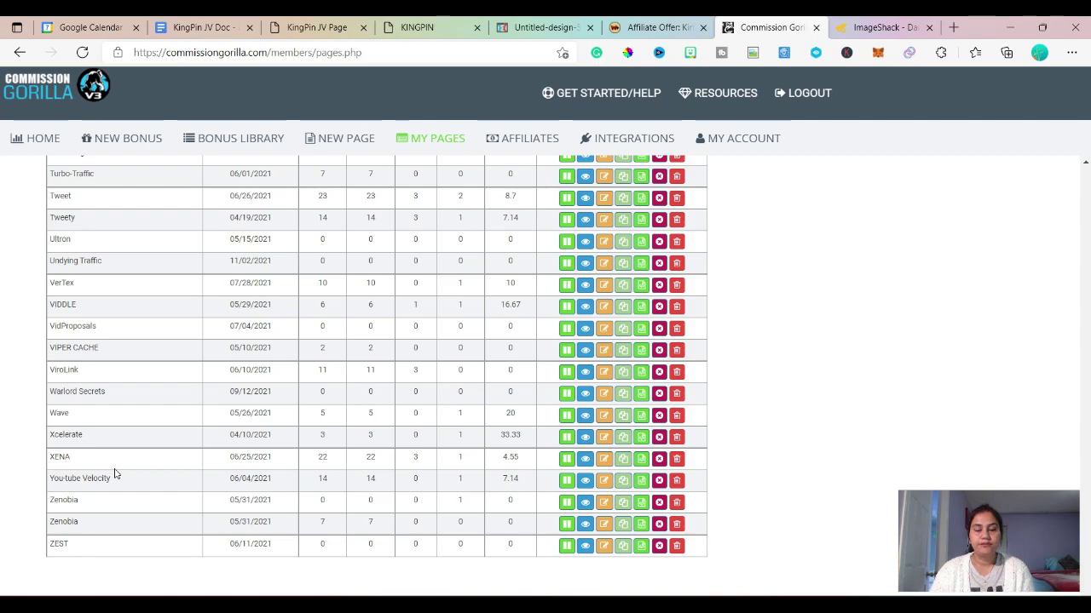
scroll(116, 468, up, 10)
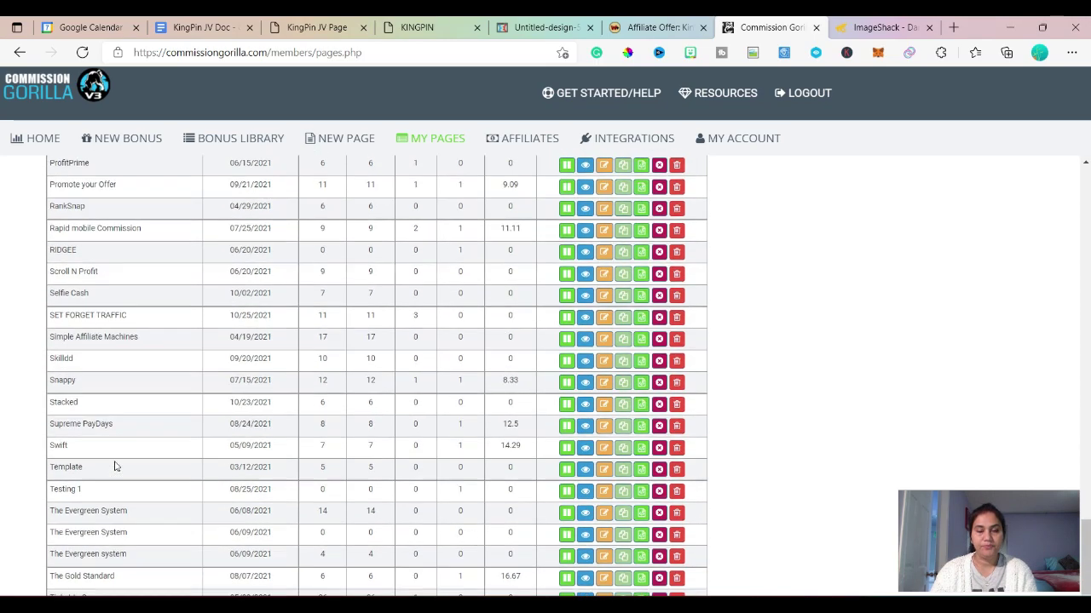
scroll(116, 466, up, 15)
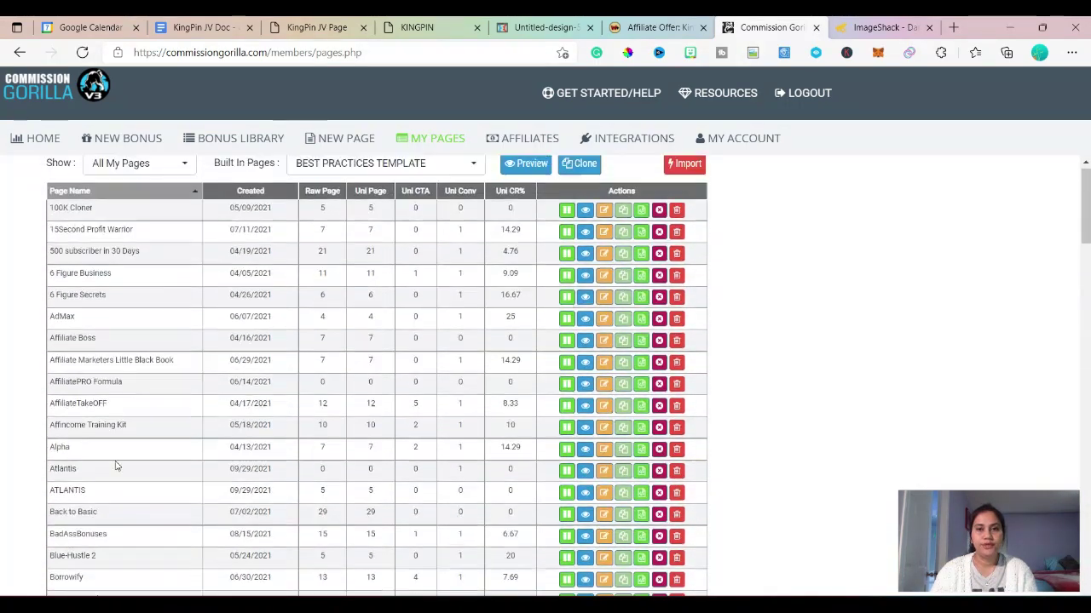
Import a vendor's bonus page using the first saved bonus page code and dismiss the cloned-page notice.
click(686, 176)
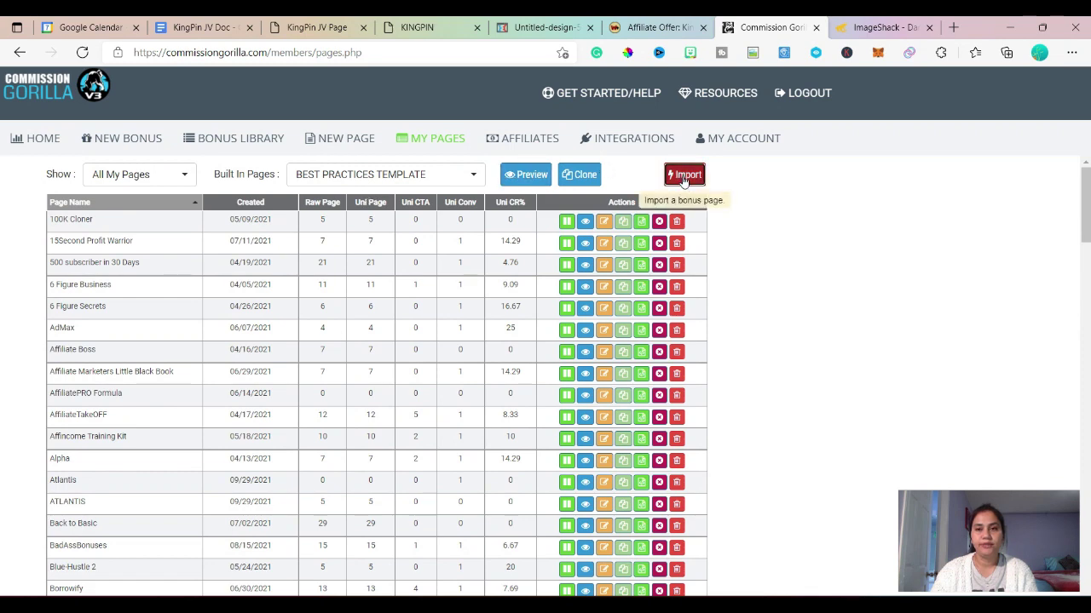
click(445, 303)
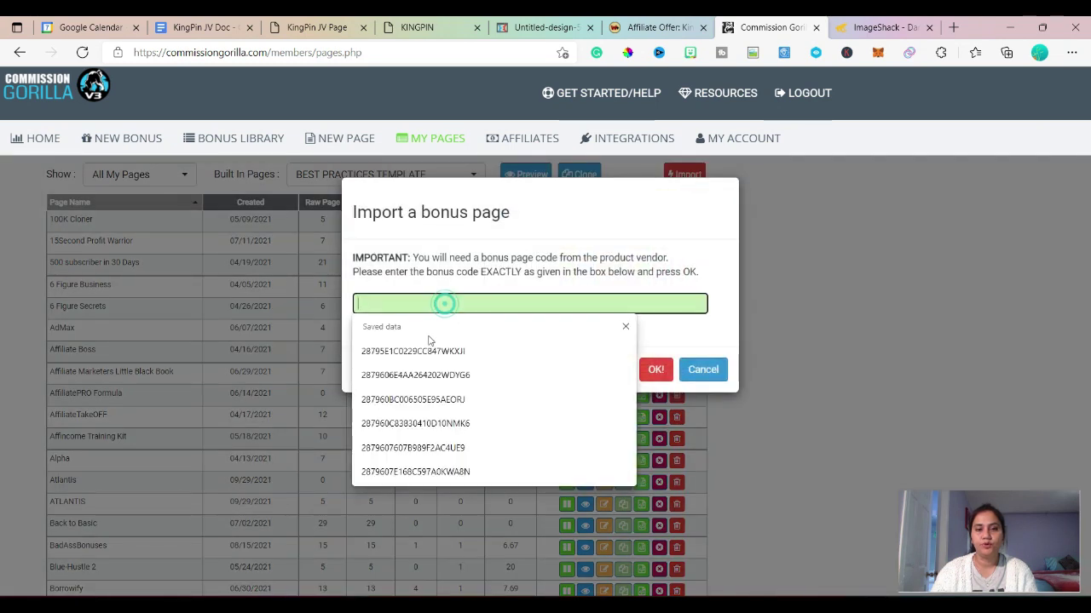
click(428, 352)
click(654, 371)
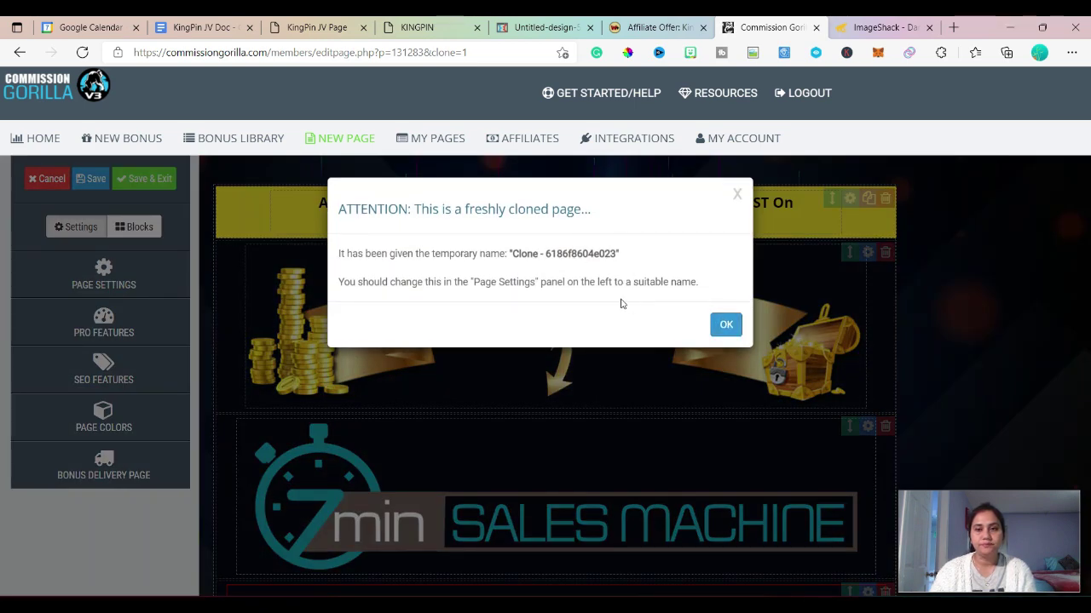
click(721, 330)
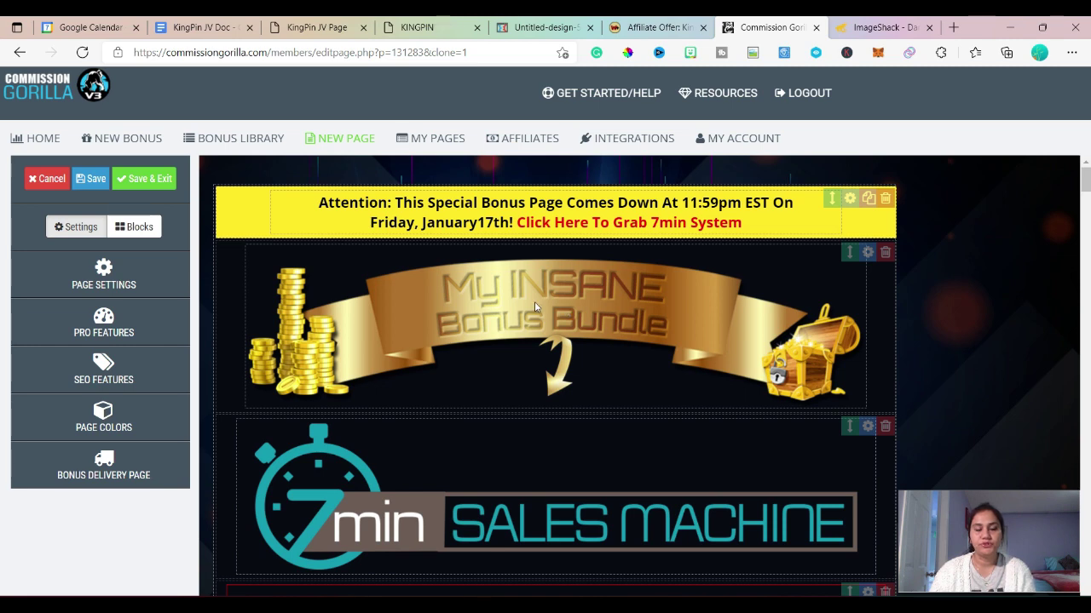
Review the KingPin JV doc, JV page, sales page and background image.
click(212, 29)
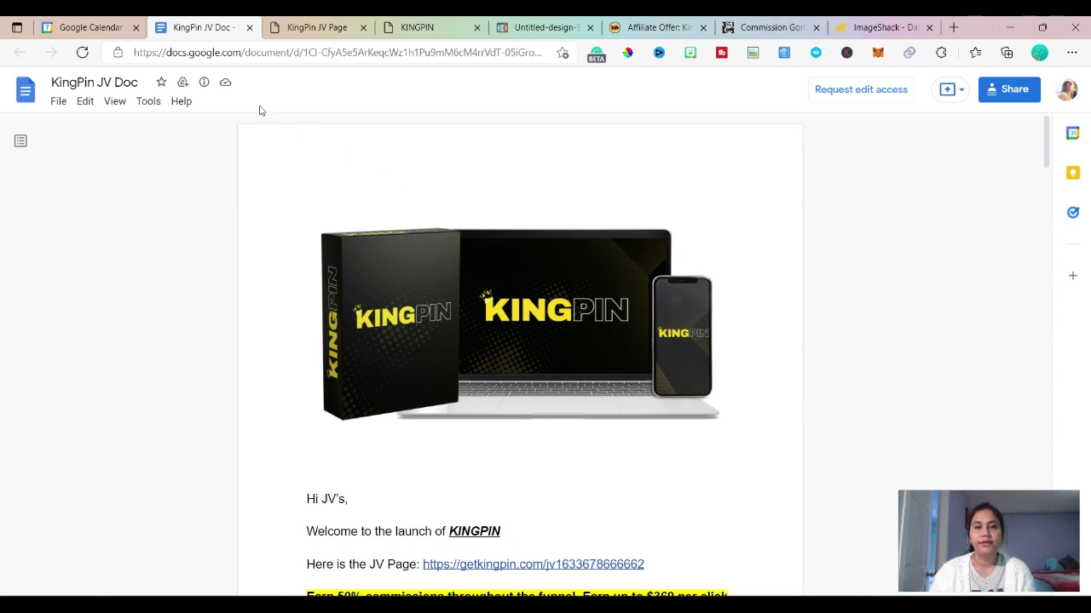
click(324, 29)
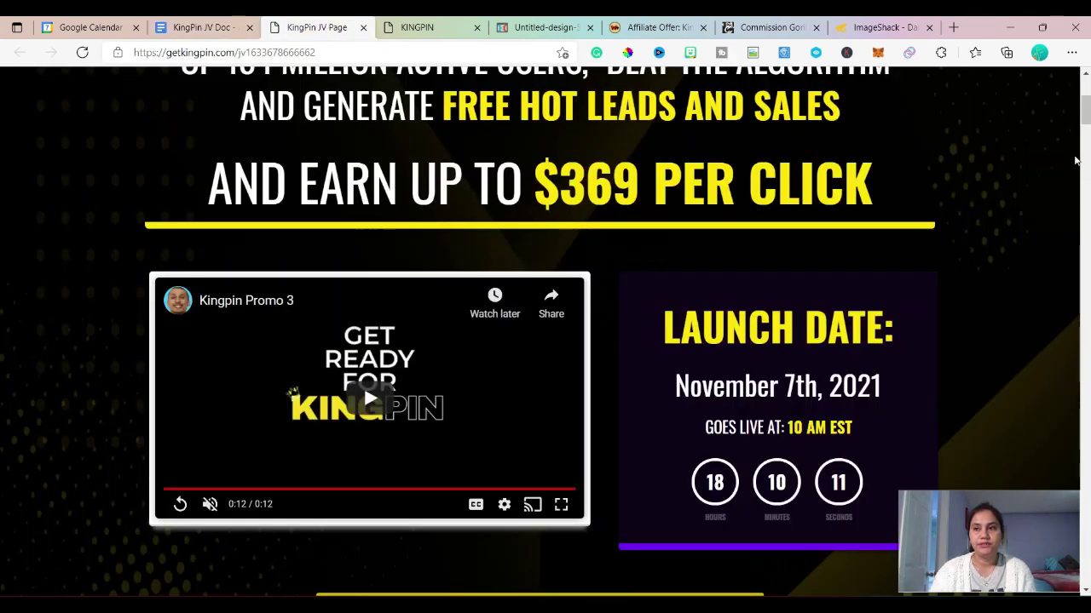
scroll(1076, 160, up, 4)
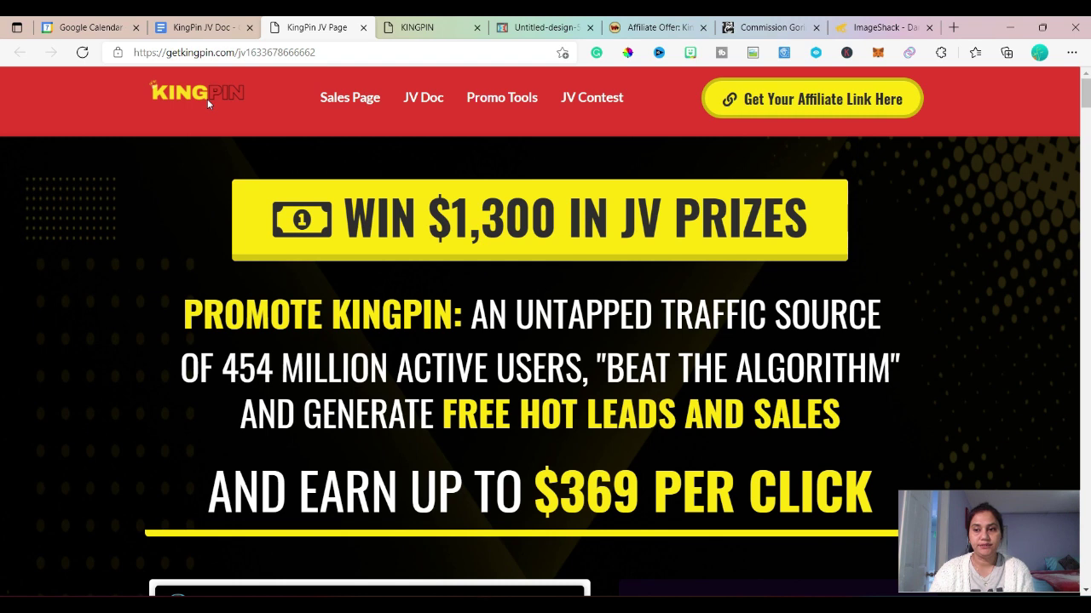
click(435, 31)
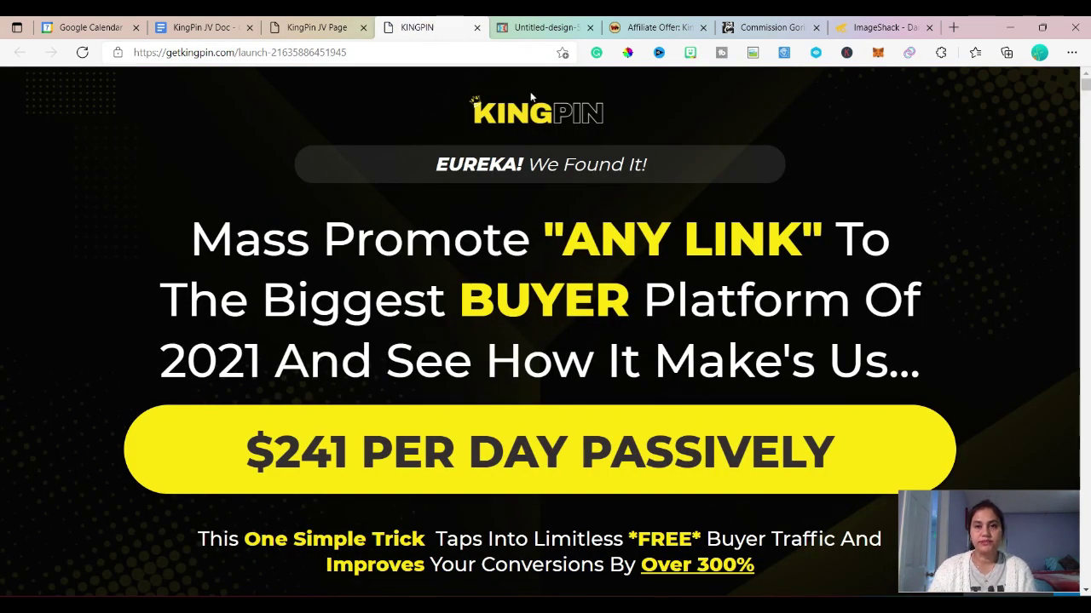
click(545, 27)
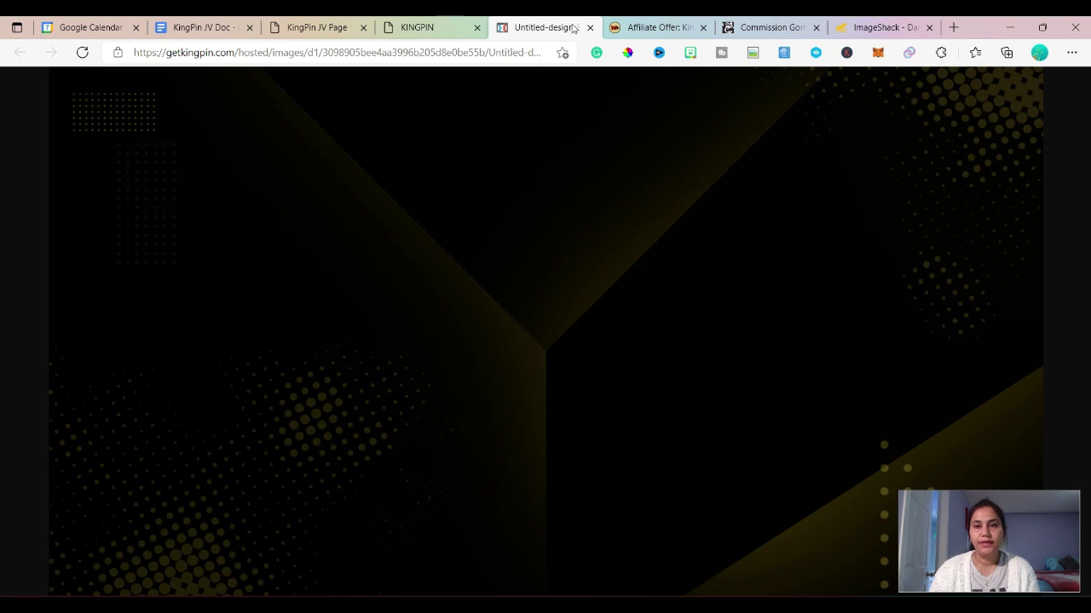
Close the background image and check the WarriorPlus KingPin affiliate offer and the ImageShack account.
click(590, 28)
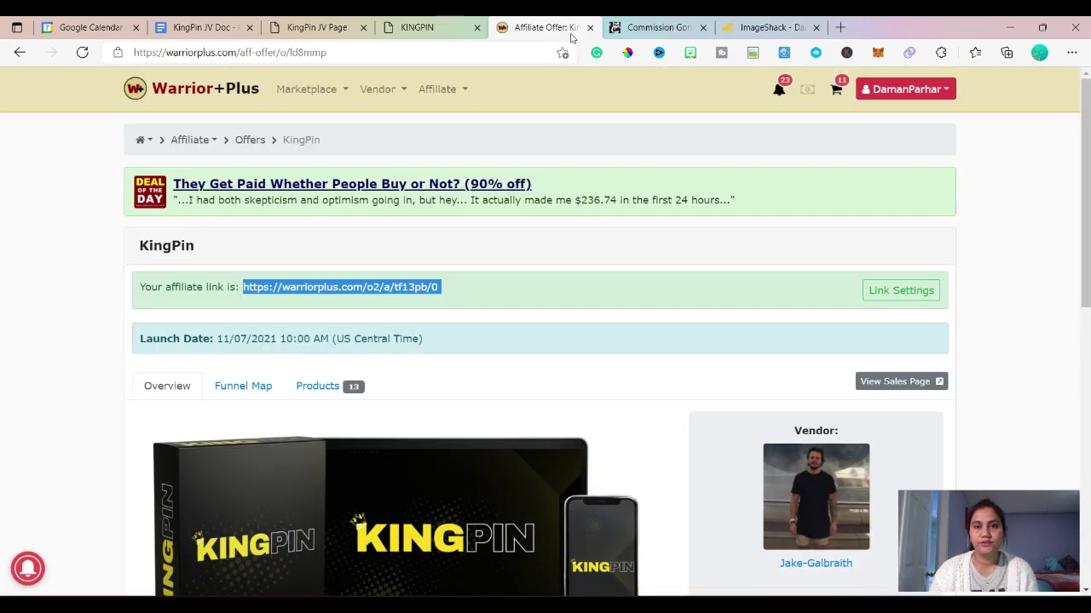
click(491, 294)
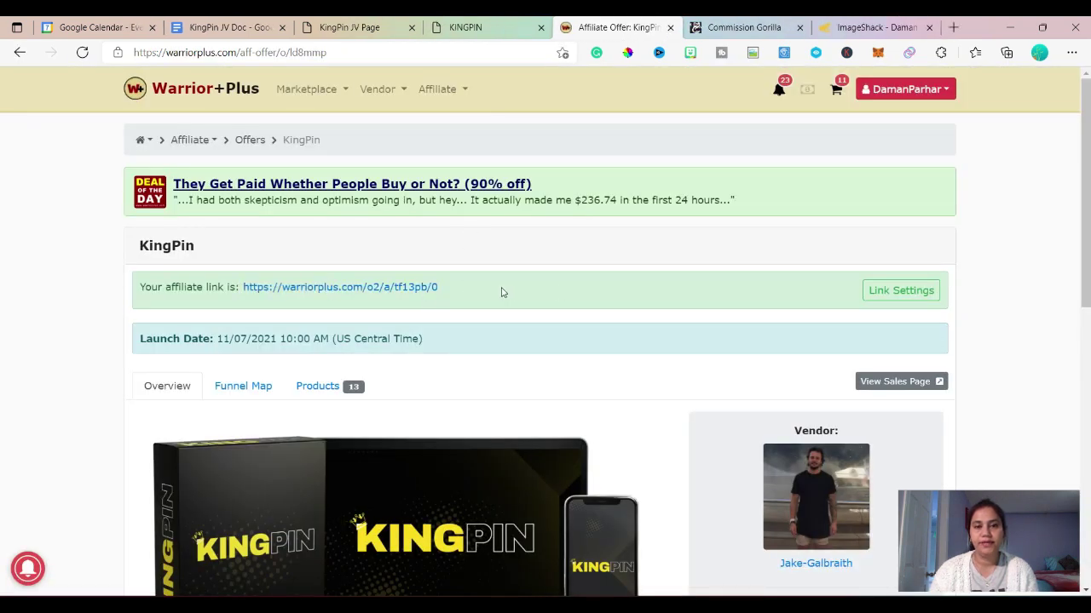
click(705, 29)
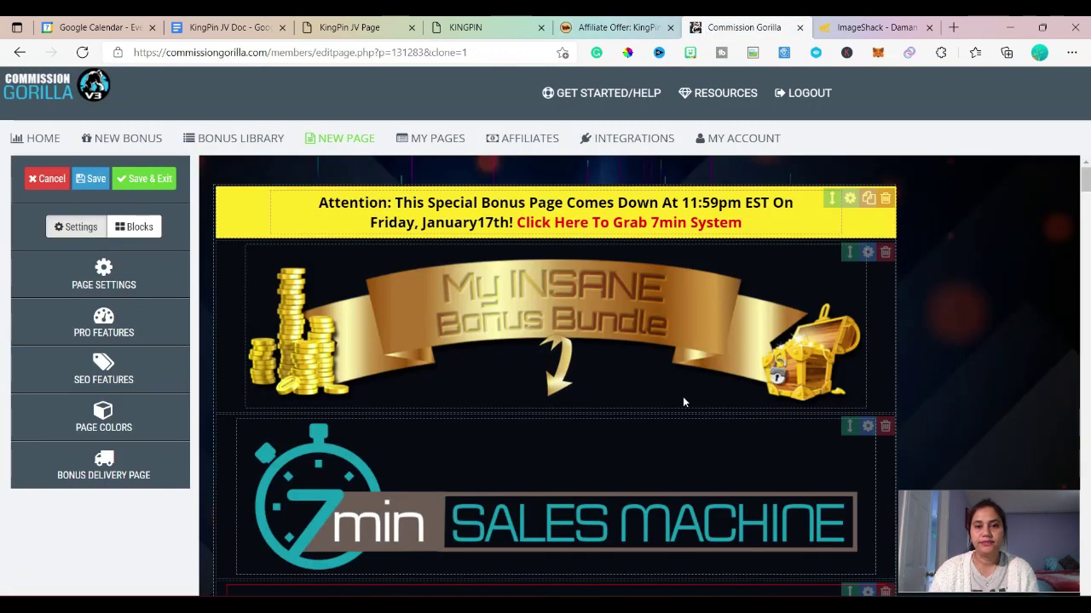
click(860, 28)
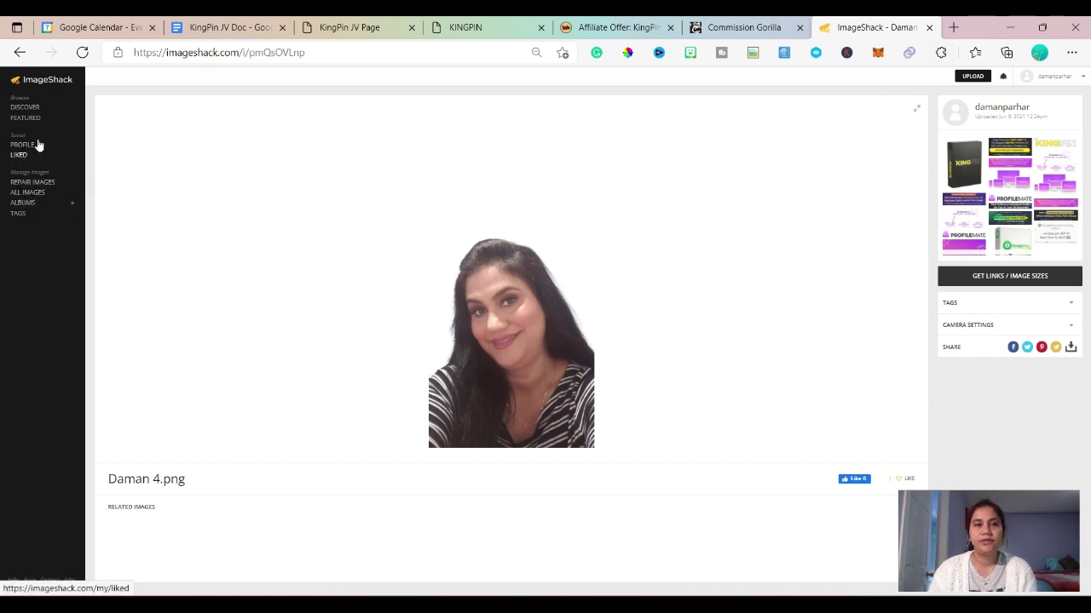
click(740, 28)
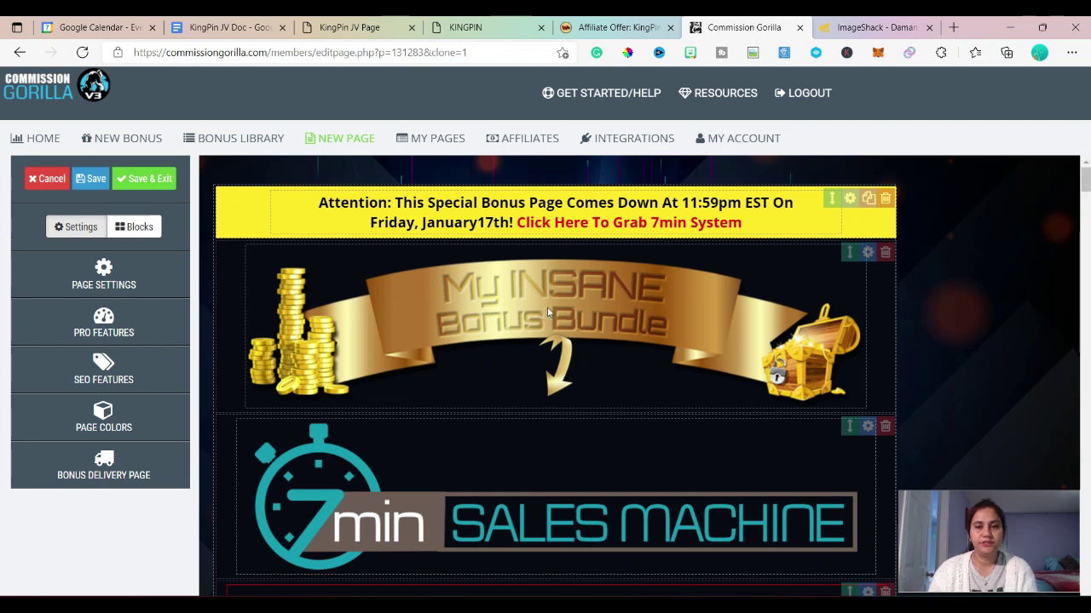
Open Name Banner.png from all images in ImageShack and copy its page address.
click(874, 27)
click(32, 193)
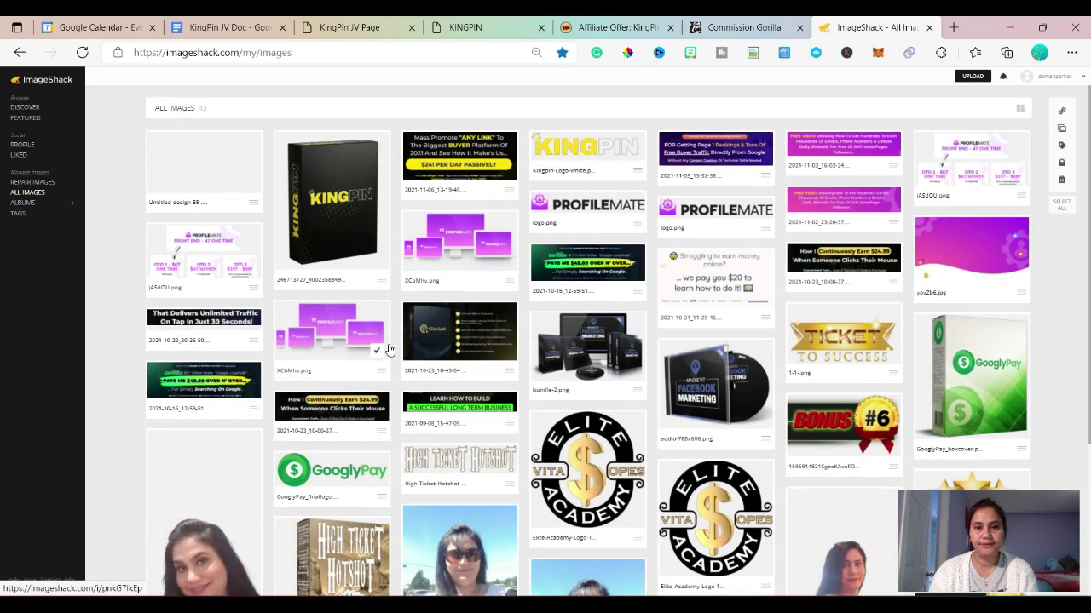
scroll(388, 349, down, 2)
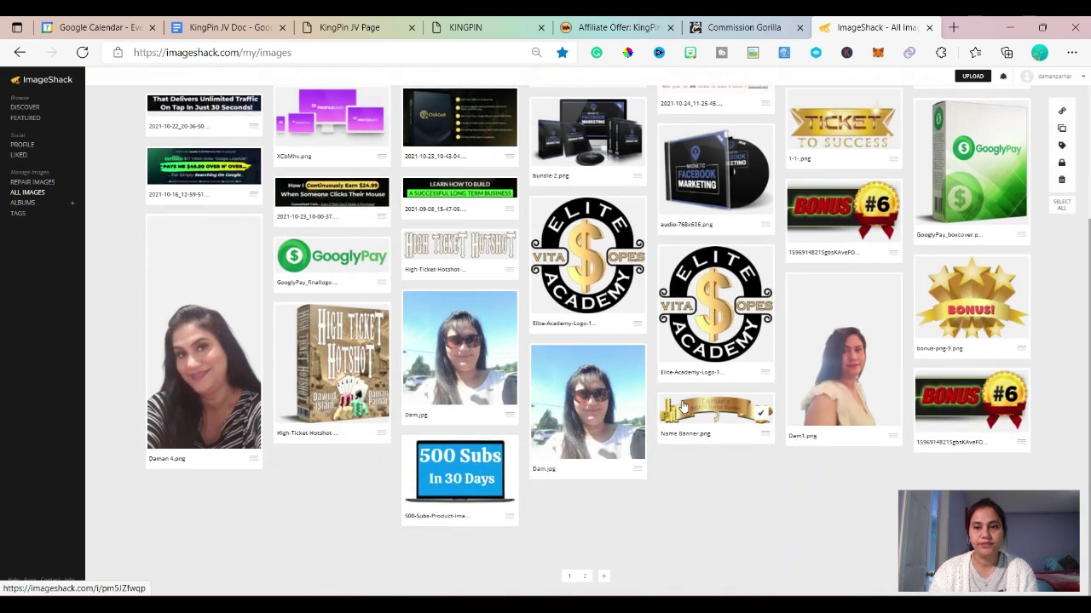
click(682, 400)
click(328, 55)
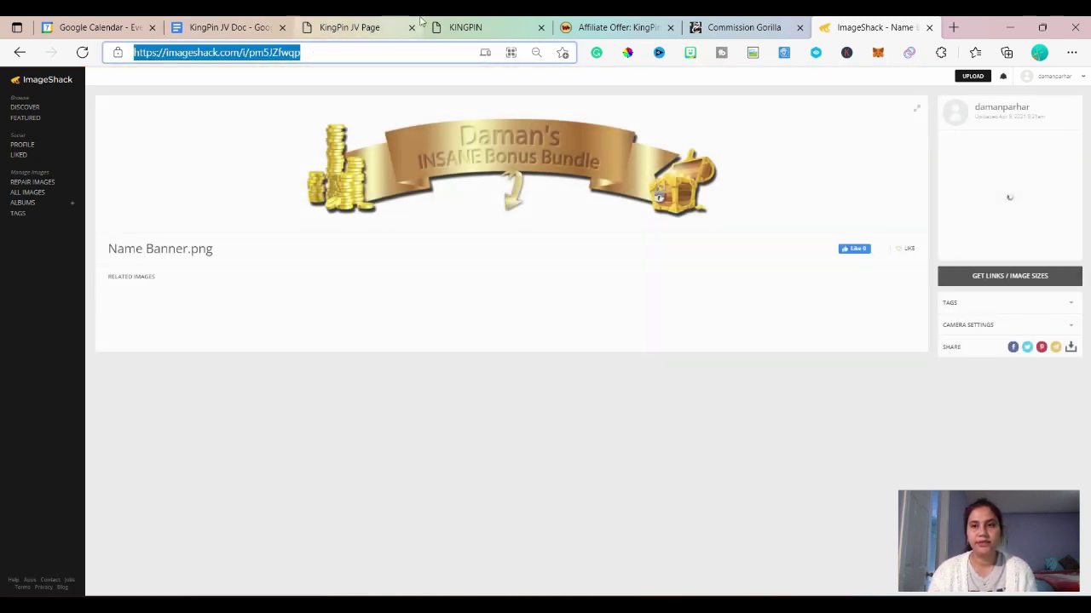
click(747, 31)
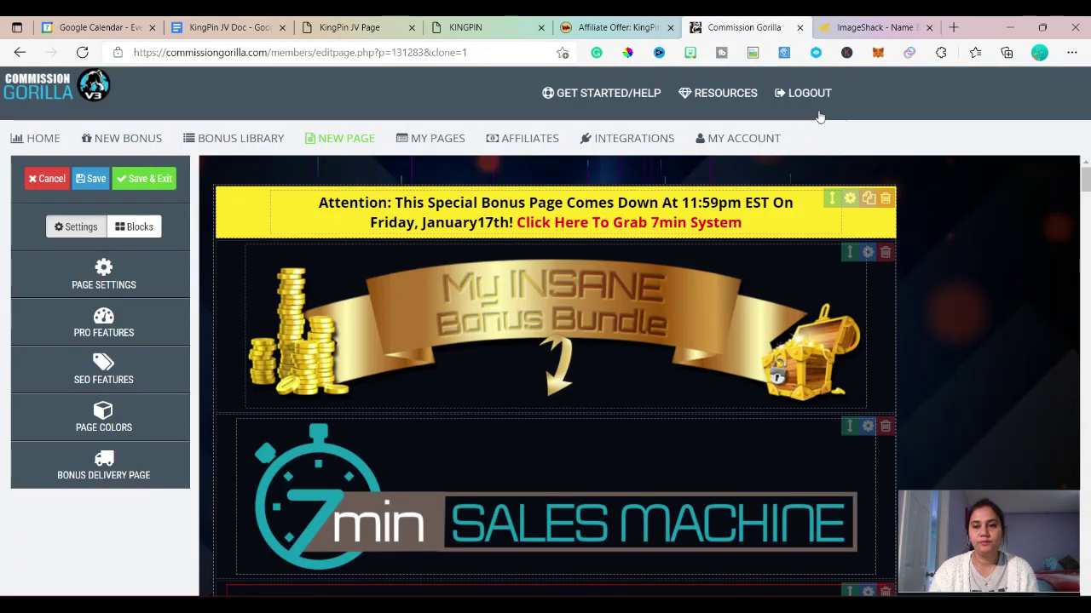
click(865, 251)
drag(707, 308, 291, 316)
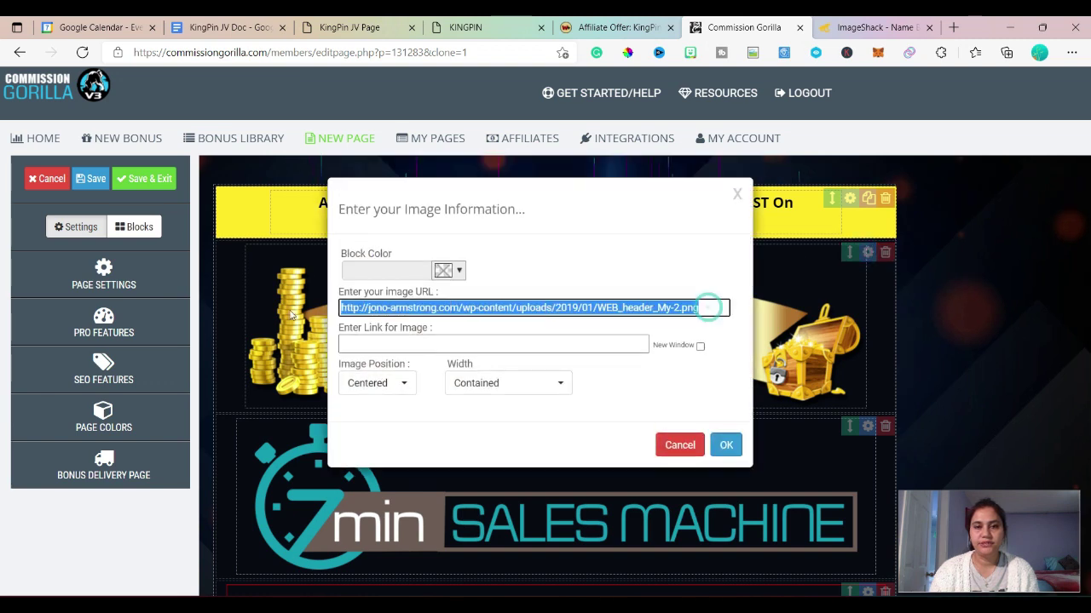
key(ctrl+v)
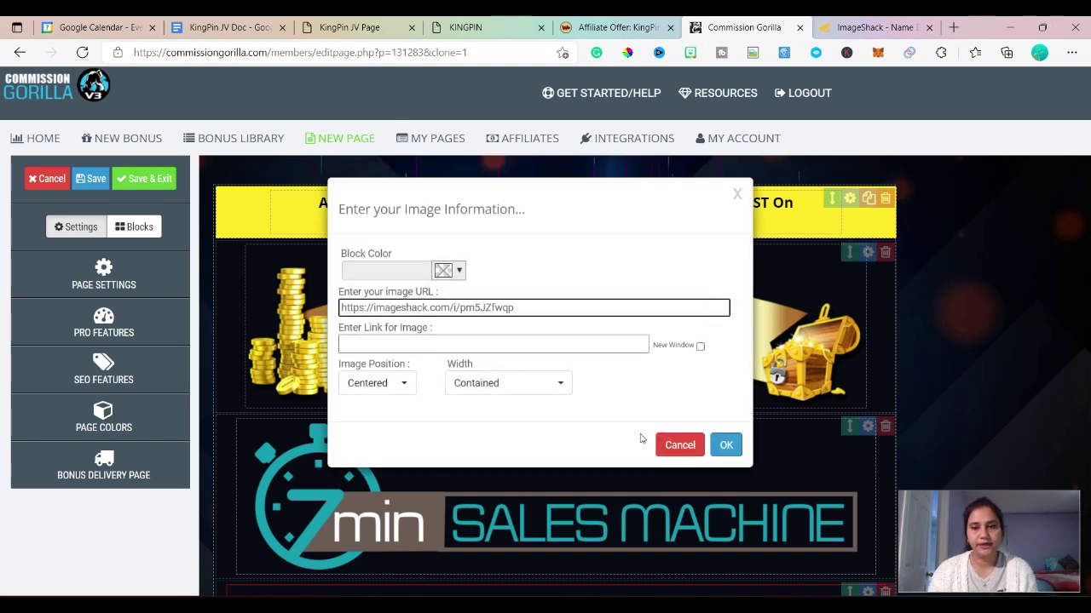
click(725, 445)
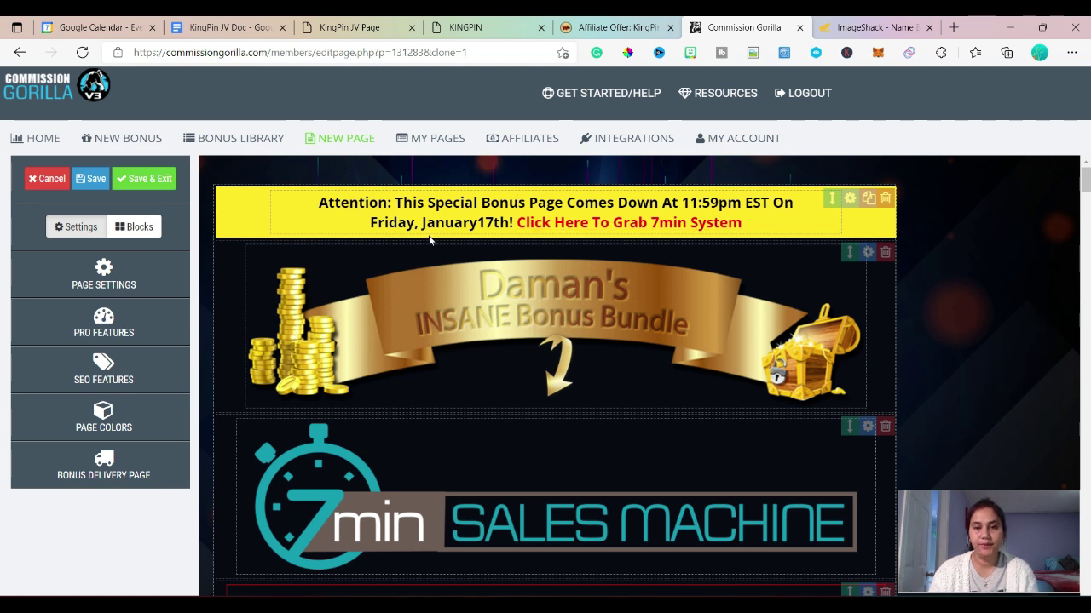
Change the deadline in the yellow attention bar to November 12th.
drag(421, 223, 477, 223)
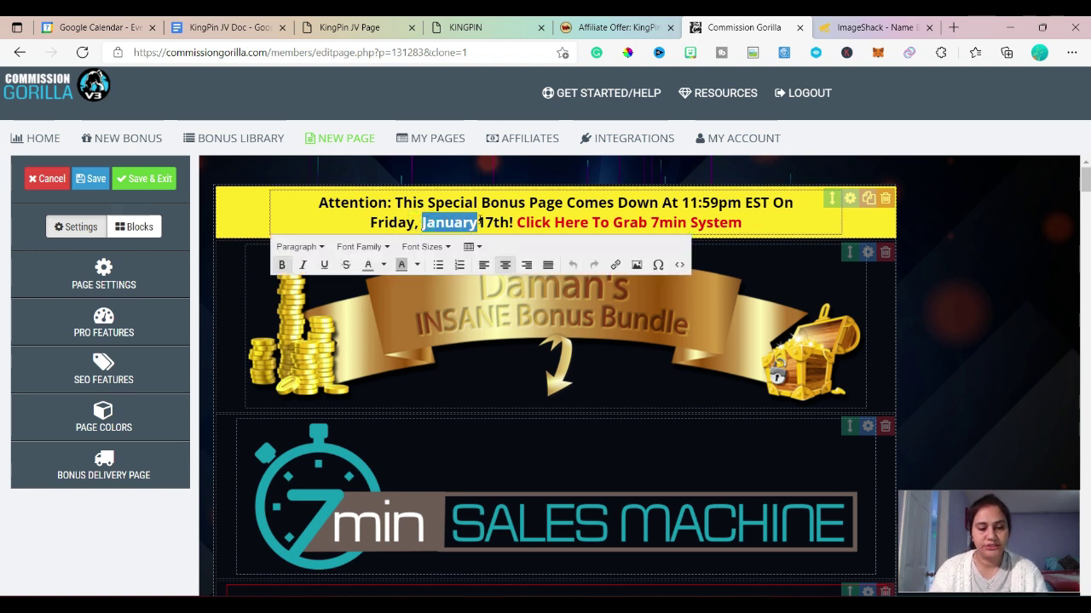
text(November)
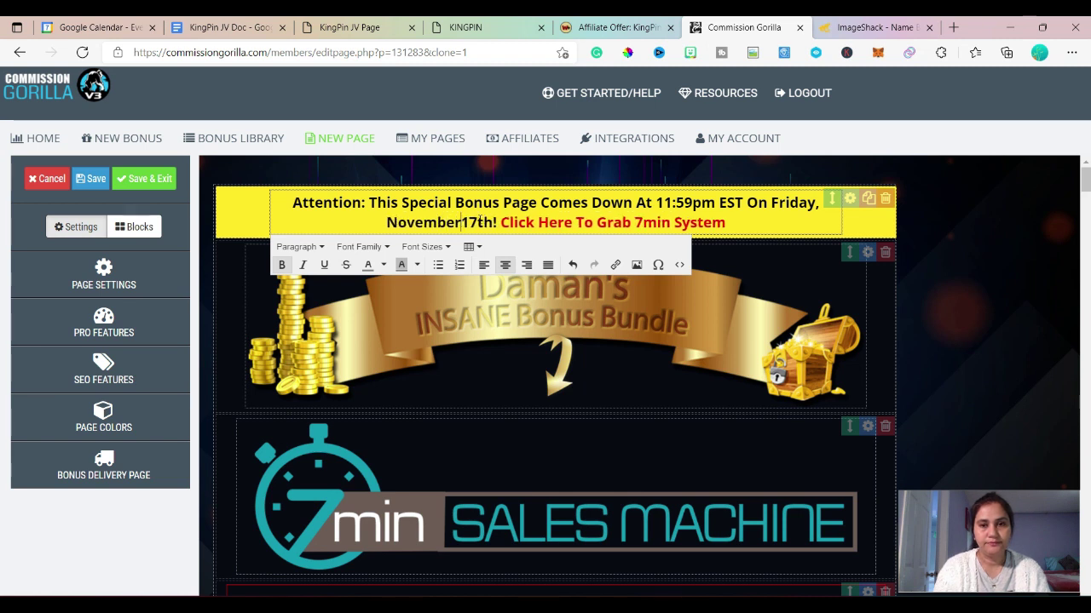
click(476, 222)
key(BackSpace)
text(2)
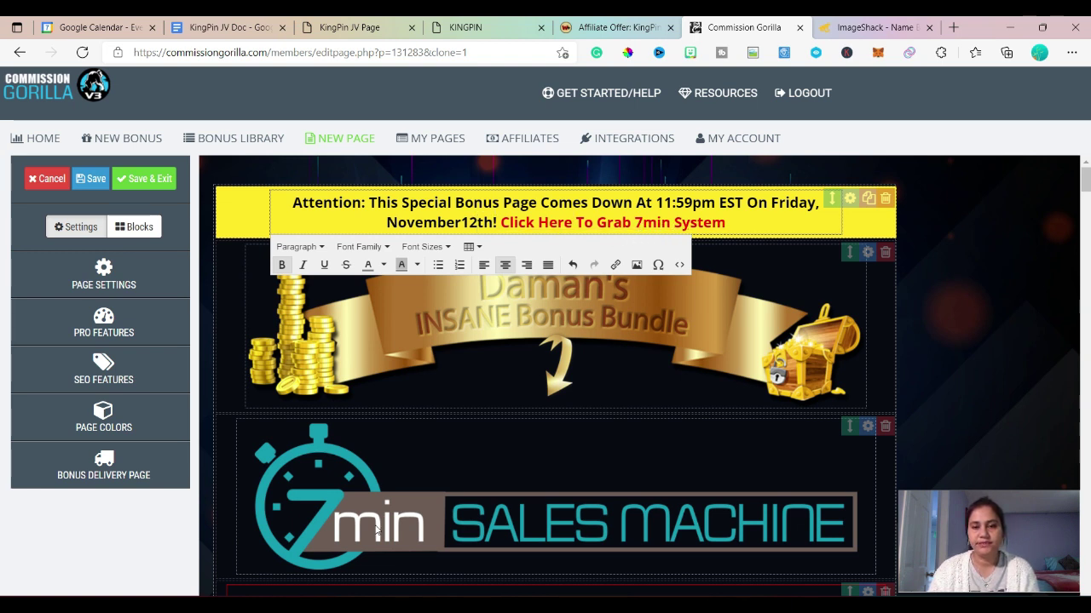
Change the display text of the attention bar's link to "Click Here To Grab KINGPIN".
click(617, 224)
click(615, 264)
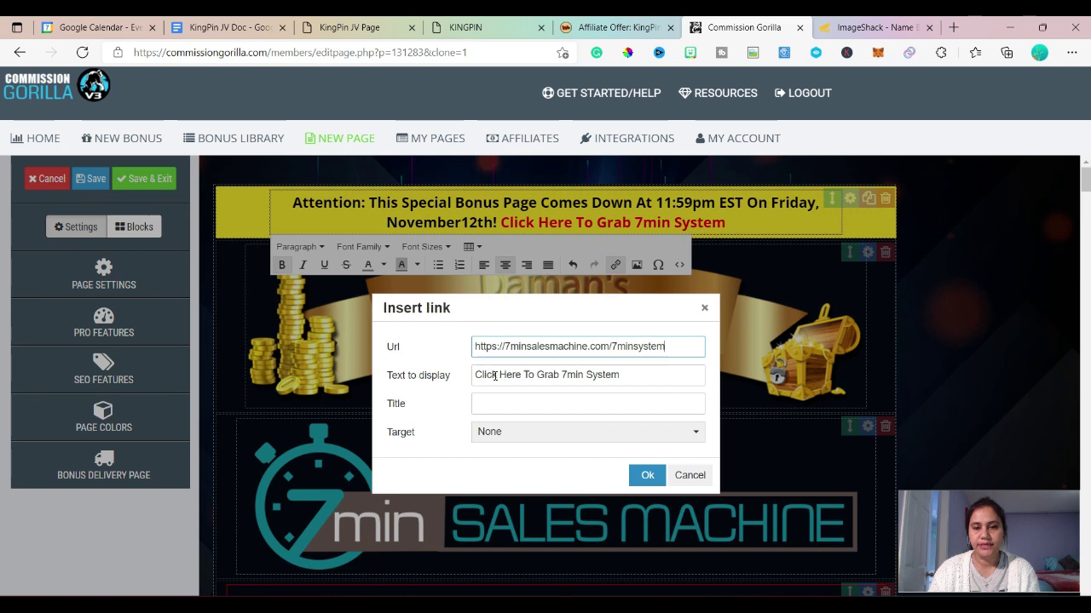
drag(564, 375, 620, 375)
text(K)
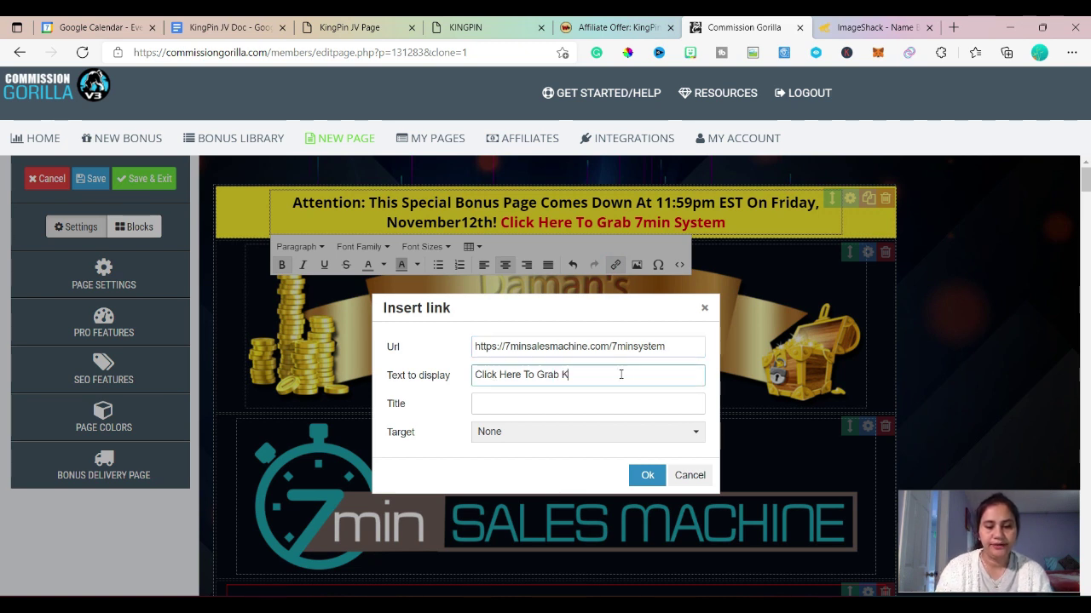
text(INGPIN)
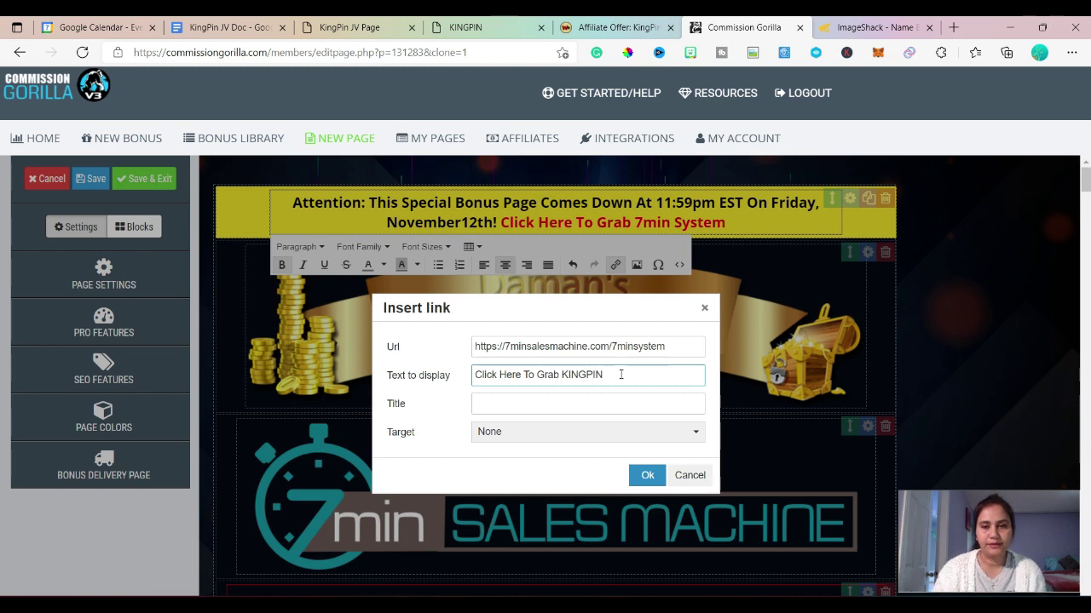
click(647, 474)
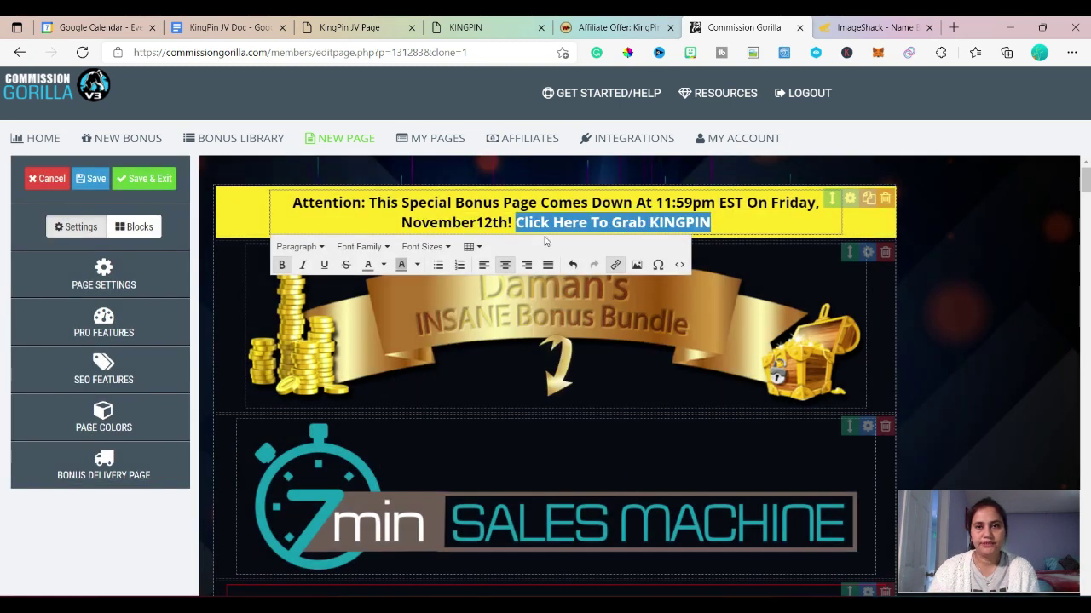
click(615, 27)
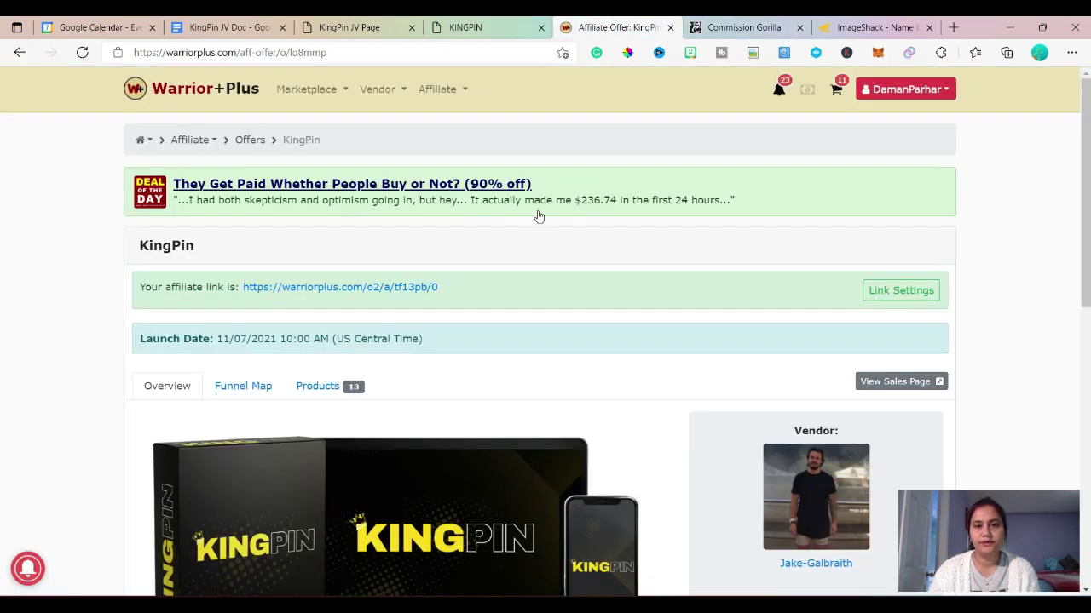
drag(497, 289, 240, 288)
key(ctrl+c)
click(741, 27)
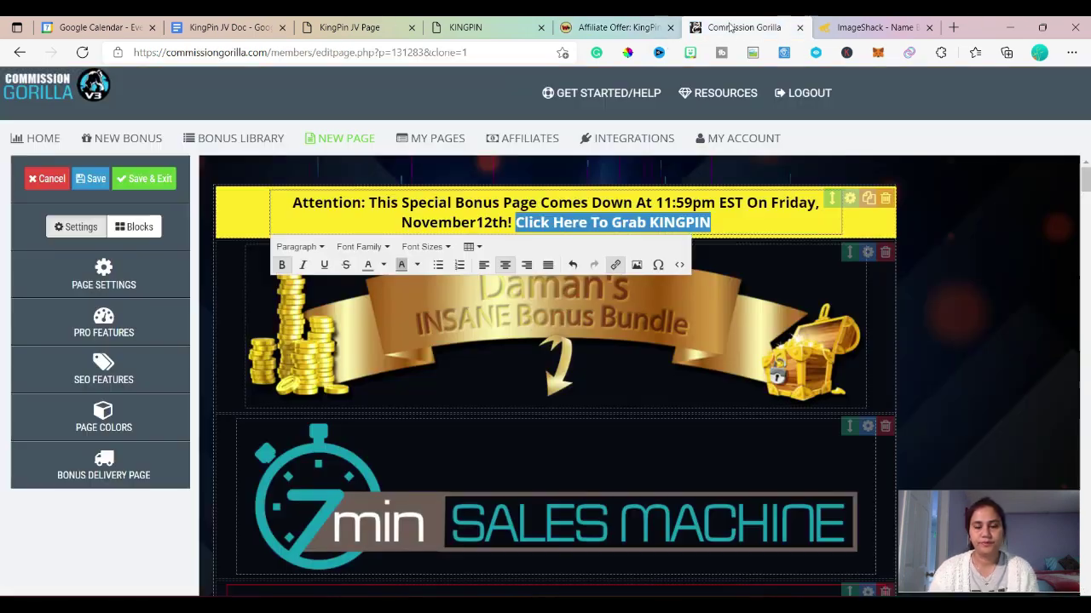
click(615, 265)
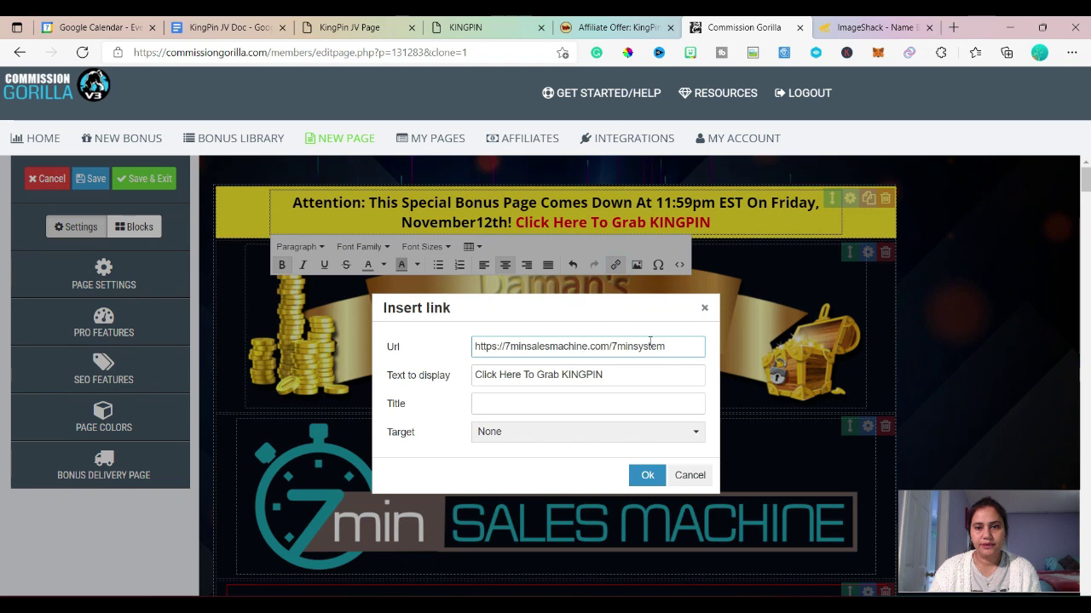
drag(673, 346, 467, 357)
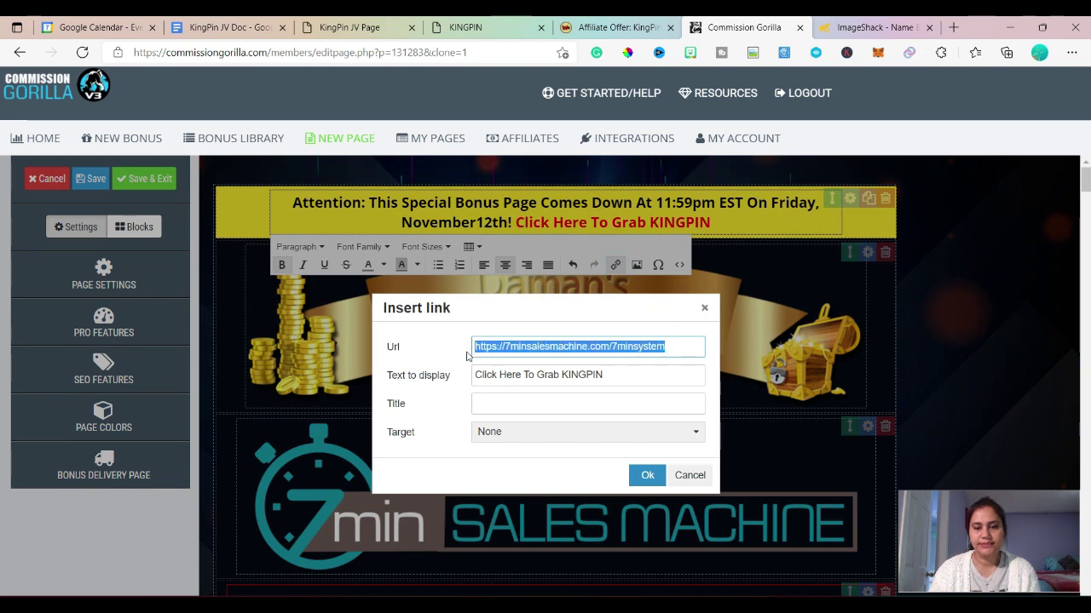
key(ctrl+v)
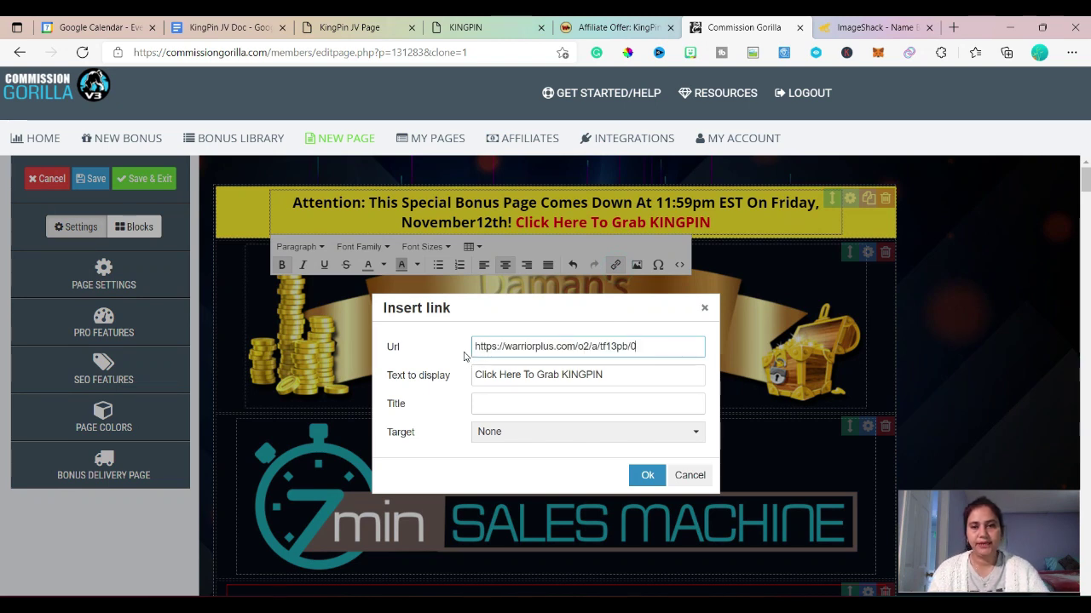
click(648, 475)
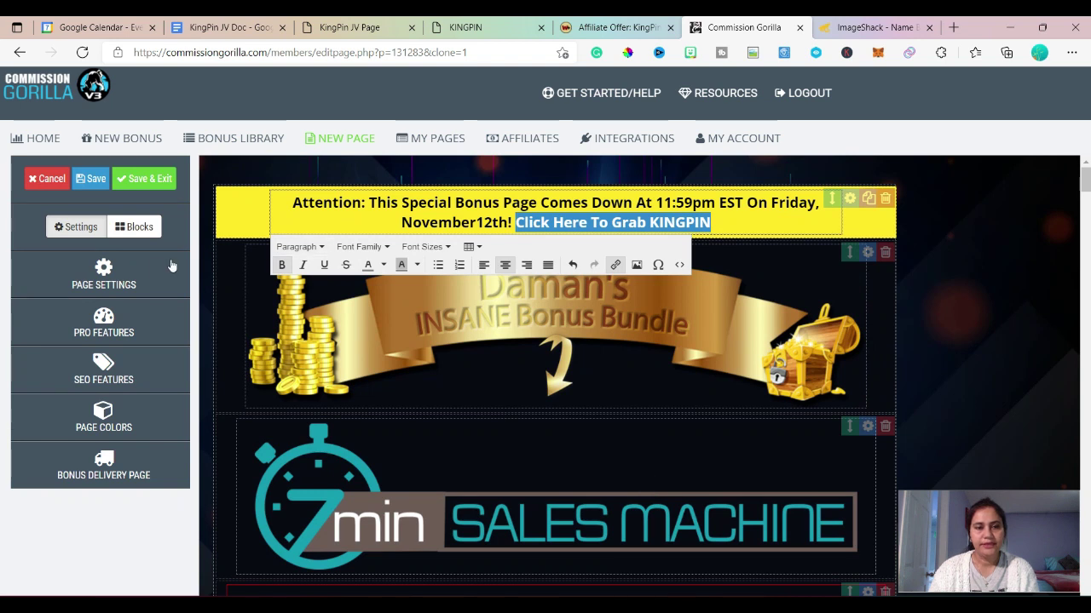
click(103, 281)
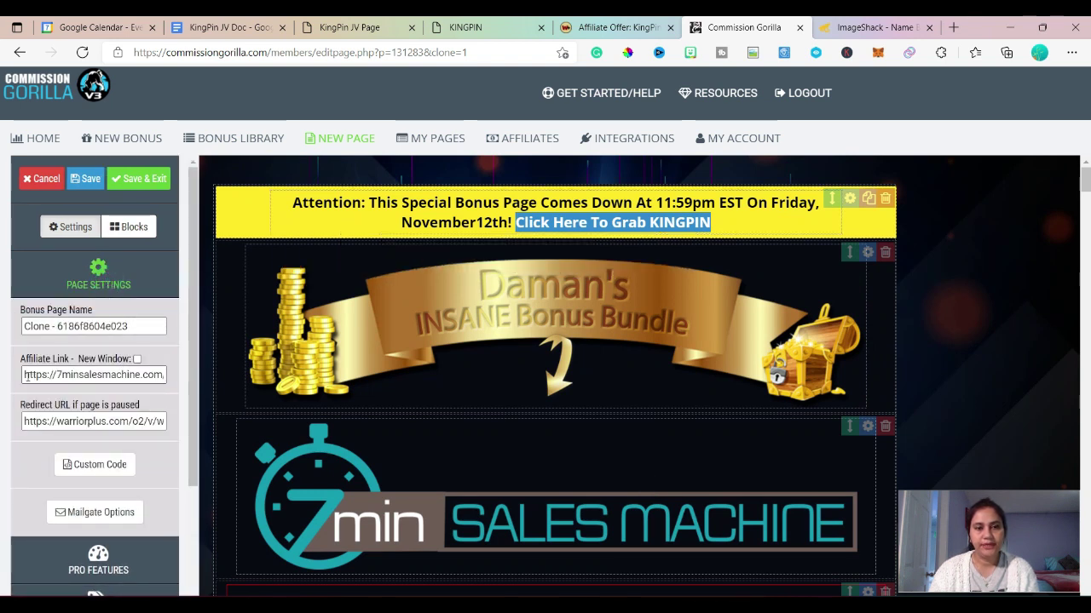
drag(25, 375, 190, 384)
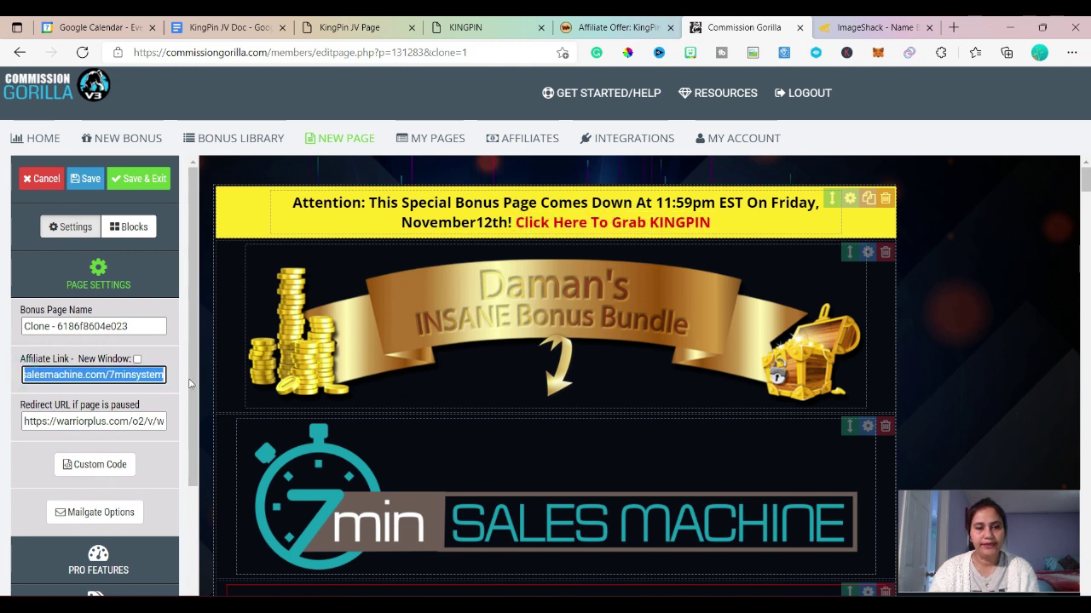
key(ctrl+v)
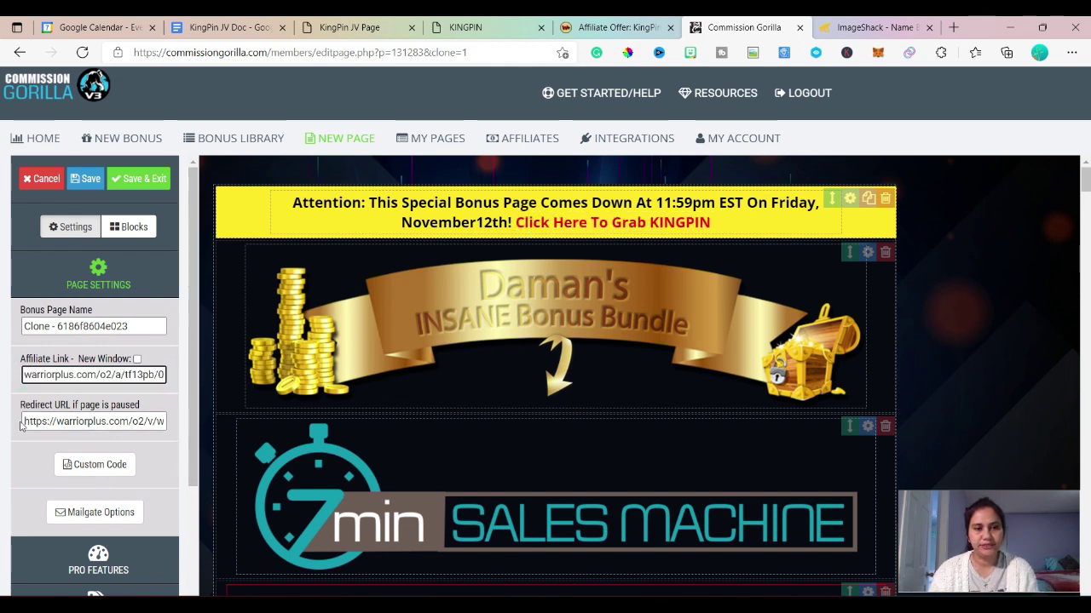
drag(30, 421, 203, 419)
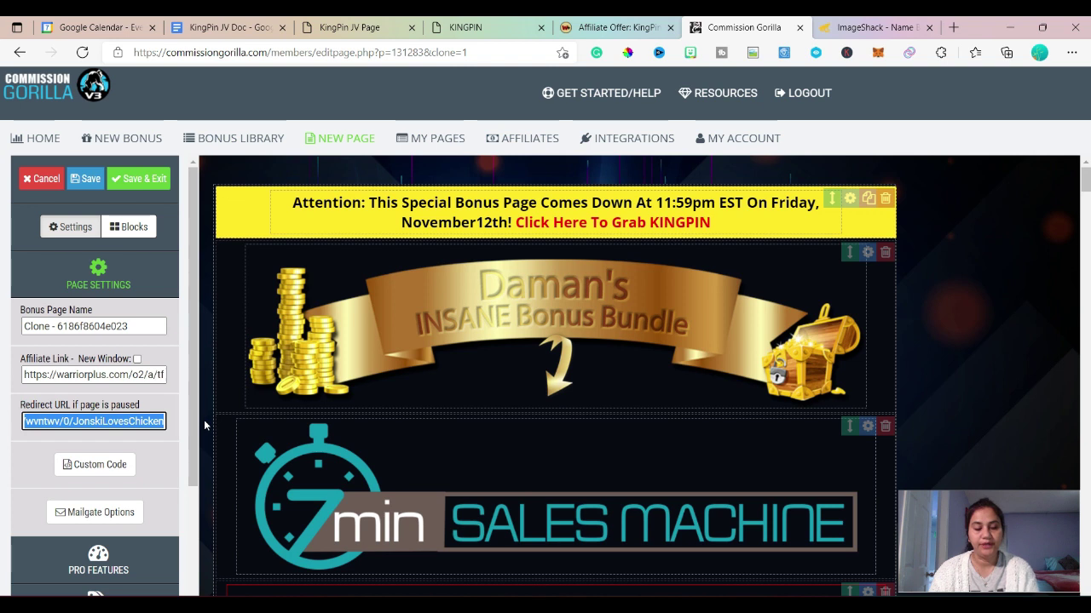
key(ctrl+v)
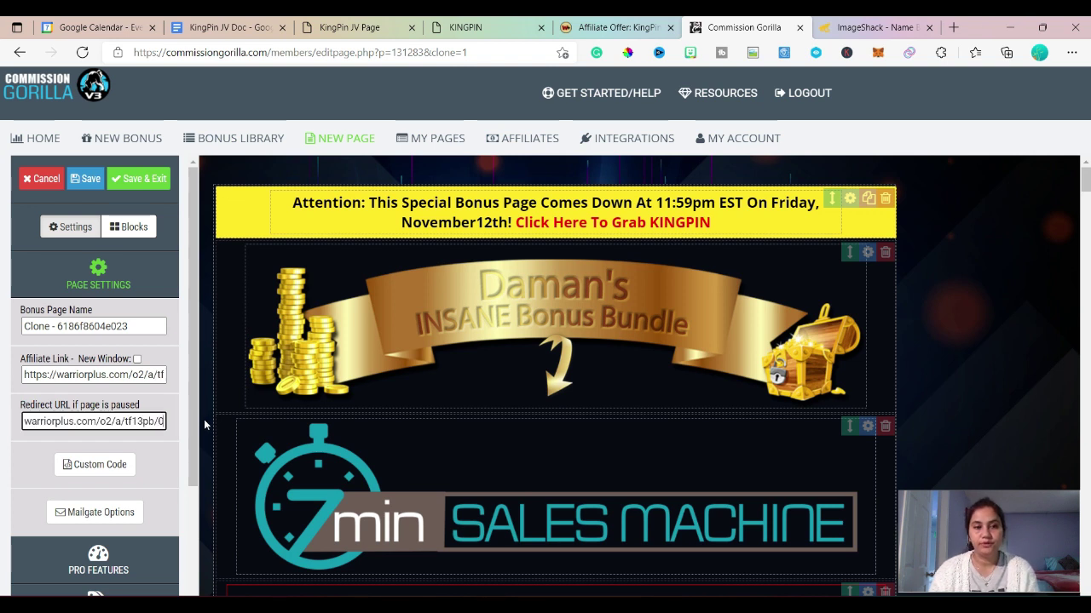
drag(132, 326, 9, 334)
text(KINGPIN)
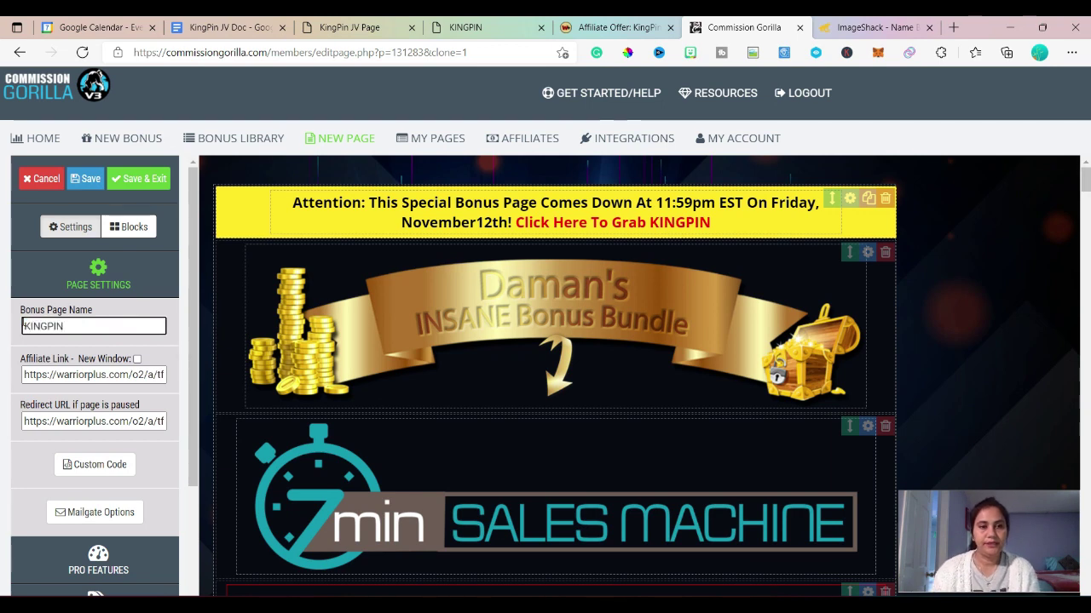
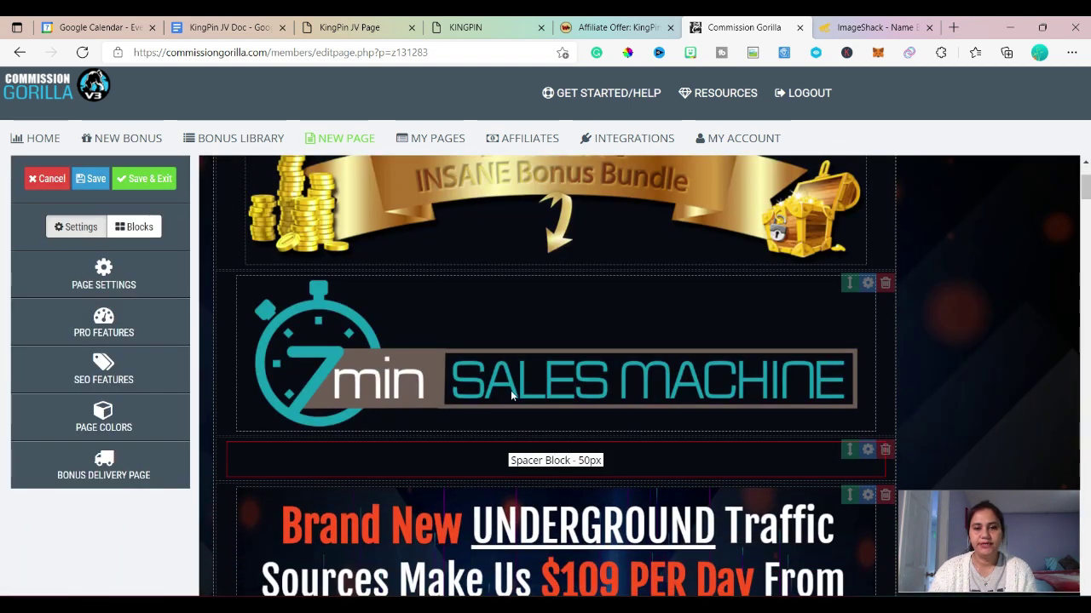
Upload Kingpin-Logo-white from the KingPin folder to ImageShack without resizing and copy its direct link.
click(886, 27)
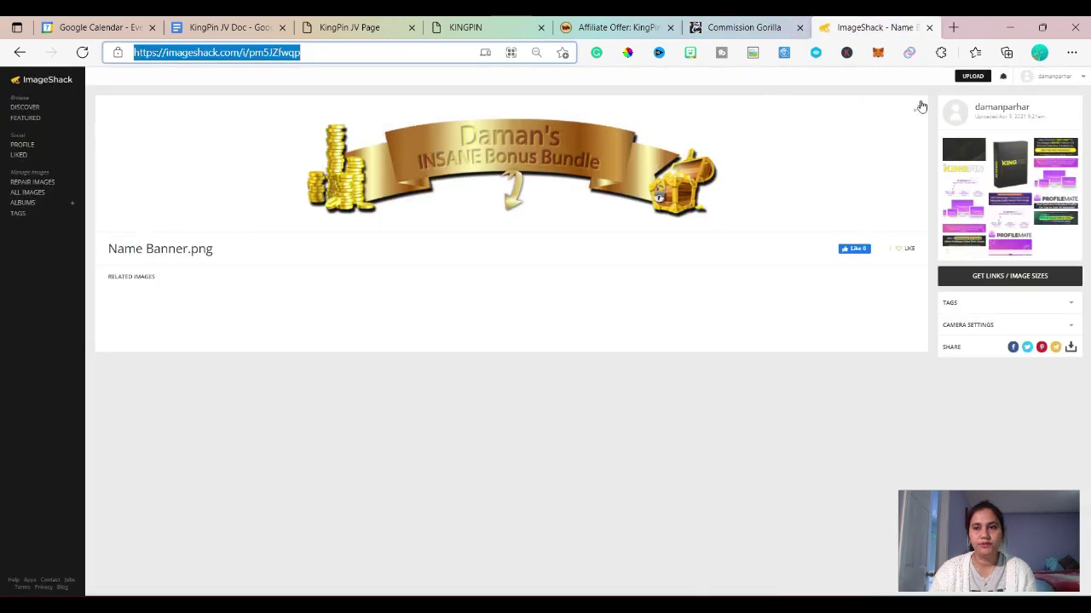
click(969, 76)
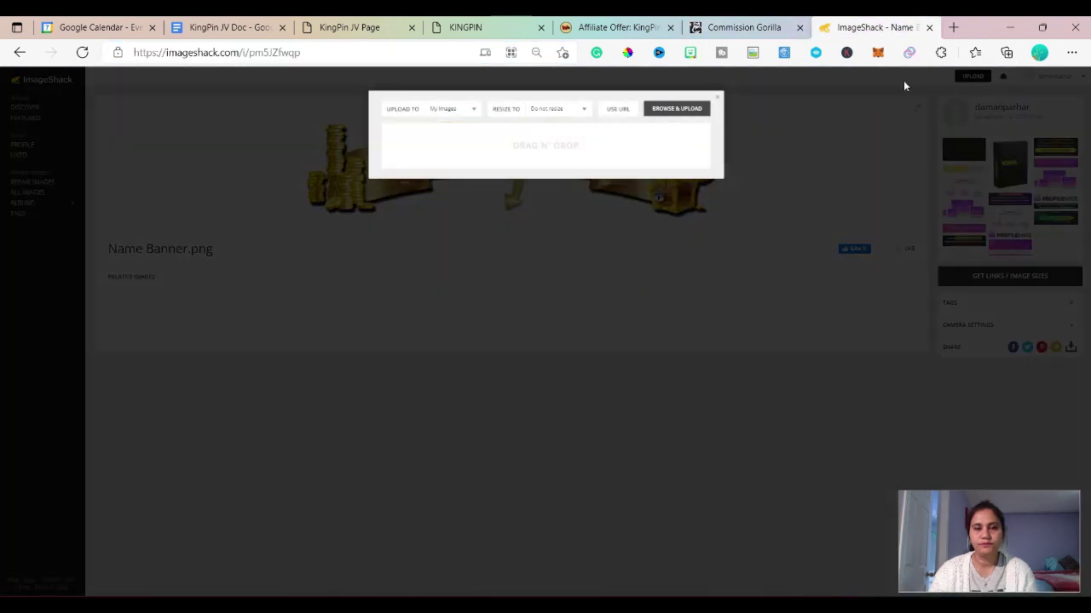
click(673, 109)
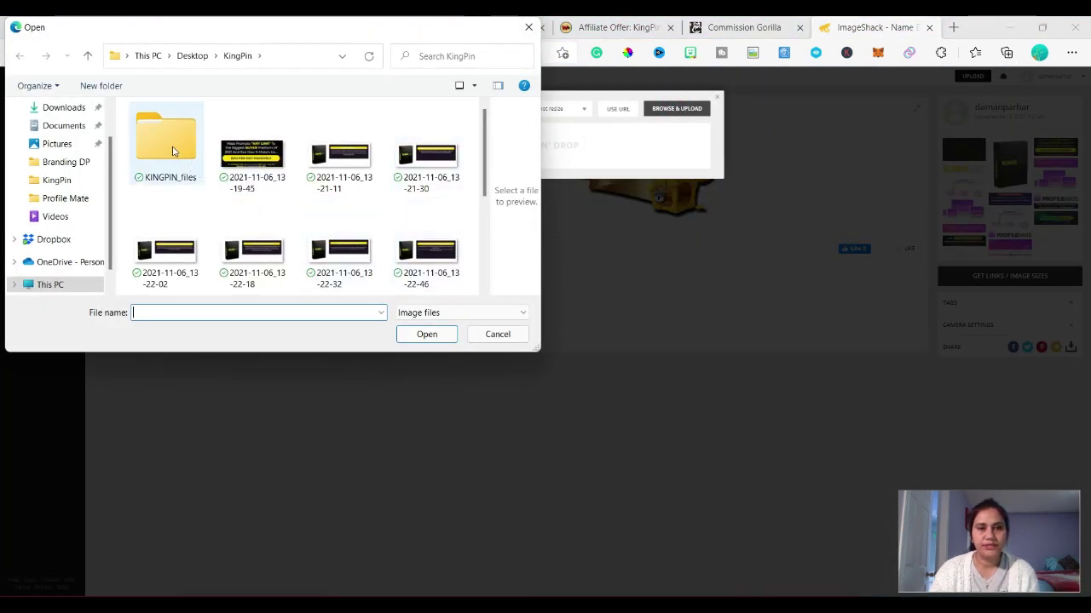
scroll(265, 213, down, 2)
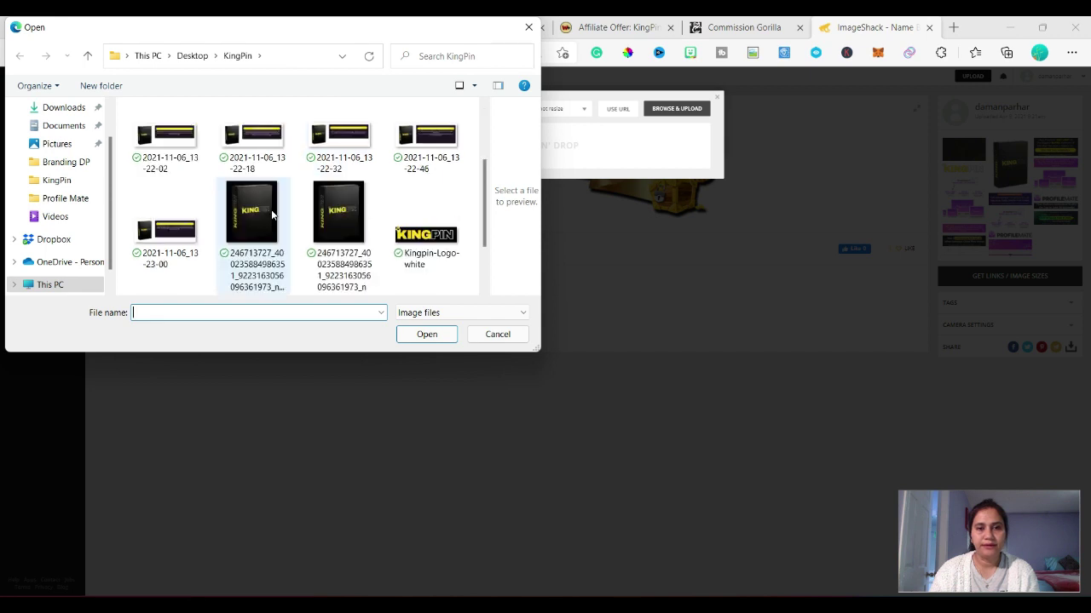
click(412, 242)
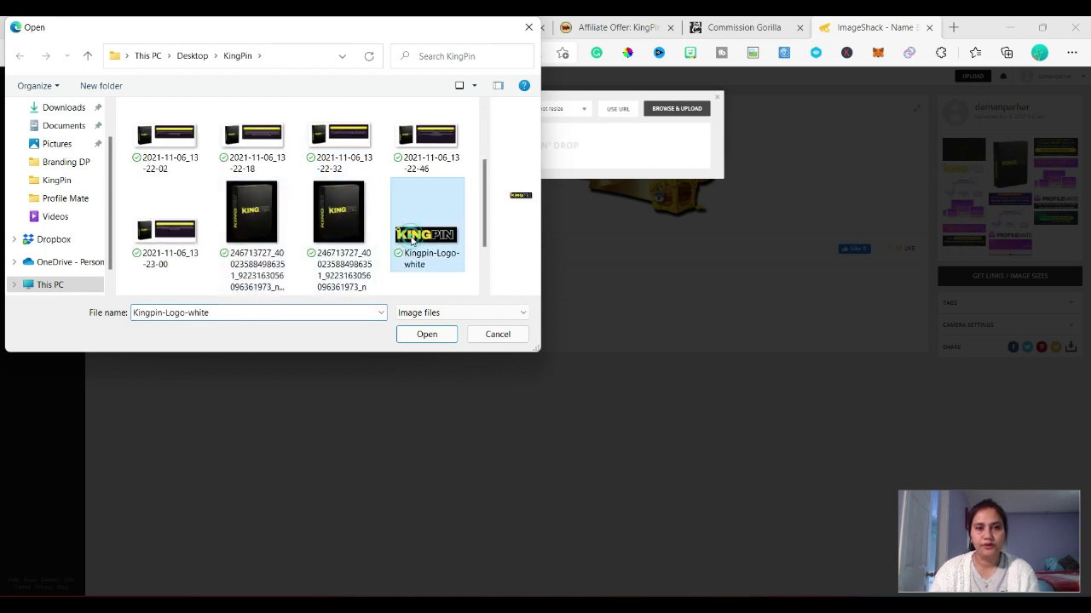
click(426, 334)
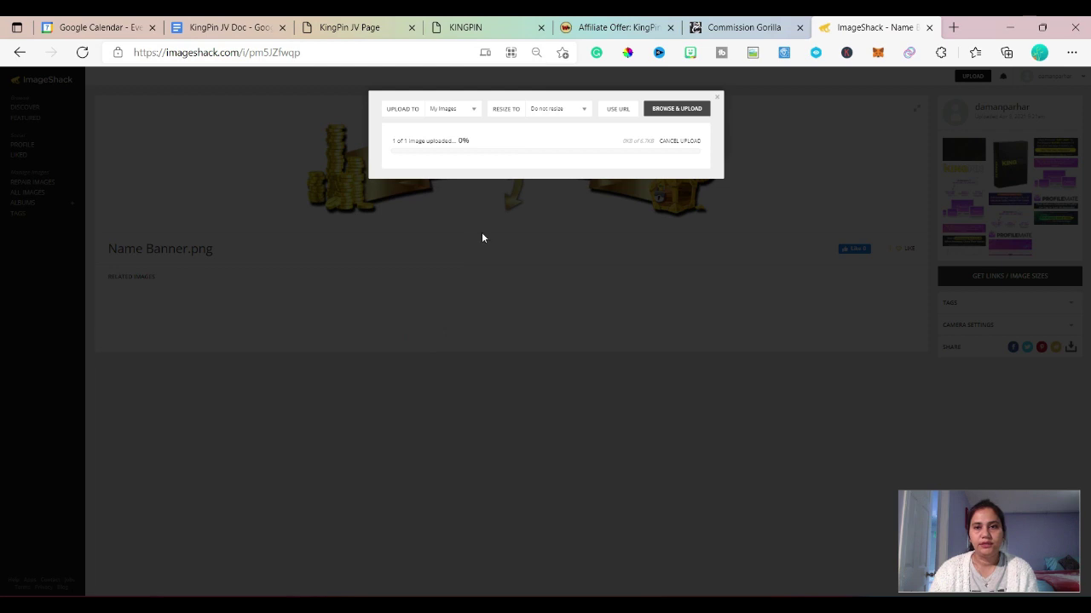
click(561, 206)
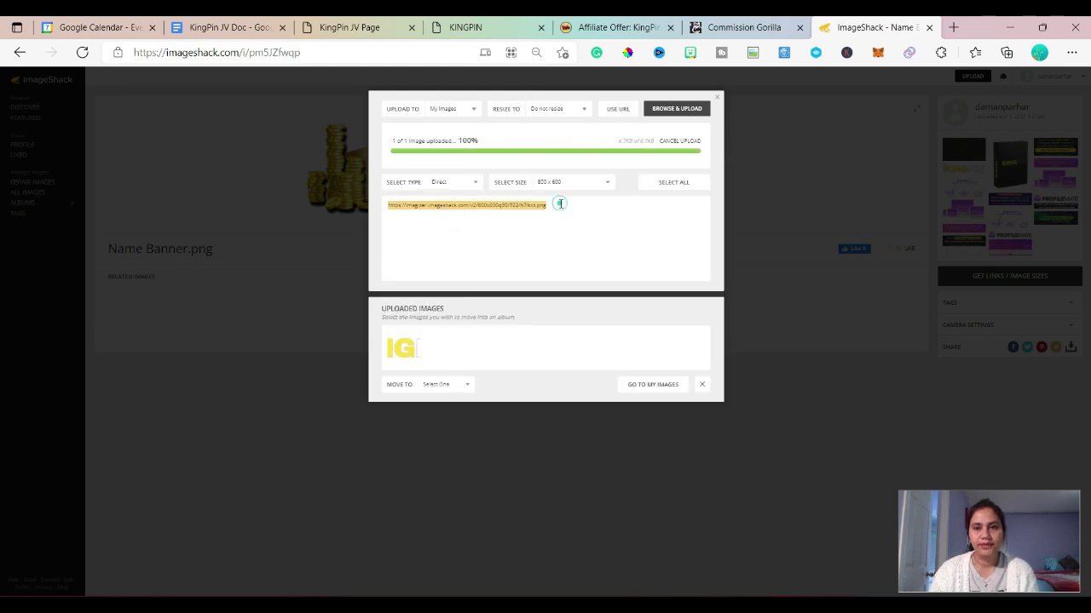
In Commission Gorilla, replace the 7min Sales Machine logo's image URL with the direct link of the uploaded Kingpin logo.
click(711, 28)
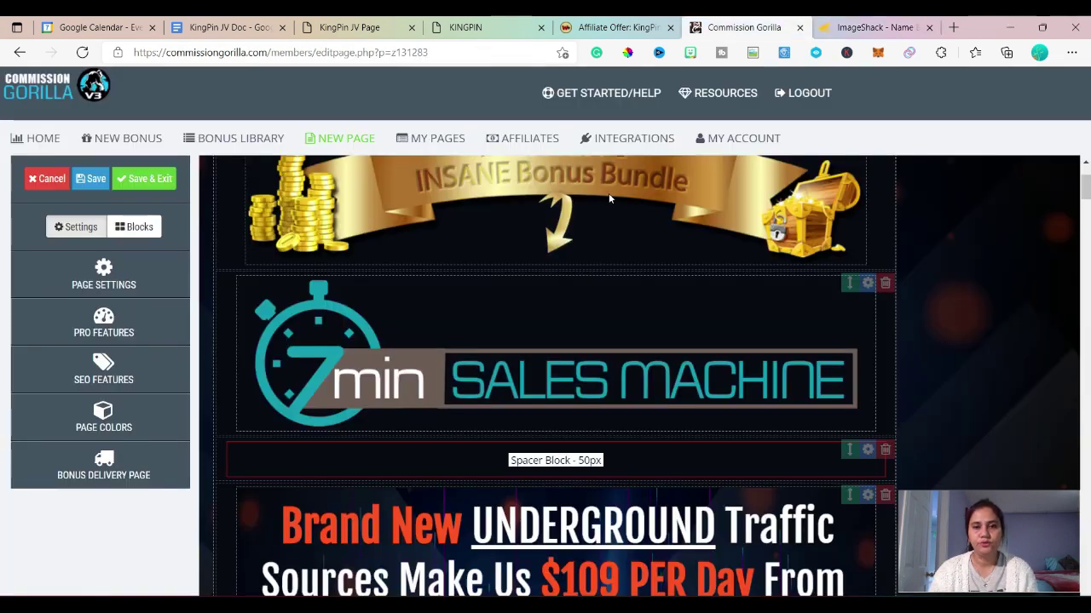
click(868, 284)
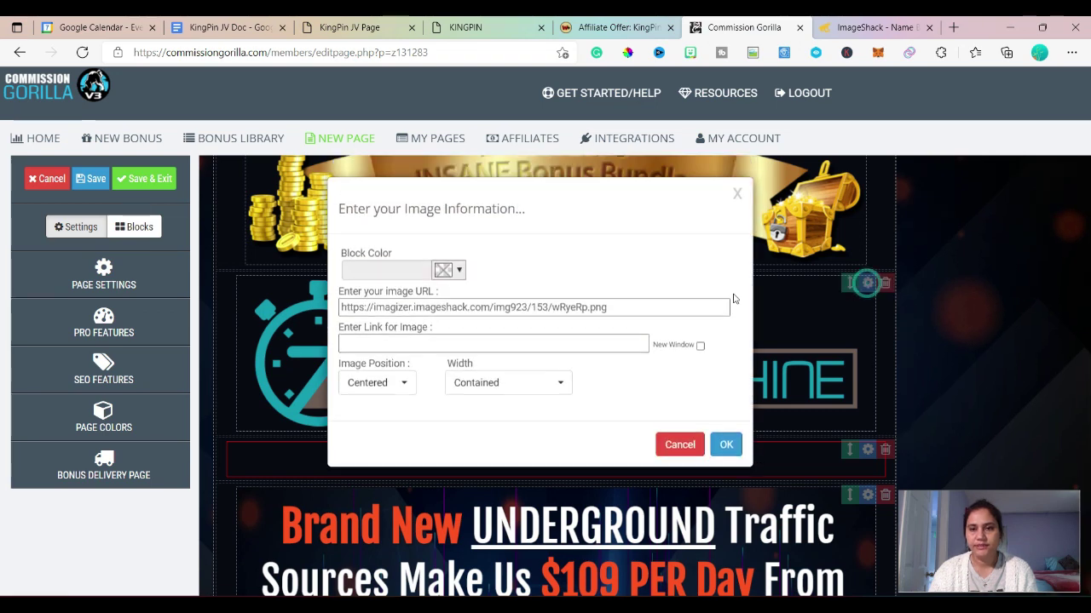
drag(645, 308, 300, 279)
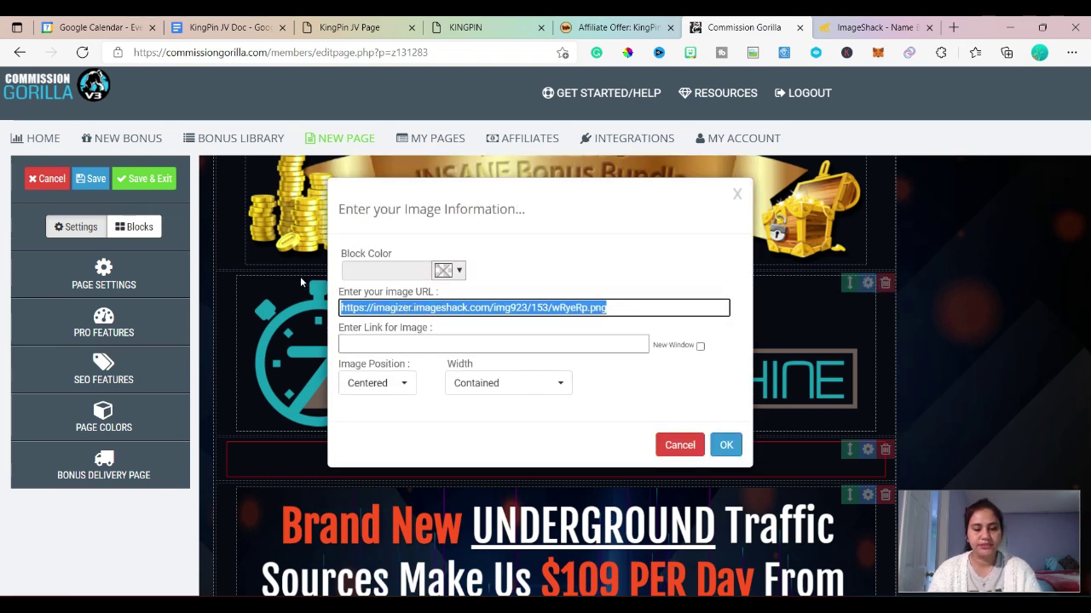
text(https://imagizer.imageshack.com/v2/800x600q90/922/h7lkcz.png)
click(724, 445)
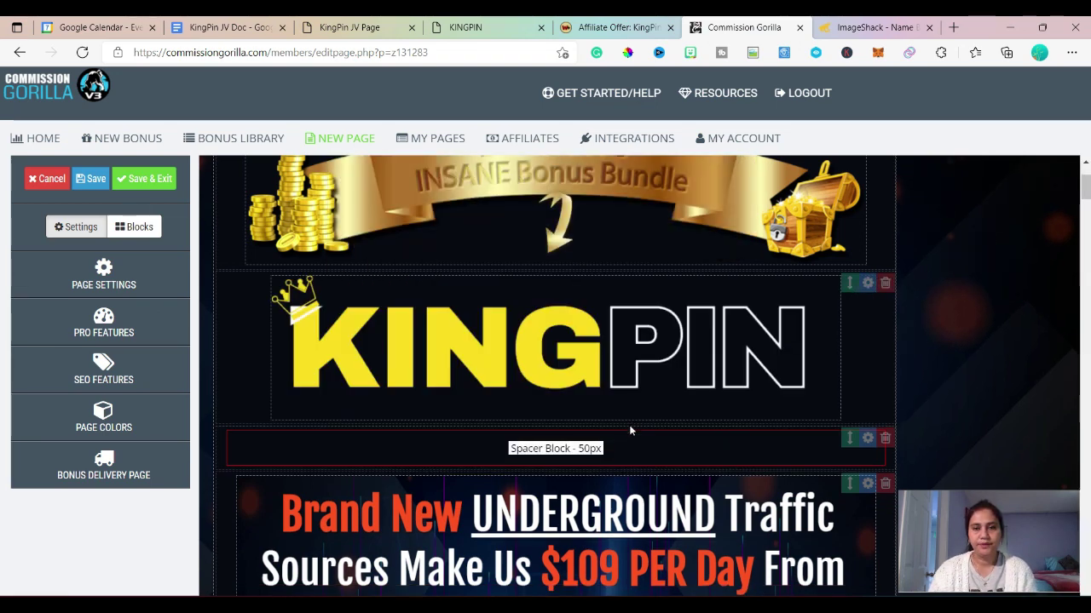
Upload the headline screenshot 2021-11-06_13-19-45 from the KingPin folder to ImageShack and select only its direct link.
scroll(468, 345, down, 1)
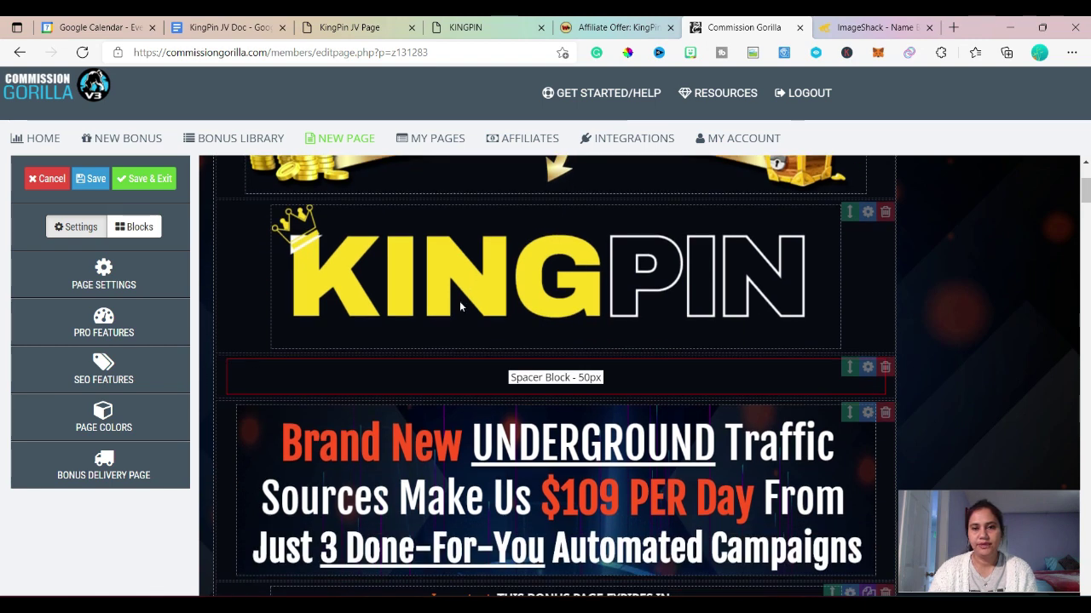
scroll(523, 292, down, 1)
scroll(527, 292, down, 1)
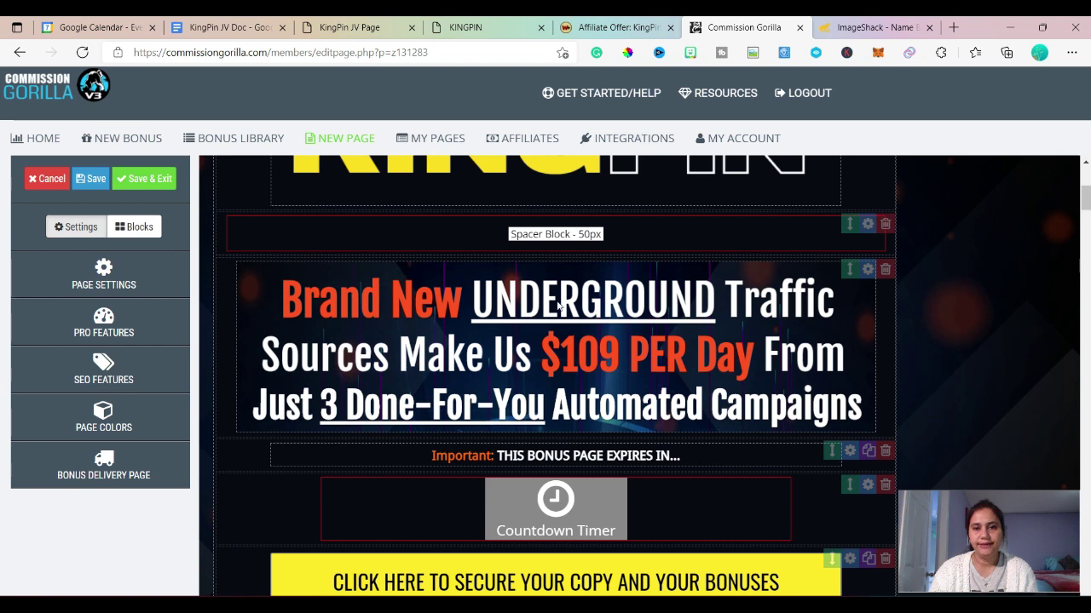
click(899, 28)
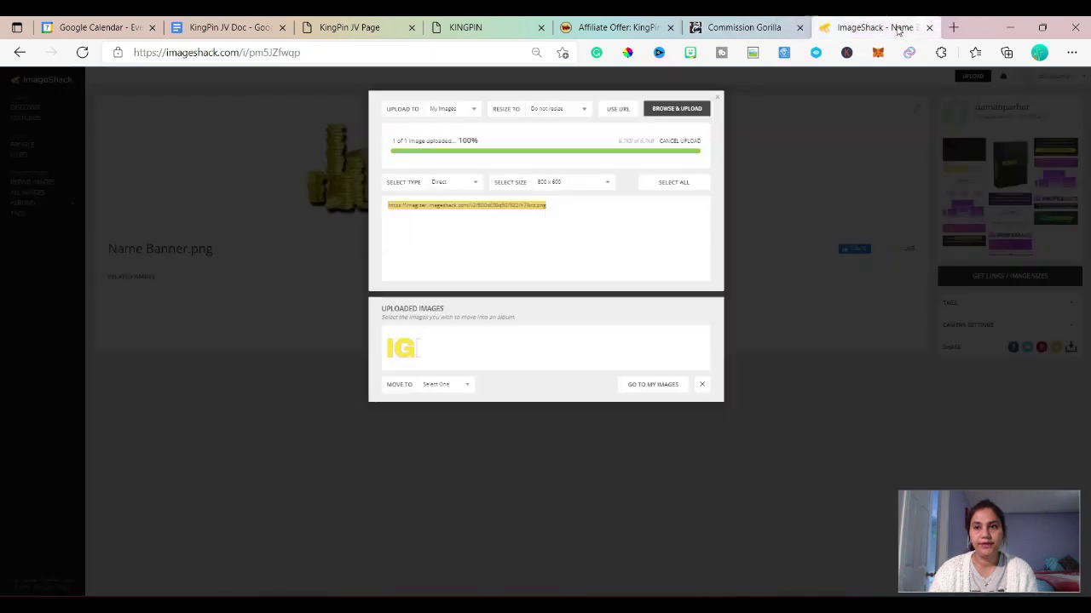
click(707, 116)
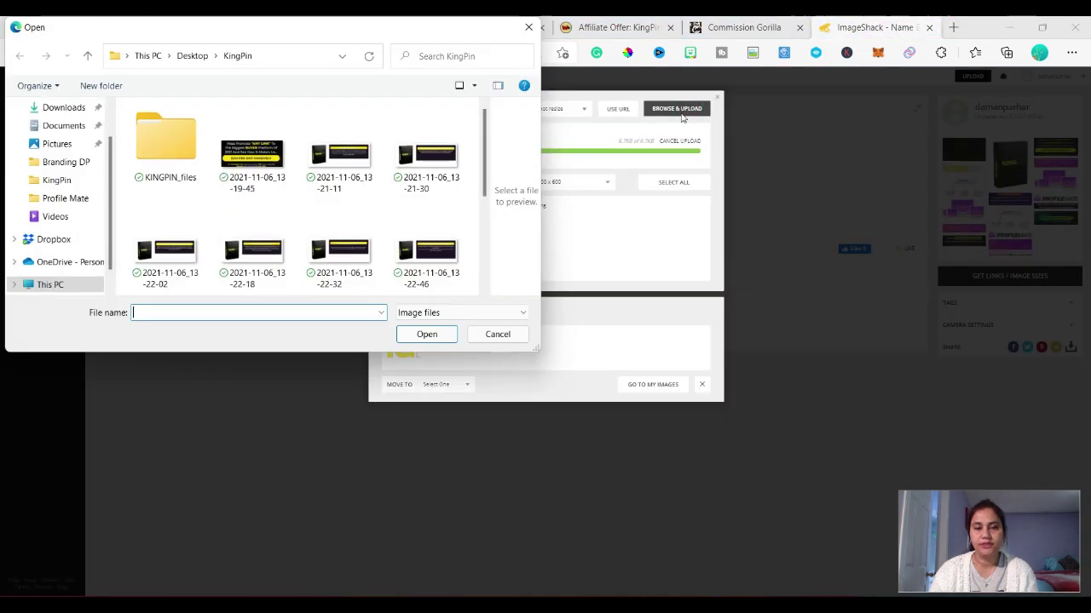
click(255, 156)
click(426, 334)
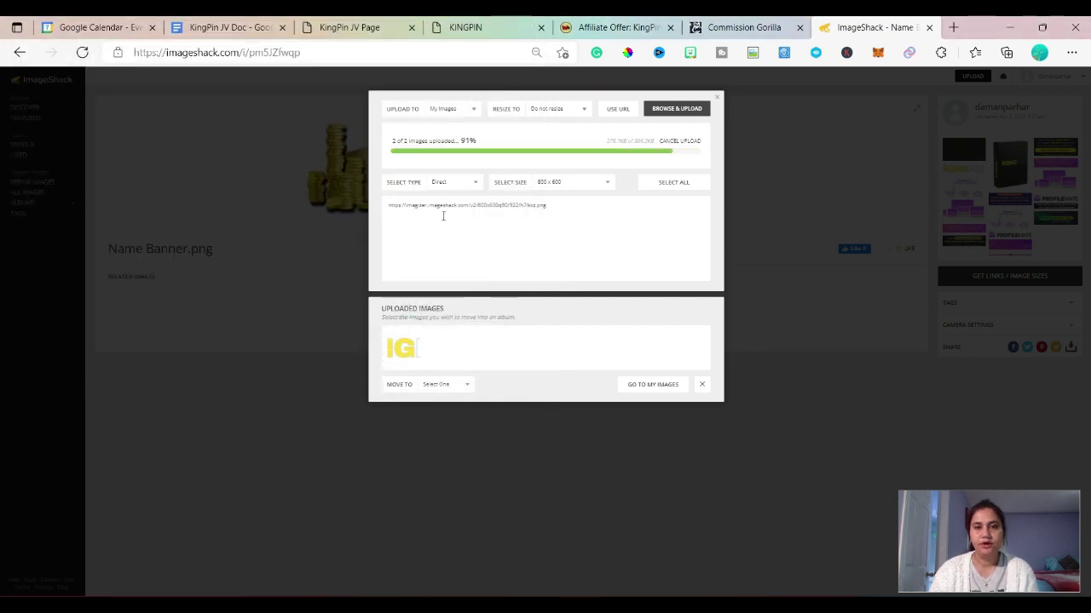
click(550, 215)
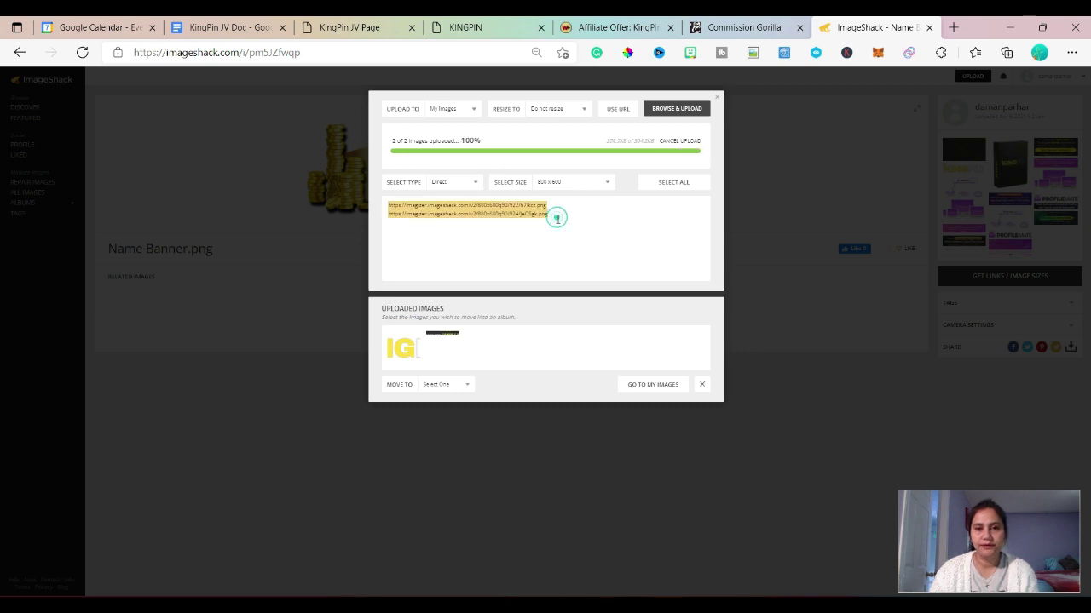
click(548, 214)
drag(548, 215, 388, 214)
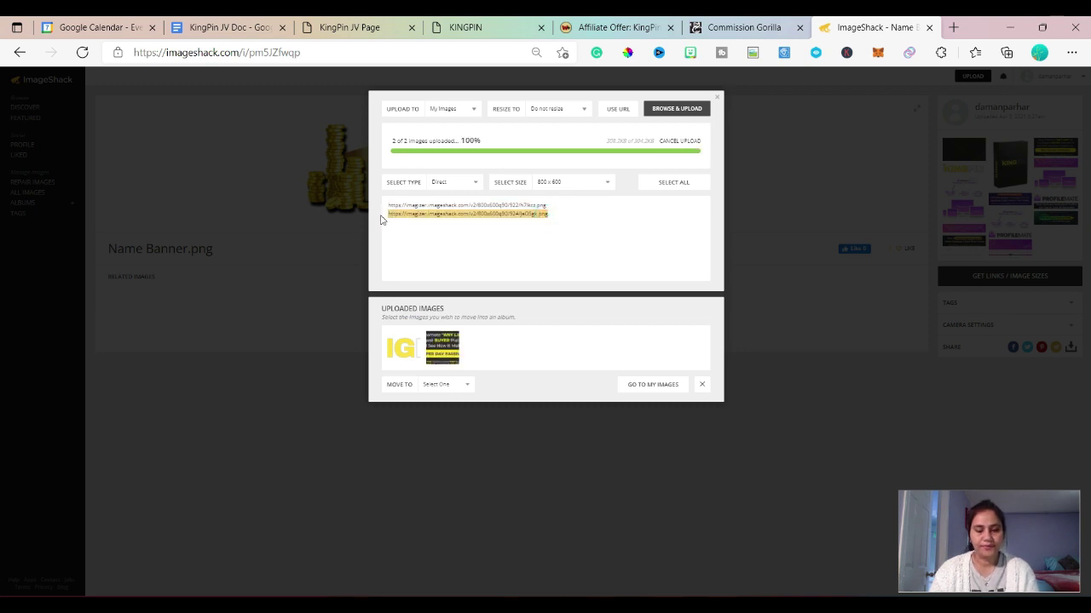
click(745, 28)
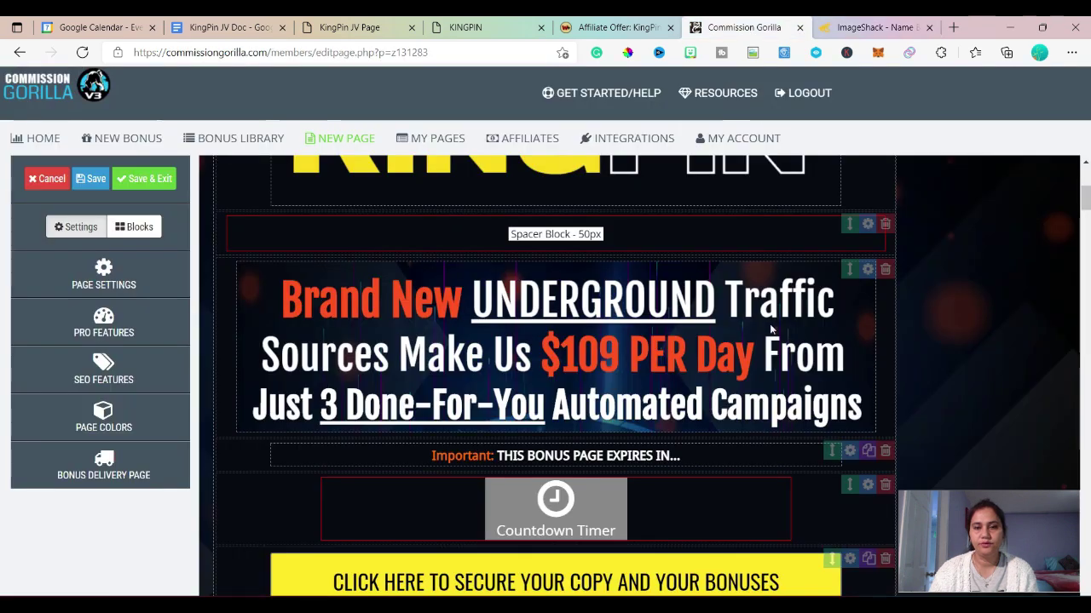
click(867, 270)
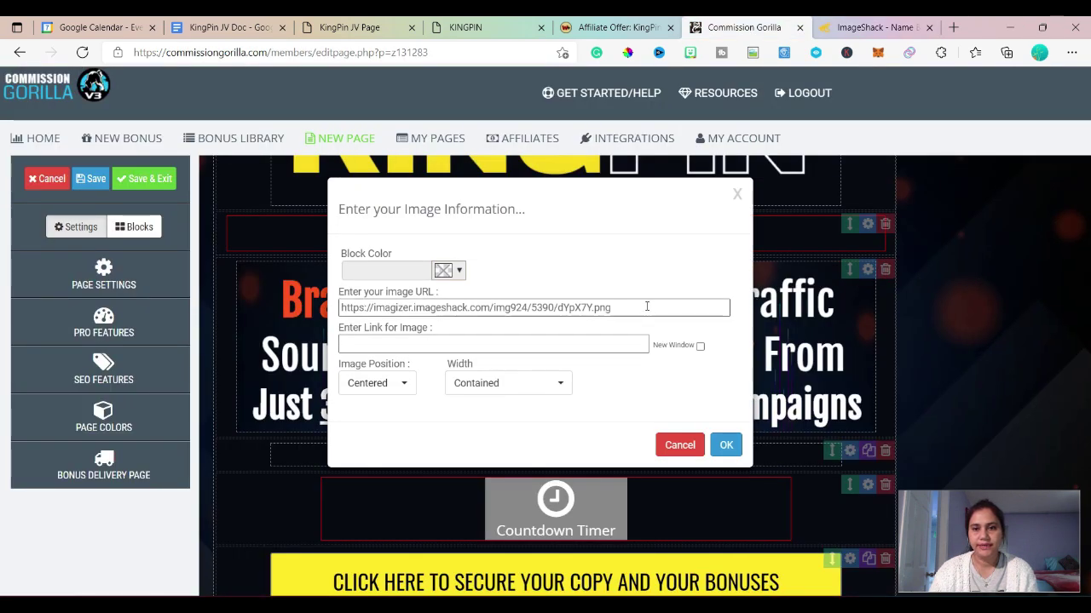
drag(641, 307, 322, 298)
text(https://imagizer.imageshack.com/v2/800x600q90/924/dYpX7Y.png)
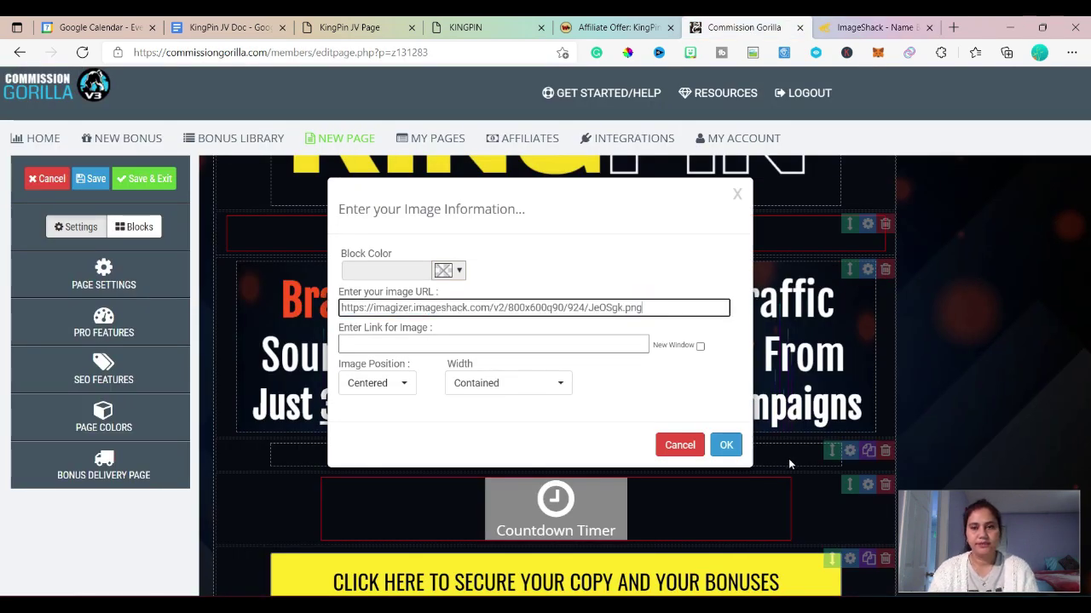
click(726, 444)
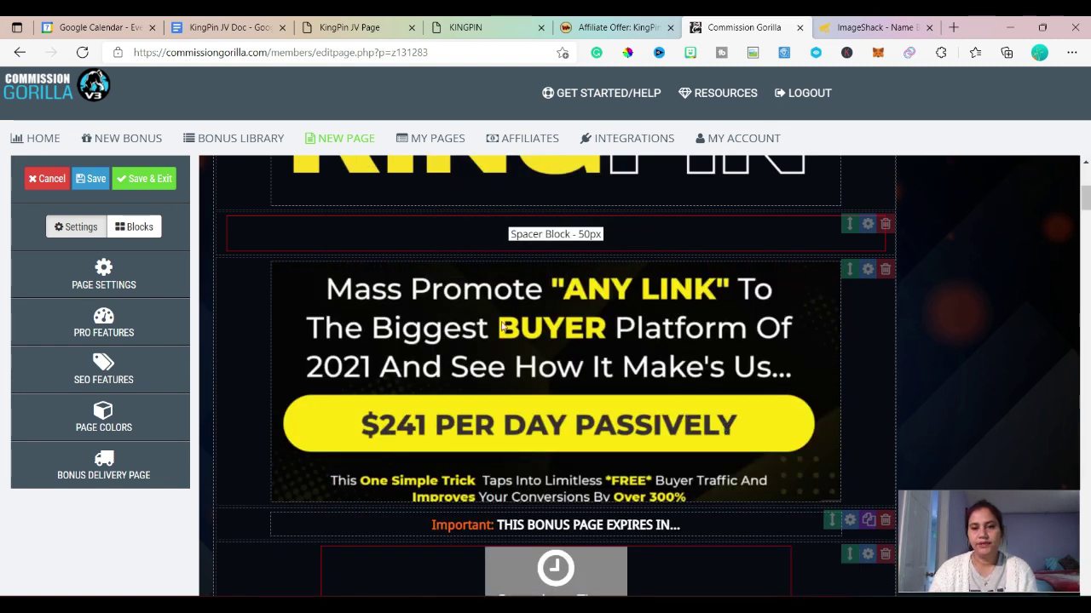
Back in ImageShack, set the link size to 1024 x 768 (large) and copy only the headline screenshot's direct link.
click(863, 27)
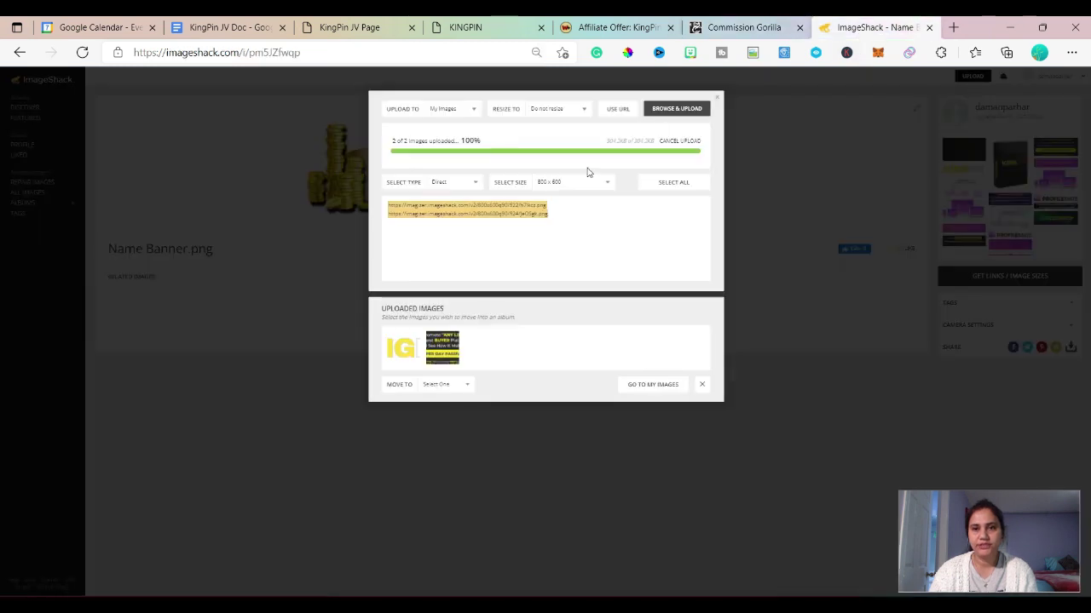
click(608, 184)
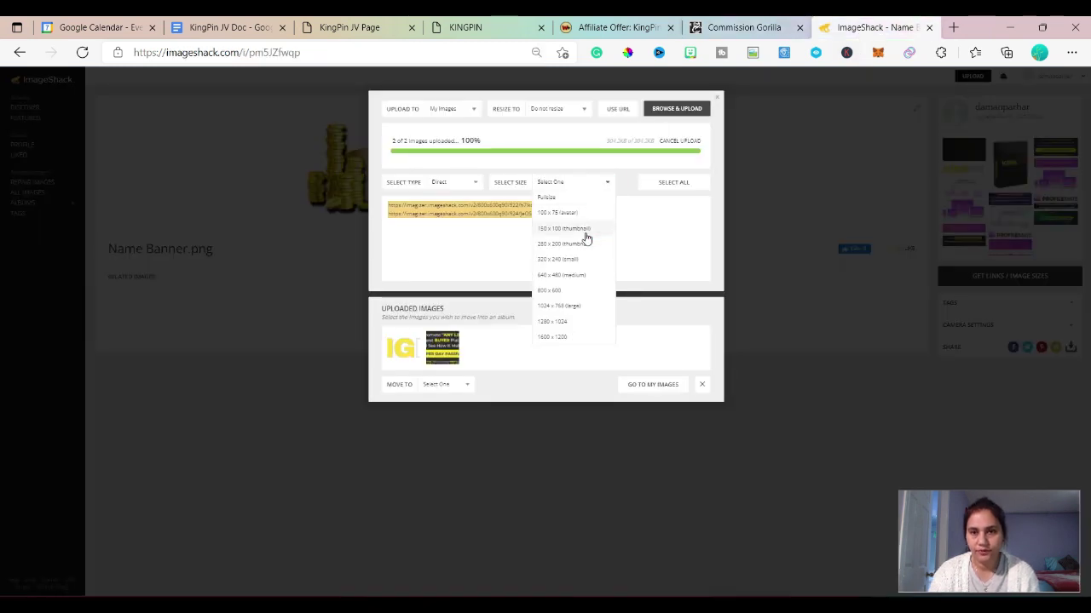
click(556, 306)
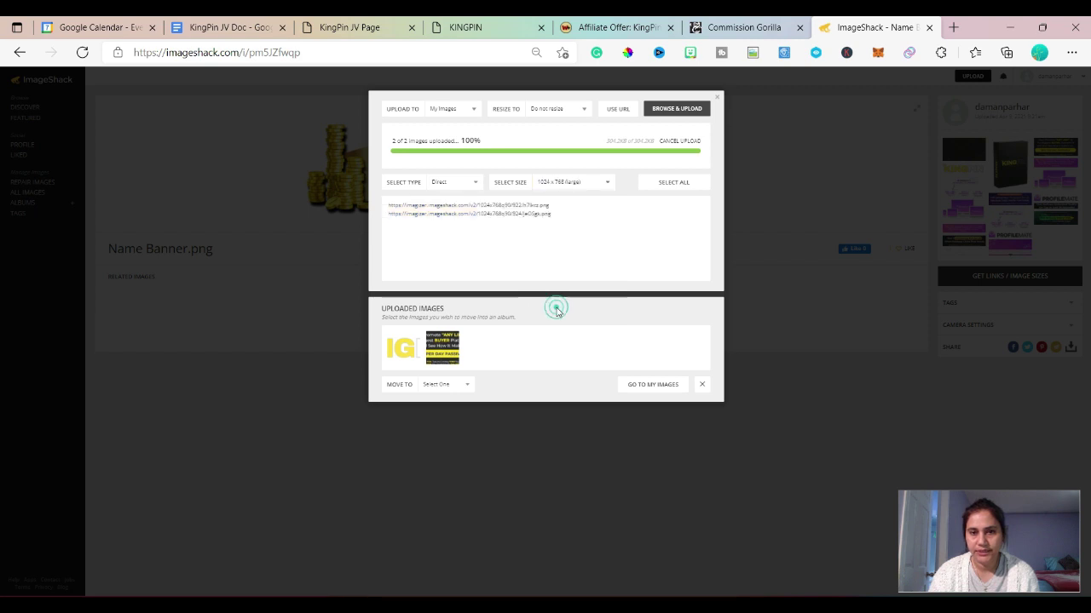
click(553, 216)
click(553, 215)
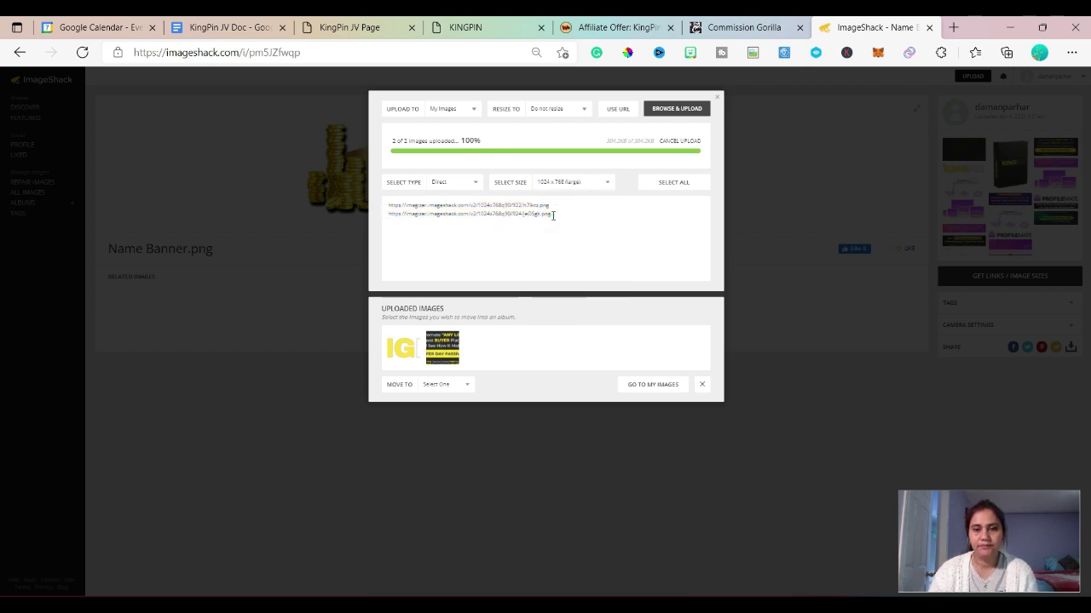
drag(553, 216, 382, 214)
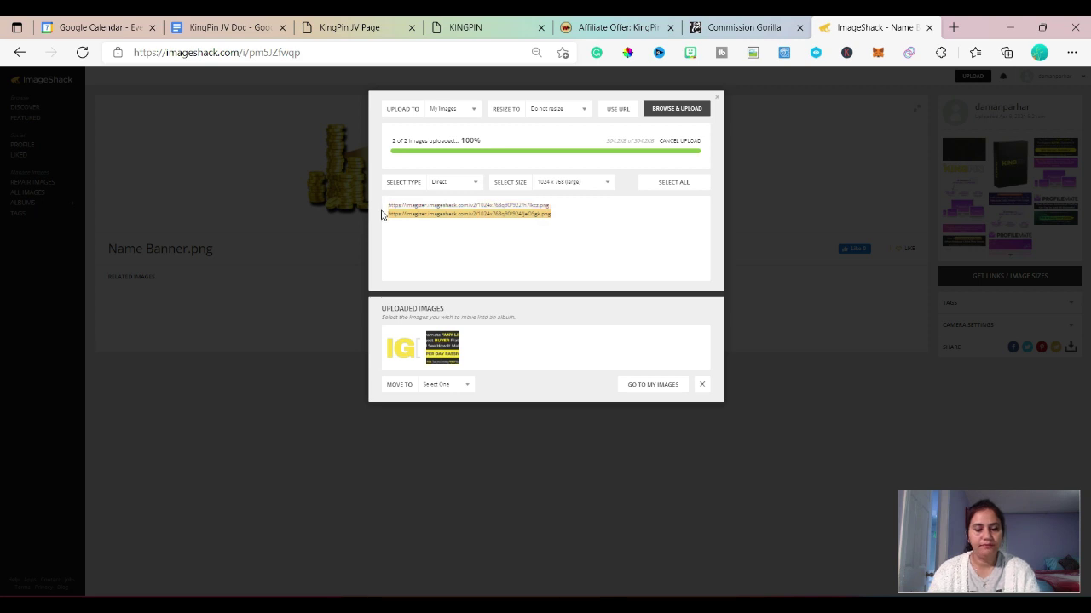
click(744, 27)
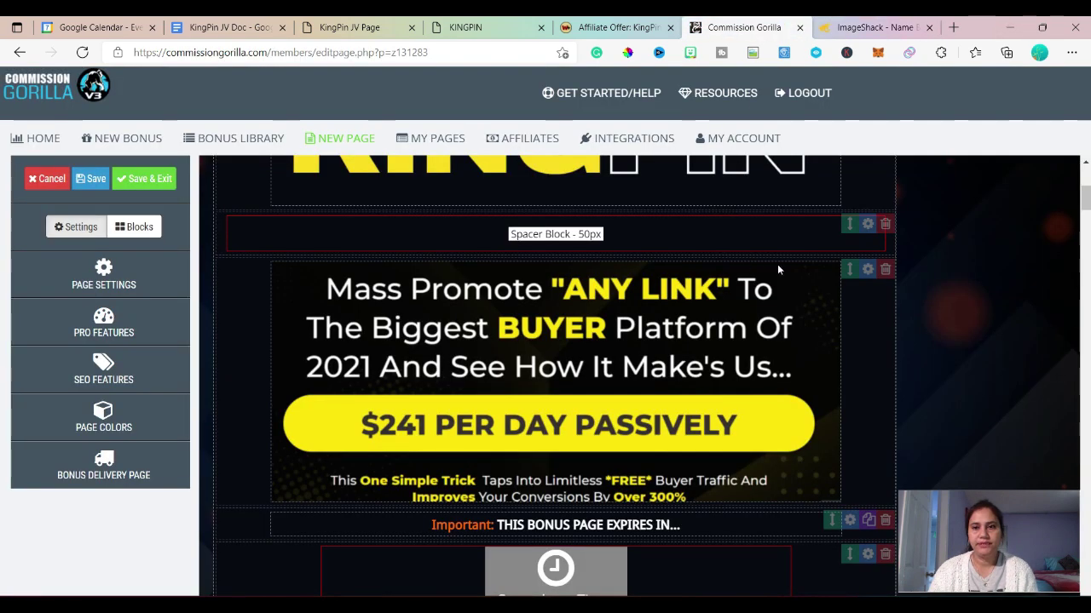
click(868, 269)
drag(681, 307, 337, 300)
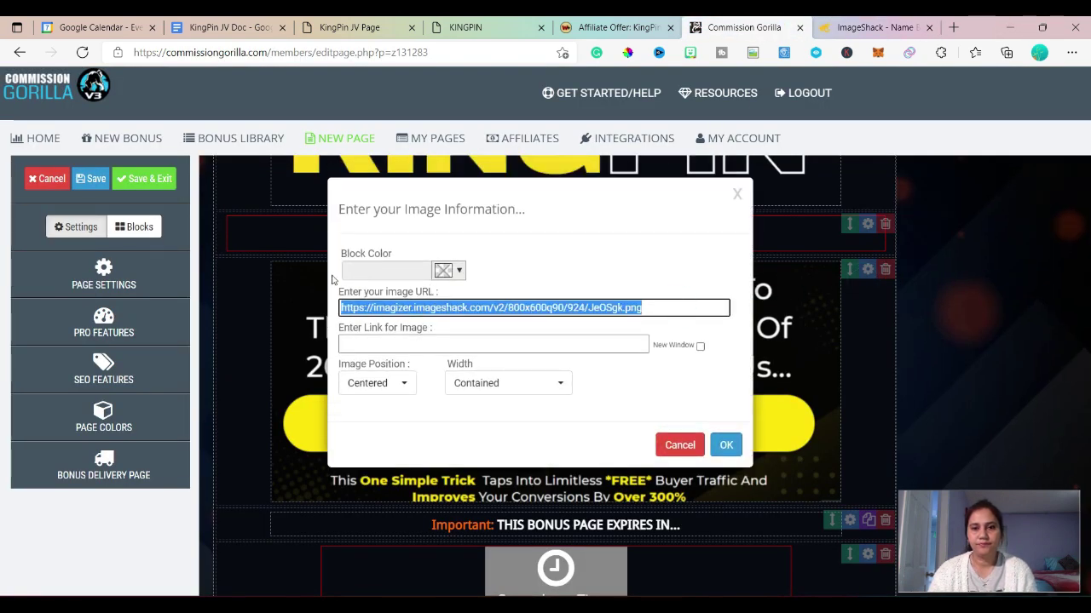
key(ctrl+v)
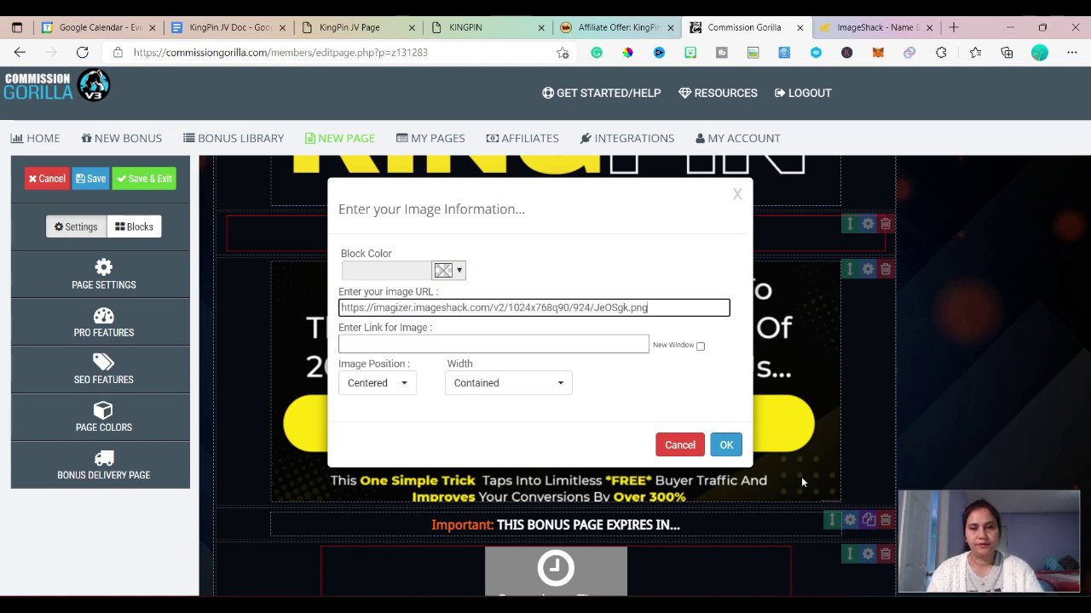
click(724, 445)
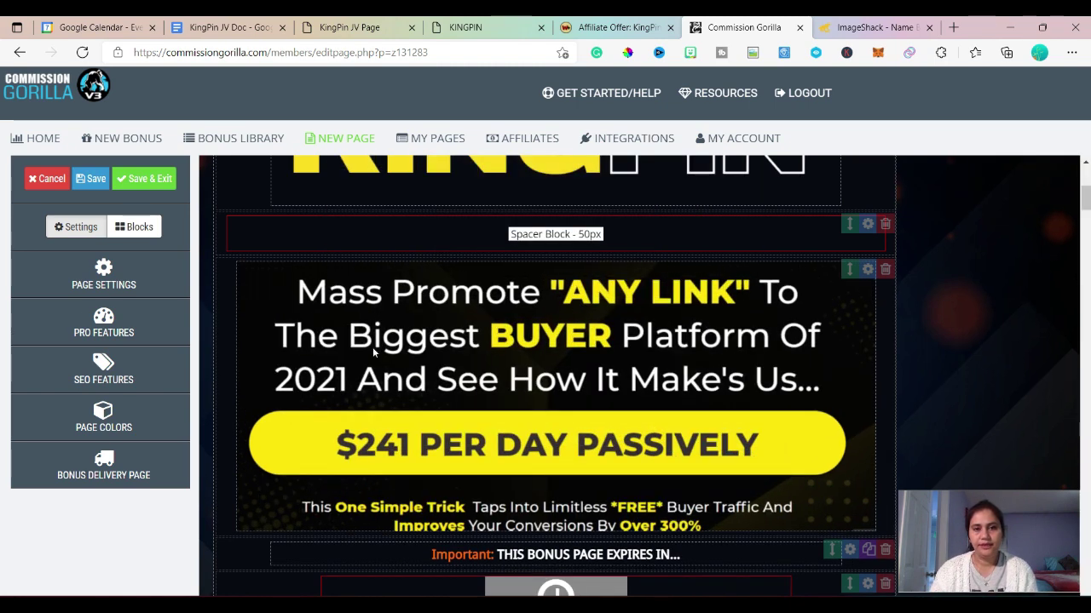
Set the countdown timer's end to 11/12/2021 11:59 PM in the countdown settings.
scroll(479, 392, down, 3)
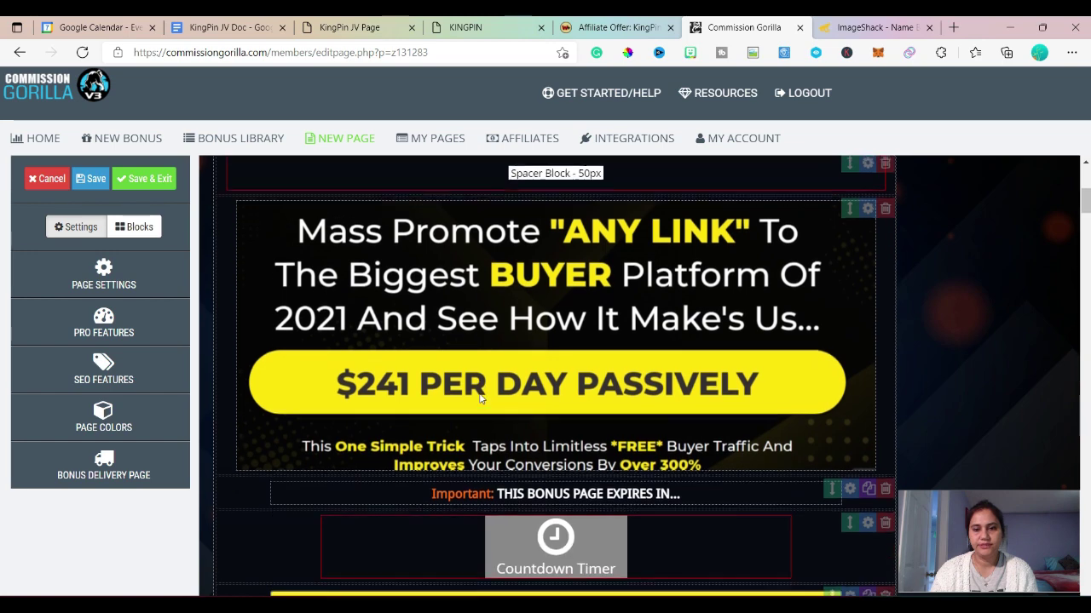
scroll(478, 392, down, 1)
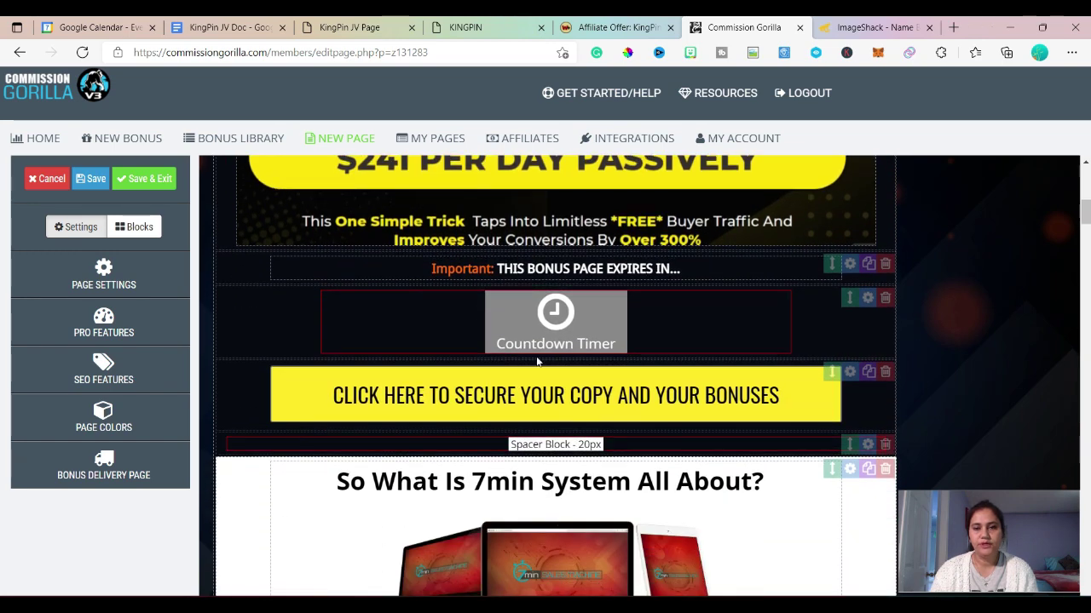
click(558, 335)
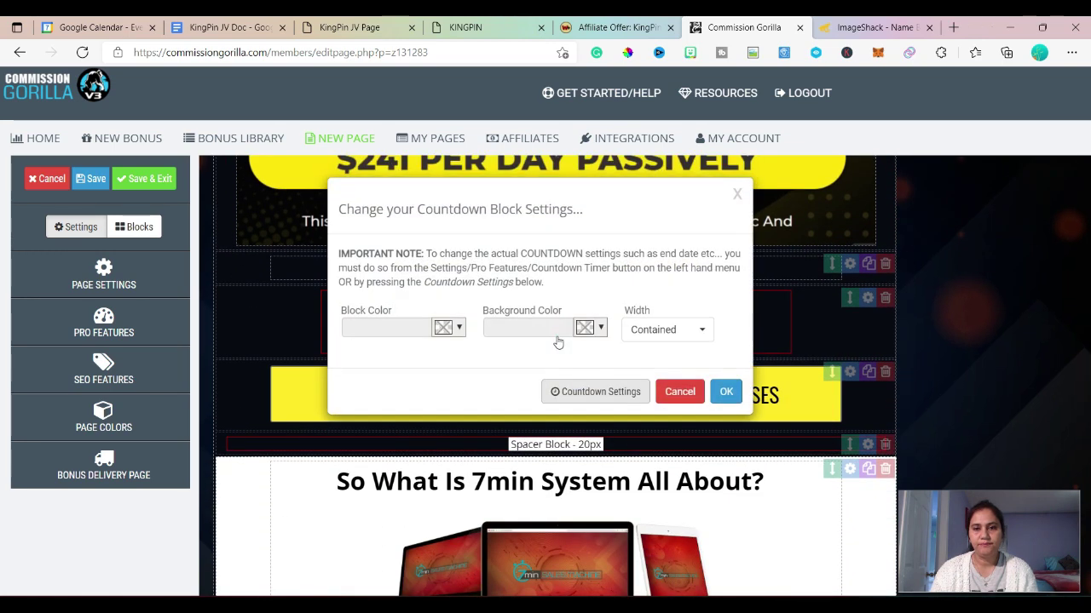
click(605, 393)
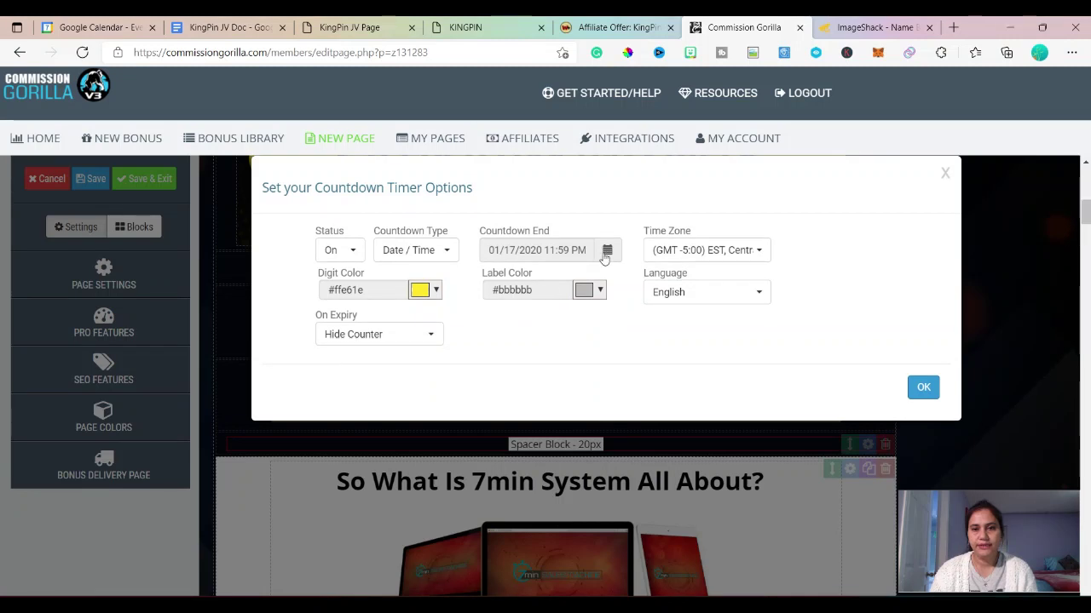
click(606, 251)
click(587, 280)
click(586, 280)
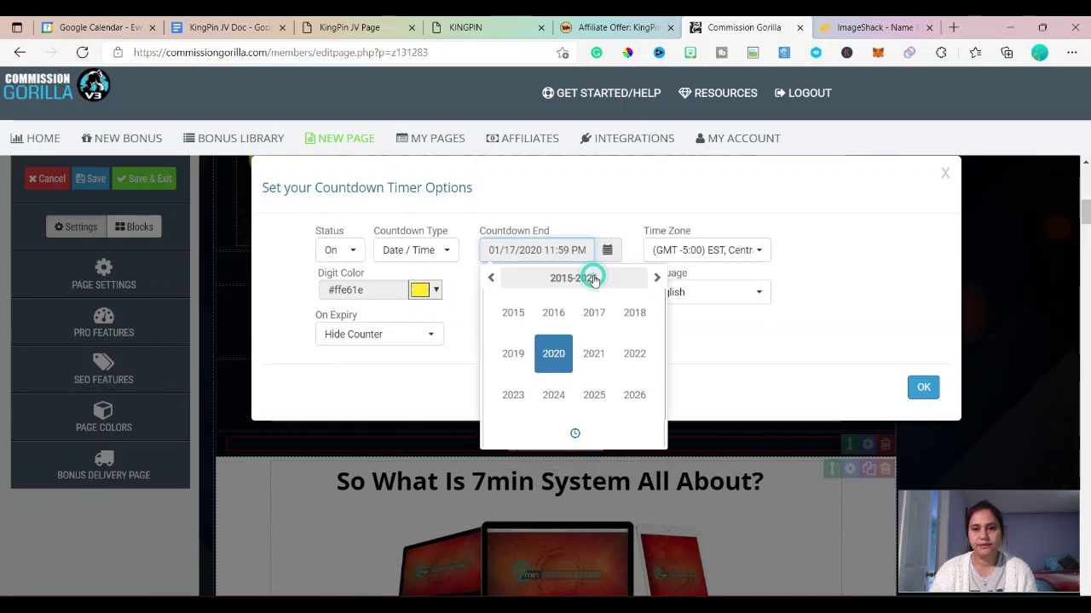
click(607, 353)
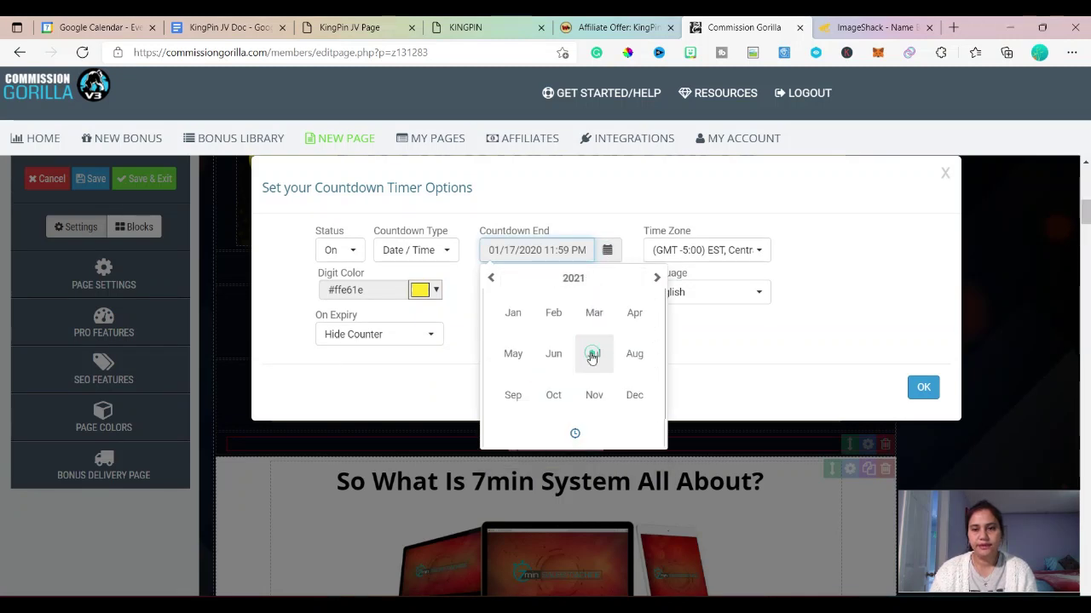
click(593, 395)
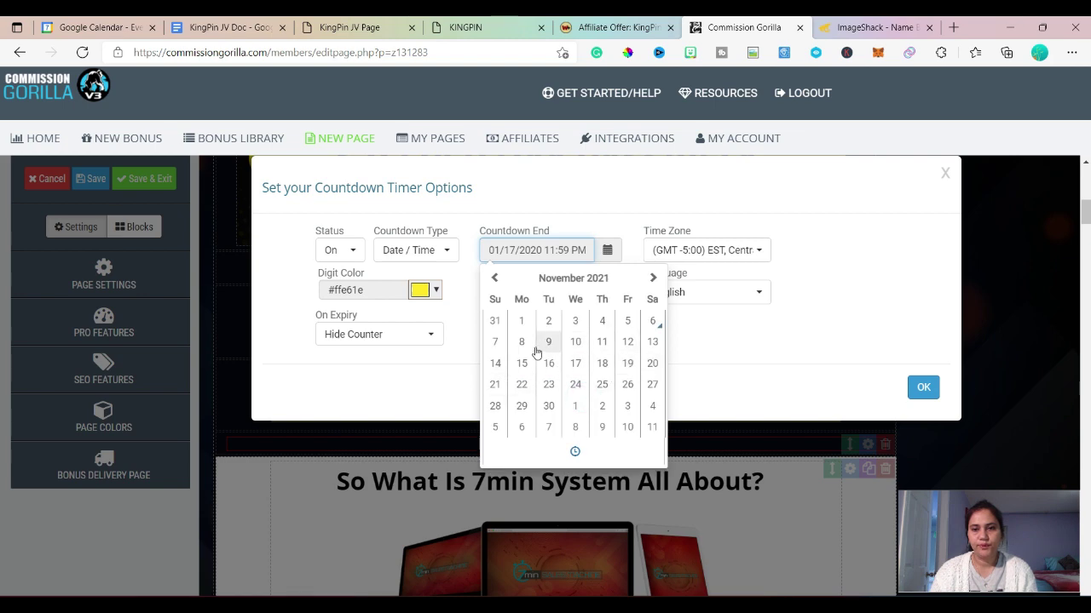
click(627, 342)
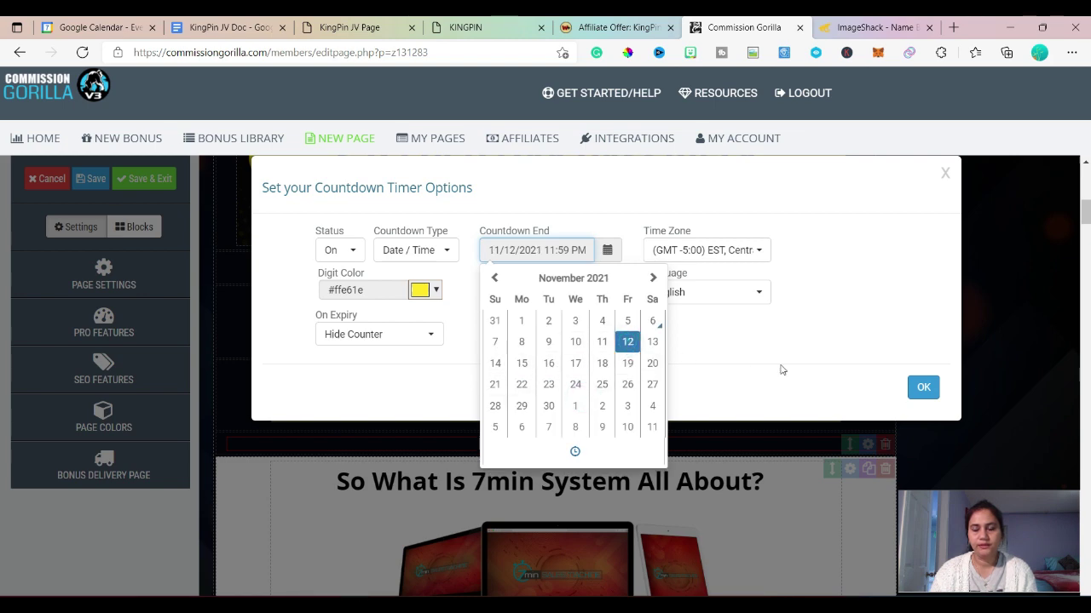
click(923, 387)
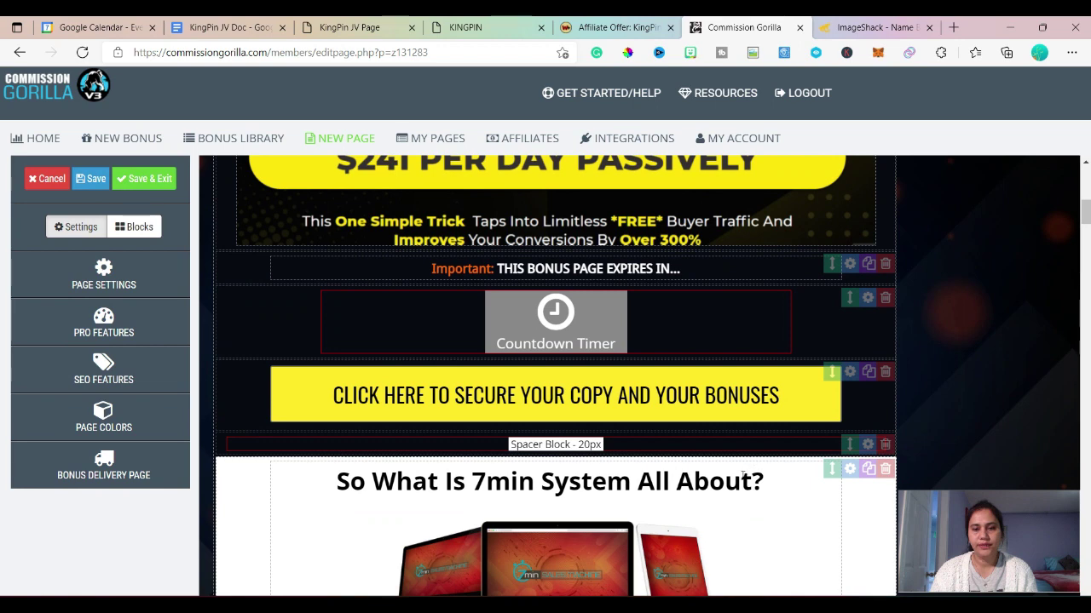
Replace "7min System" with KINGPIN in the "So What Is ... All About?" heading.
scroll(743, 476, down, 3)
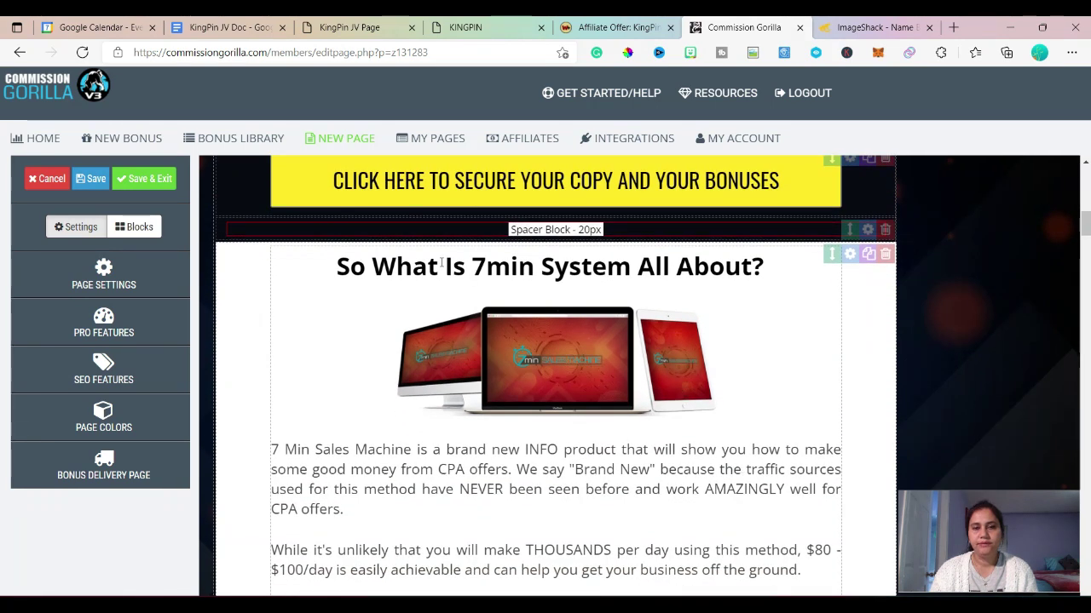
drag(472, 265, 628, 275)
text(KINGP)
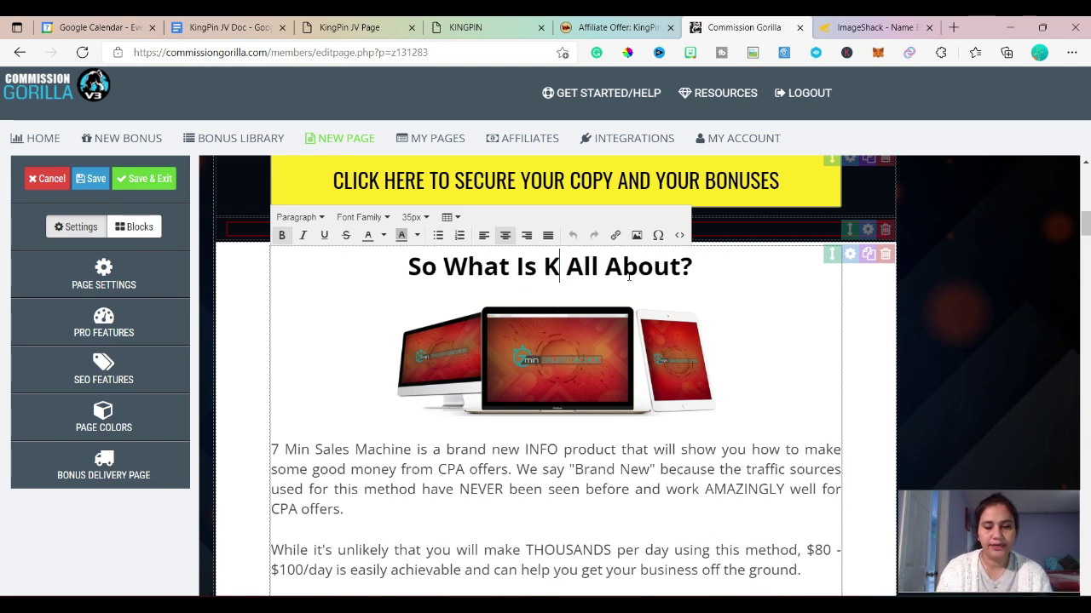
text(IN)
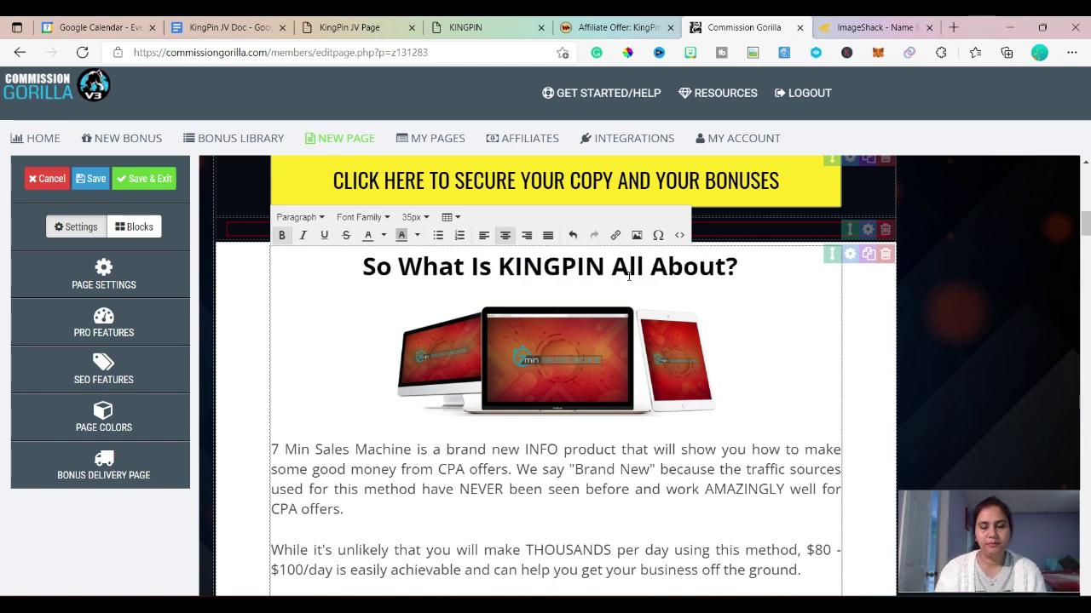
Delete the 7min Sales Machine device mockup image below the "So What Is KINGPIN All About?" heading.
scroll(334, 381, down, 2)
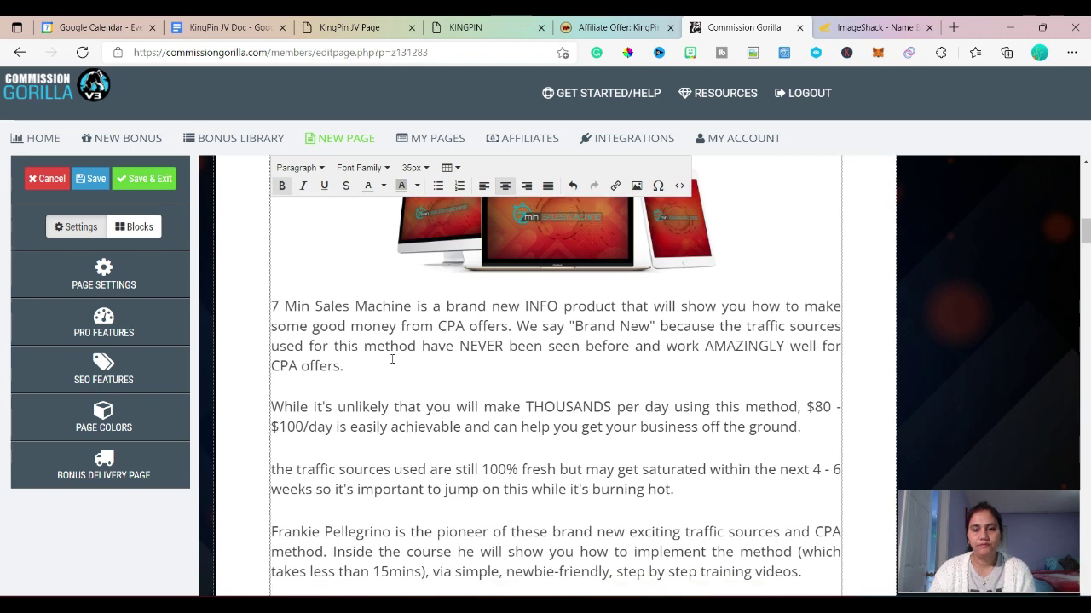
scroll(392, 359, up, 1)
click(592, 311)
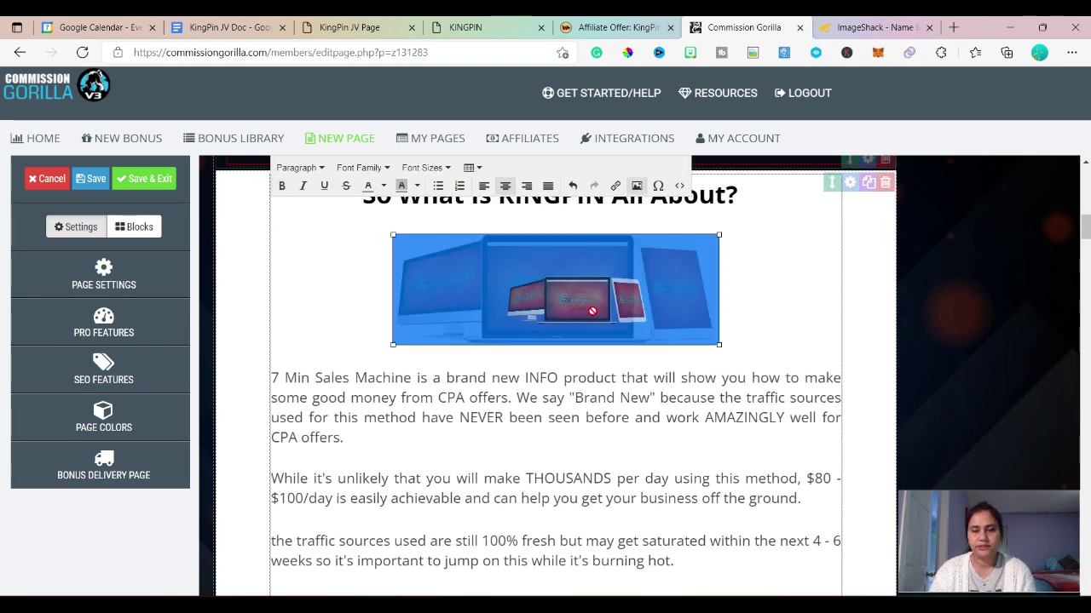
drag(592, 311, 594, 311)
key(Delete)
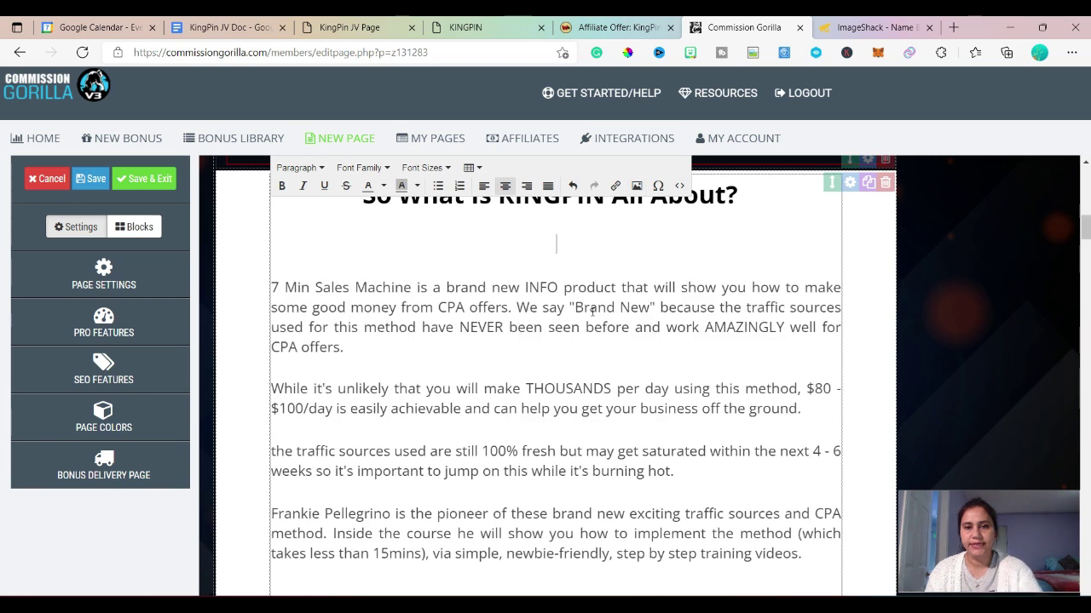
Switch to ImageShack and upload the first of the two product box images in the desktop's KingPin folder.
click(886, 26)
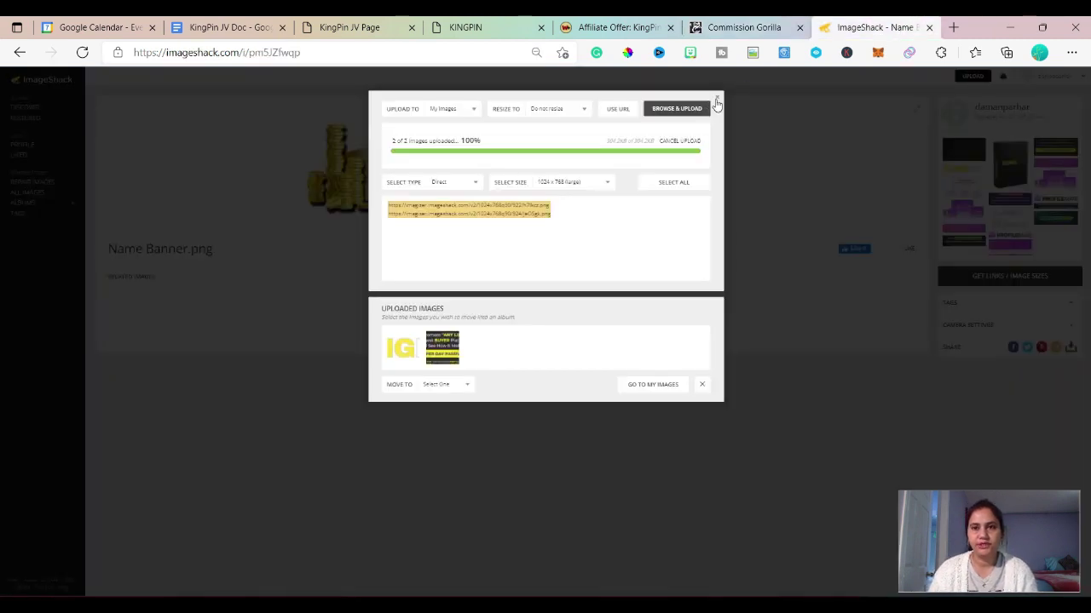
click(717, 102)
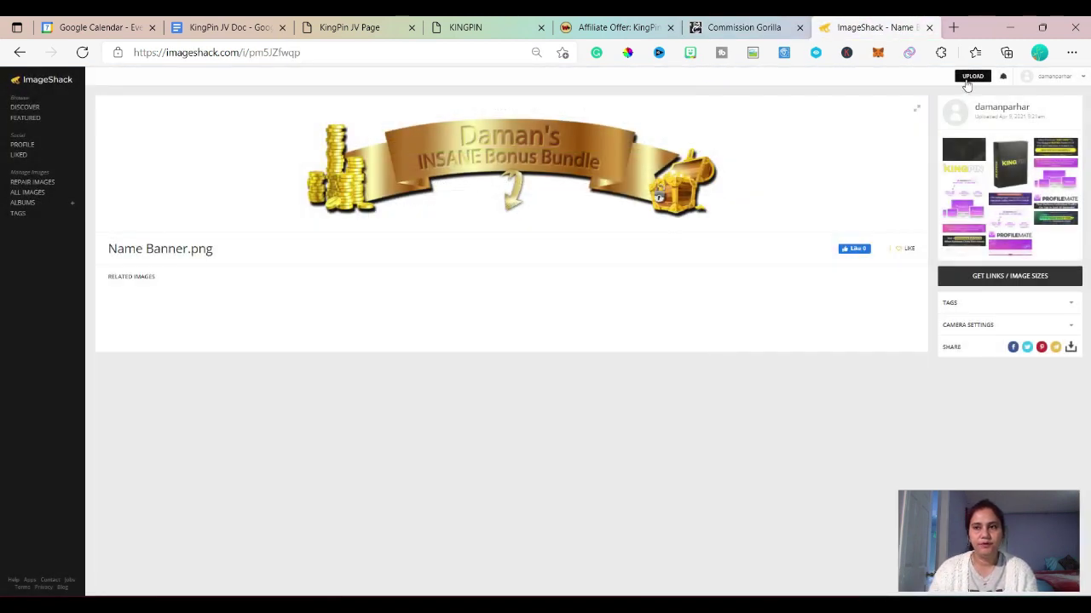
click(972, 76)
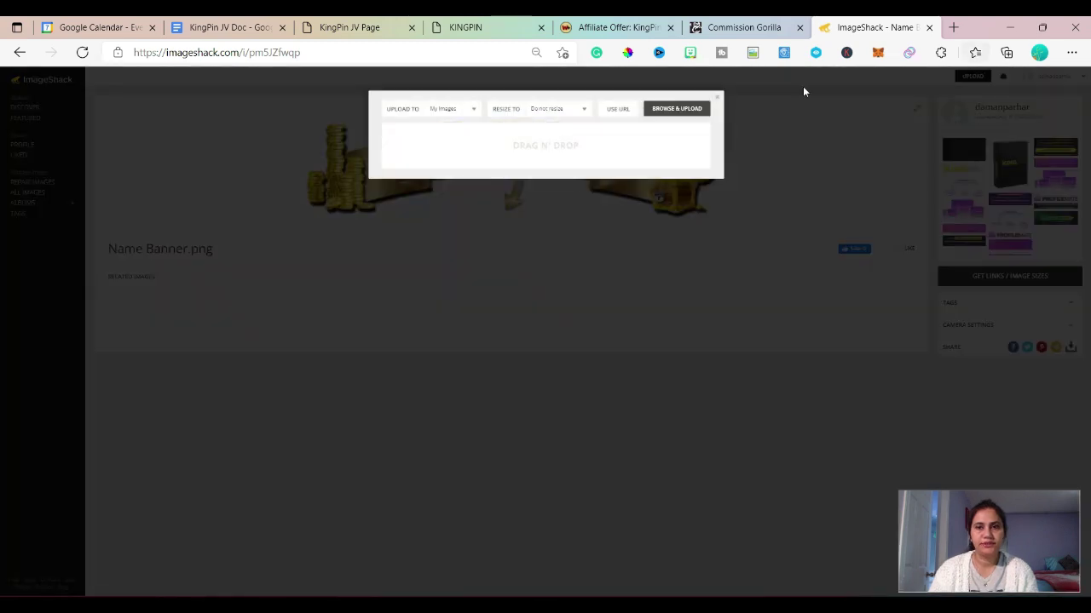
click(697, 113)
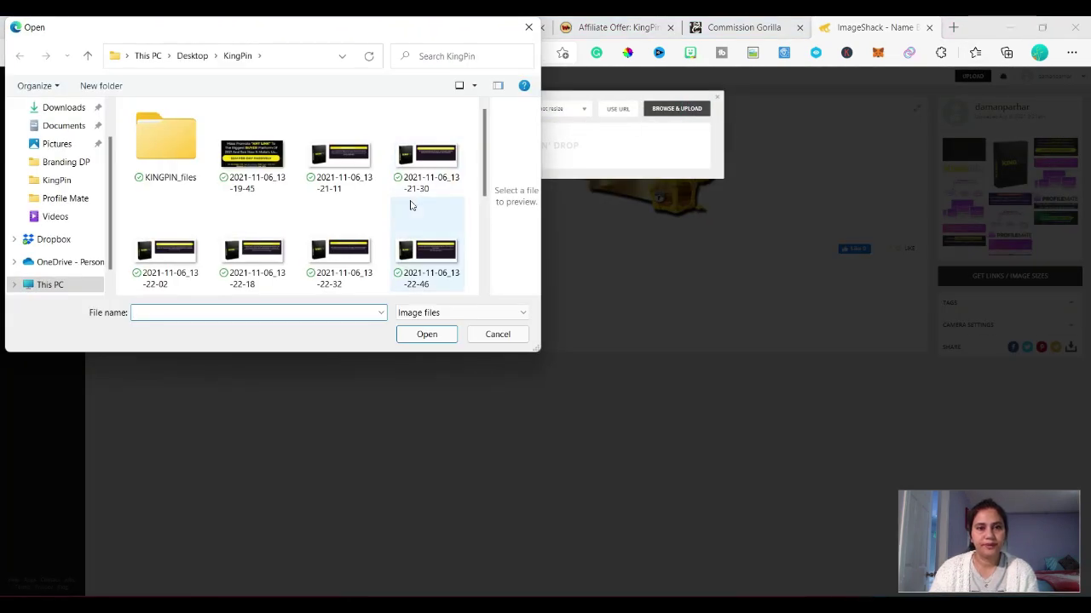
scroll(406, 205, down, 3)
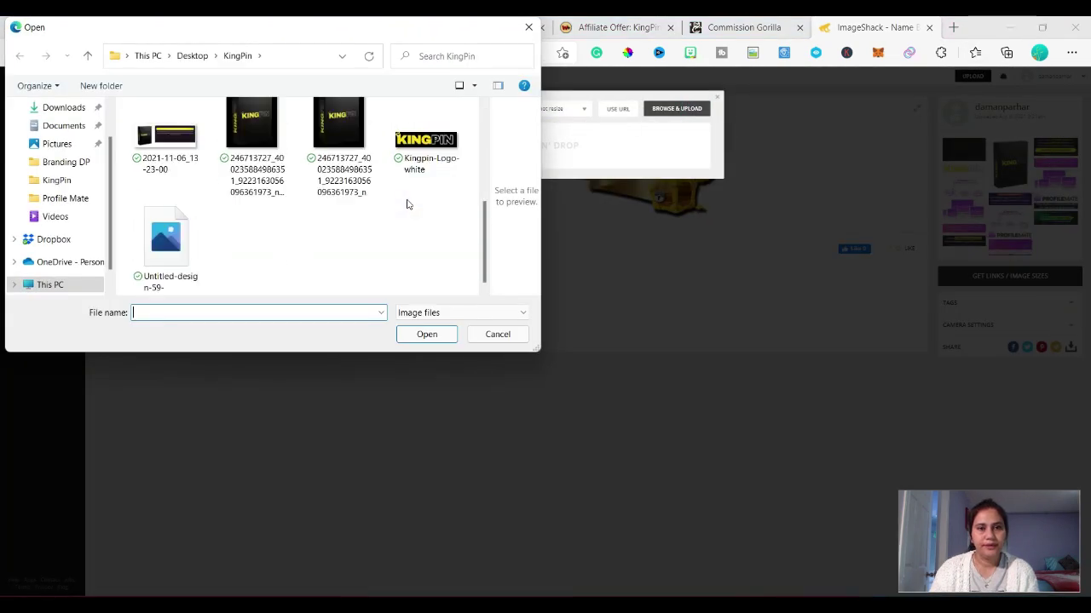
click(255, 141)
click(415, 336)
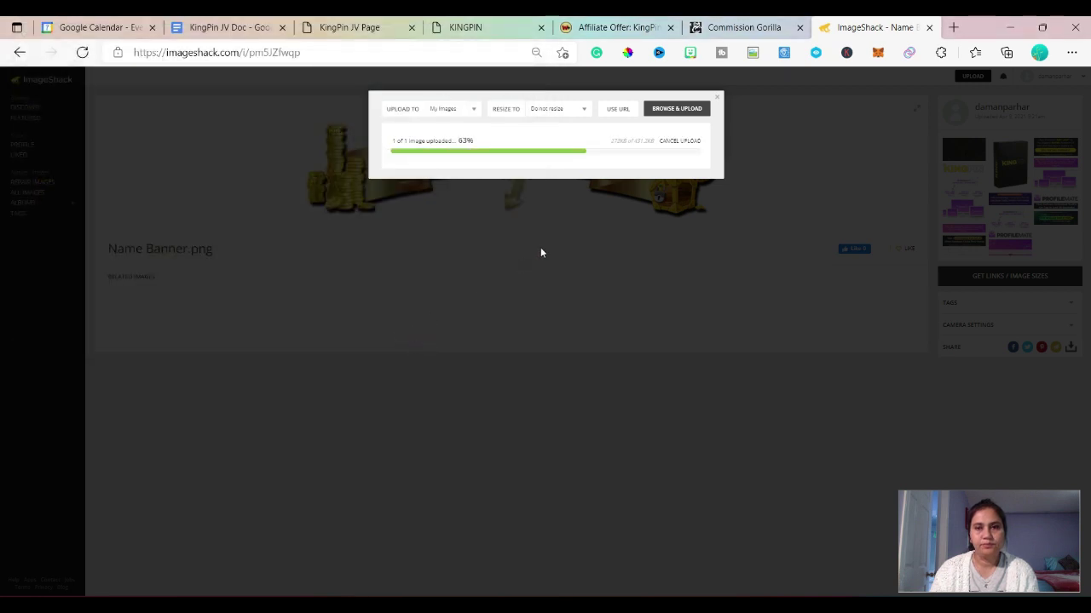
Set the uploaded box image's link size to 800 x 600 and copy its direct URL.
click(602, 184)
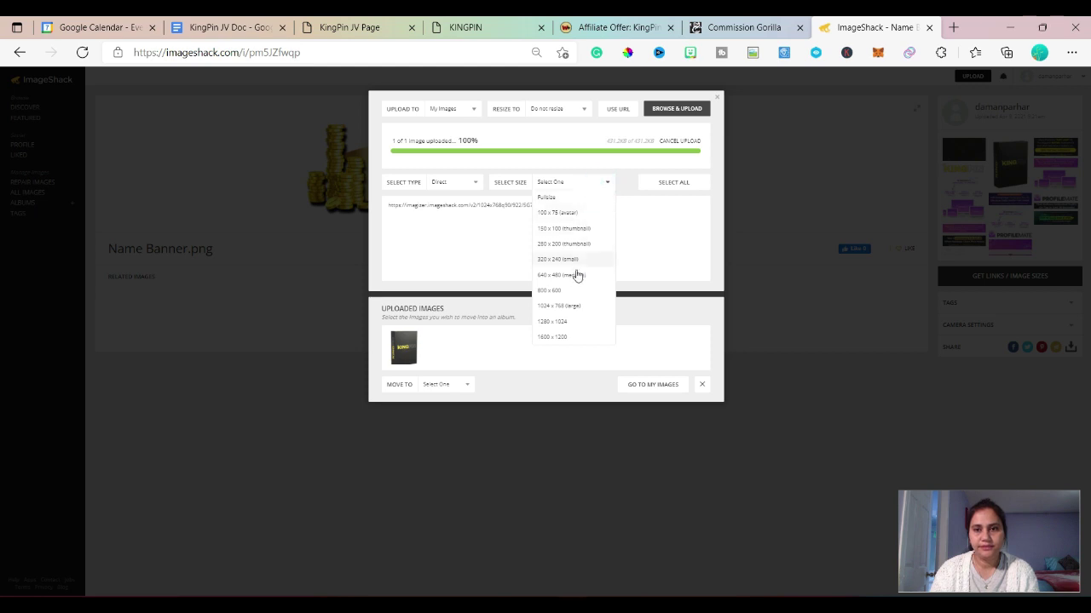
click(558, 292)
click(562, 207)
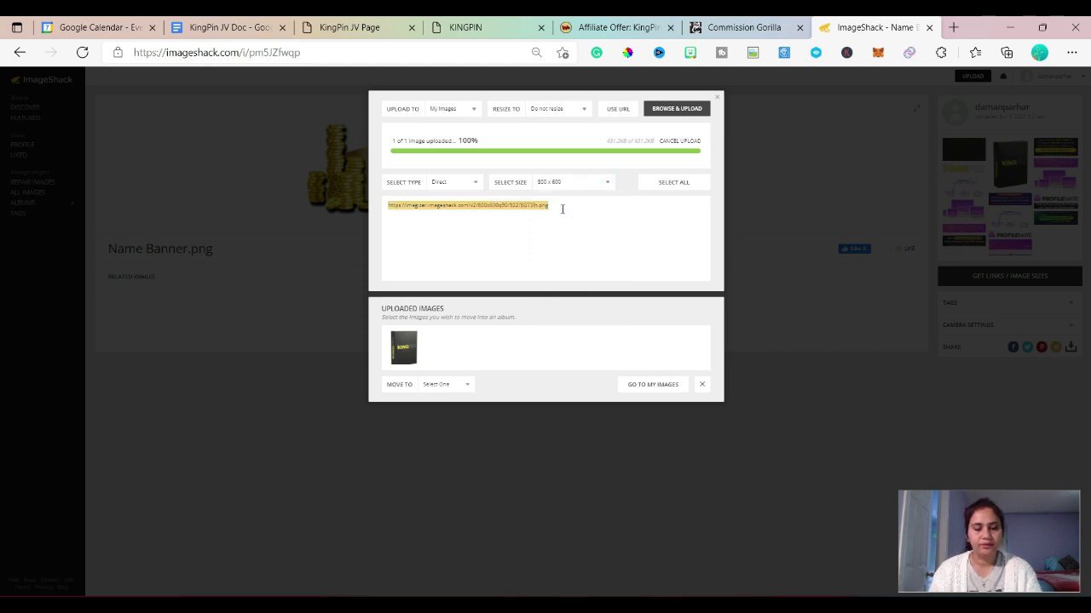
click(744, 27)
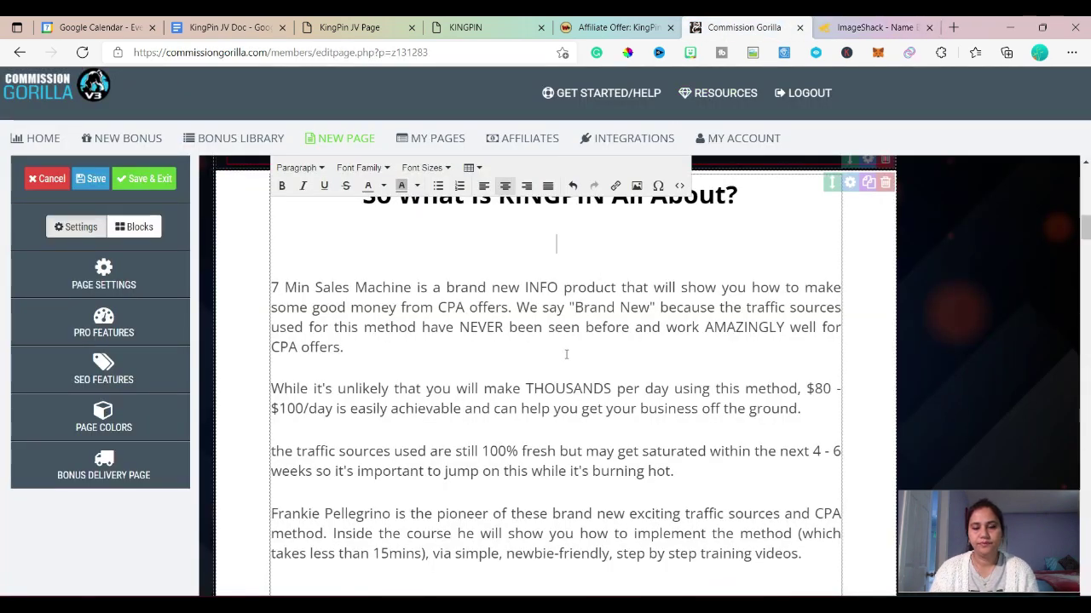
scroll(569, 269, up, 1)
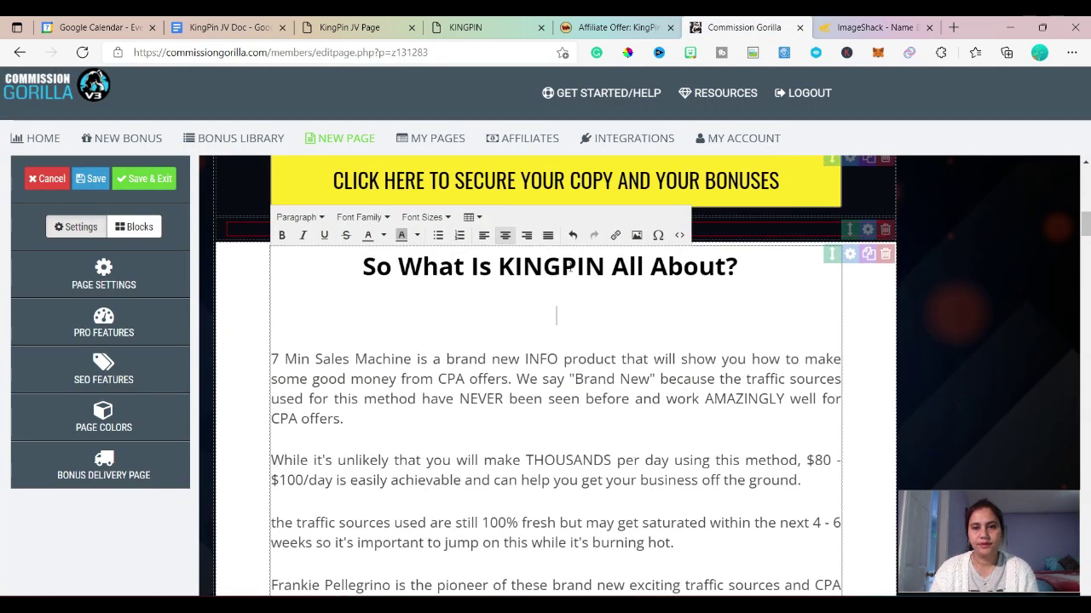
click(636, 236)
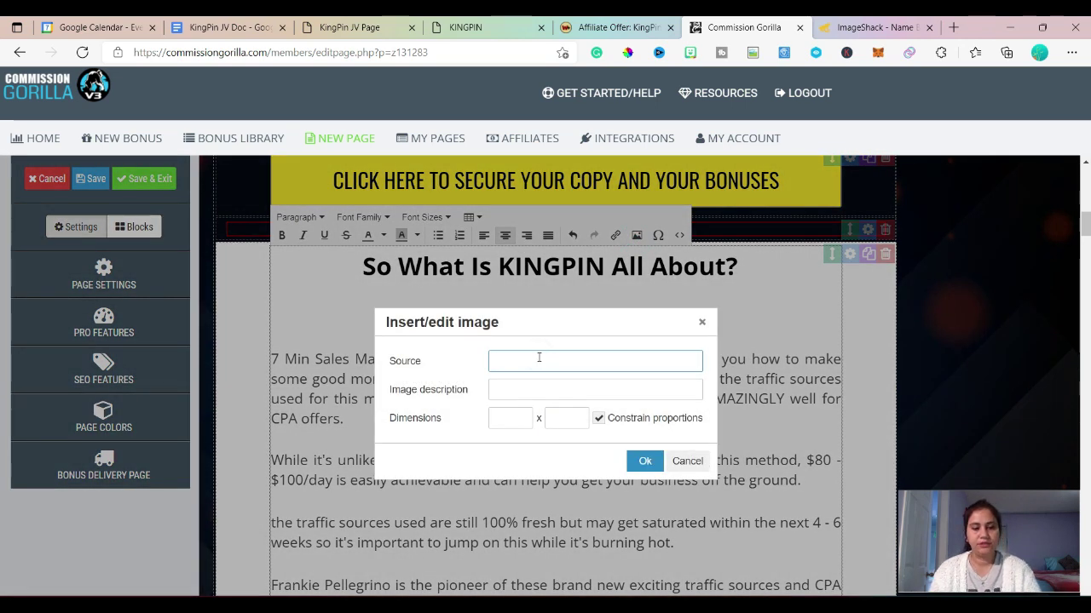
text(https://imagizer.imageshack.com/v2/800x600q90/922/5G73lh.png)
click(642, 462)
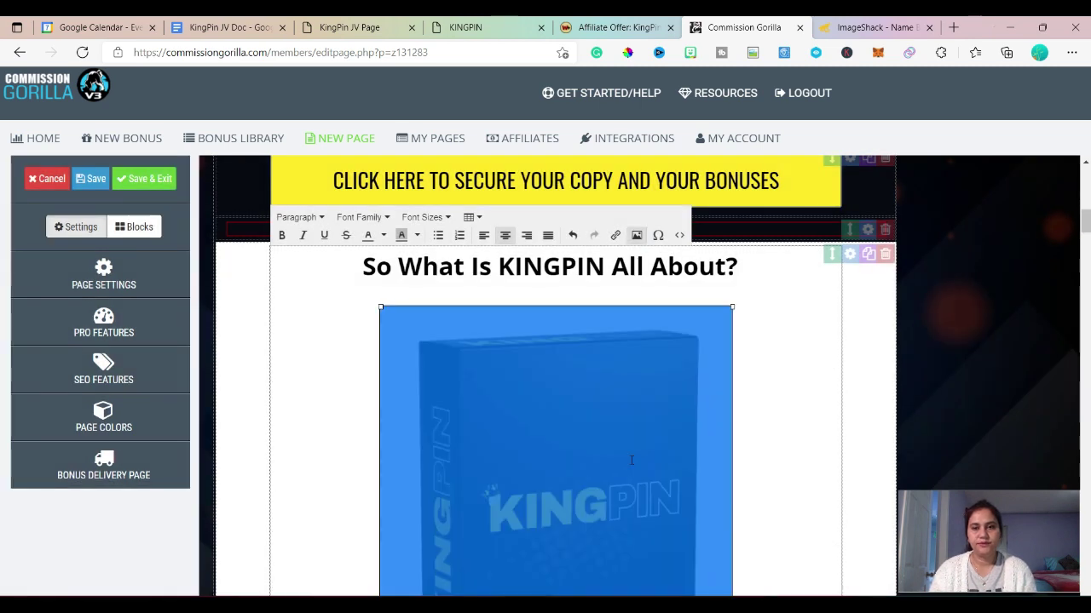
Shrink the inserted KINGPIN box image proportionally to about two thirds of its width.
scroll(631, 460, down, 3)
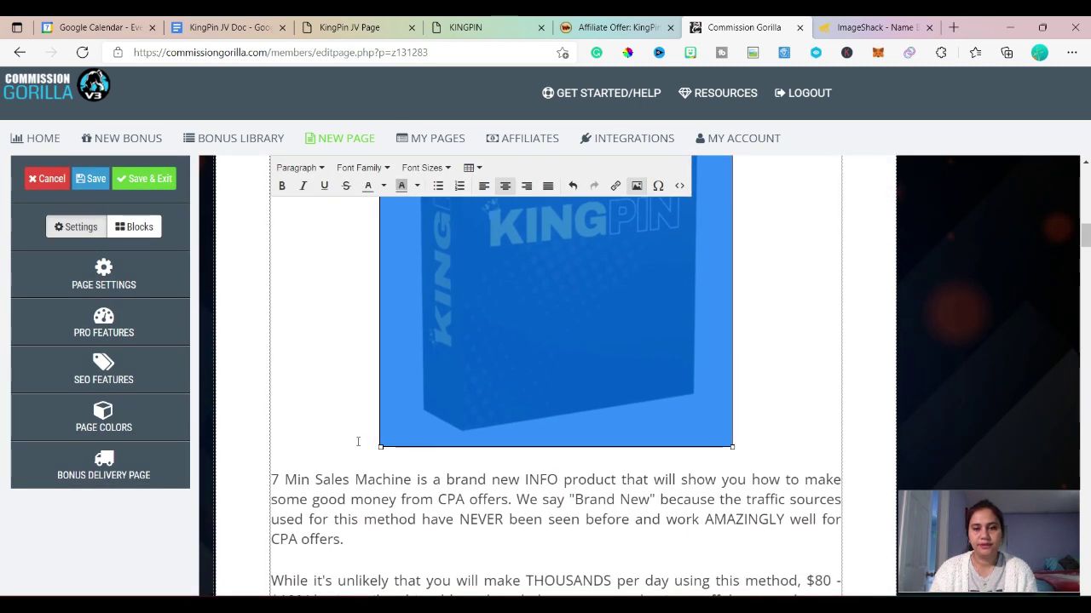
drag(380, 447, 451, 375)
scroll(752, 344, up, 2)
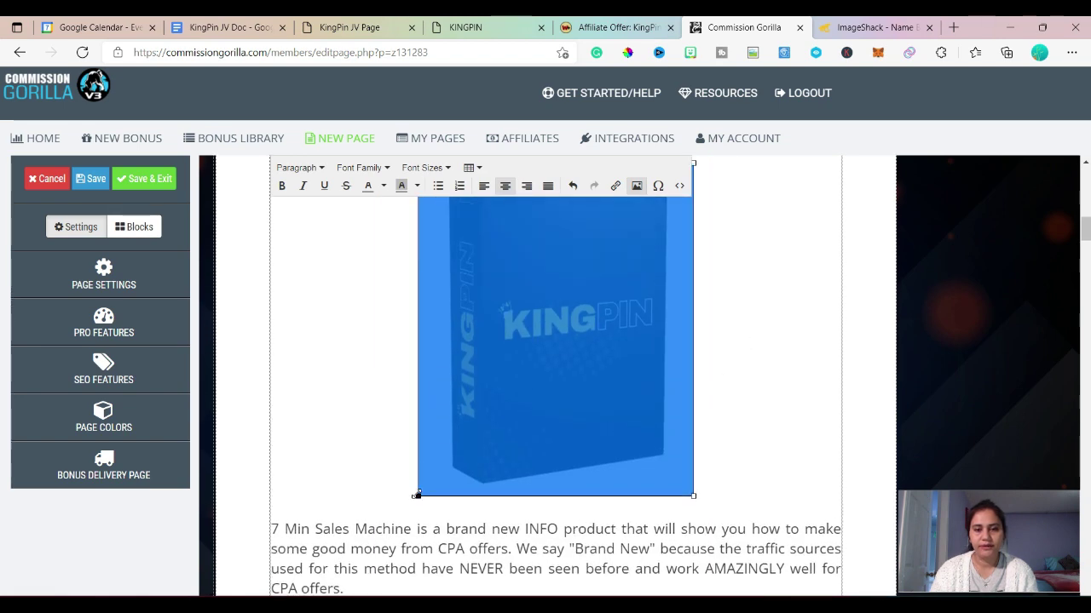
drag(416, 495, 464, 447)
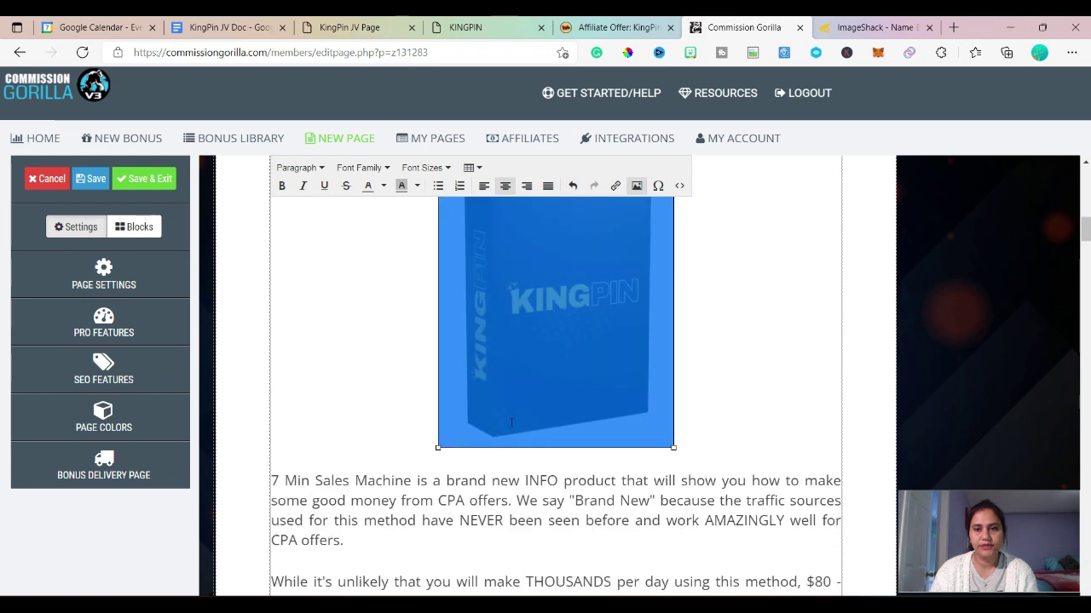
click(798, 381)
scroll(750, 397, up, 3)
scroll(748, 399, down, 2)
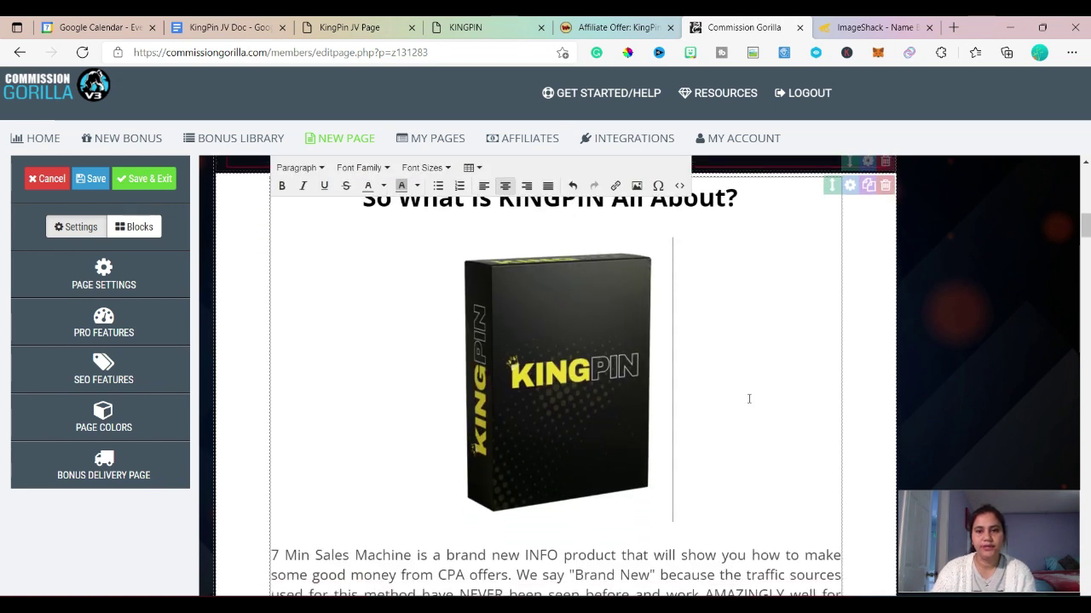
Delete the old 7 Min Sales Machine description paragraphs below the box image and left-align the empty line.
scroll(747, 398, down, 4)
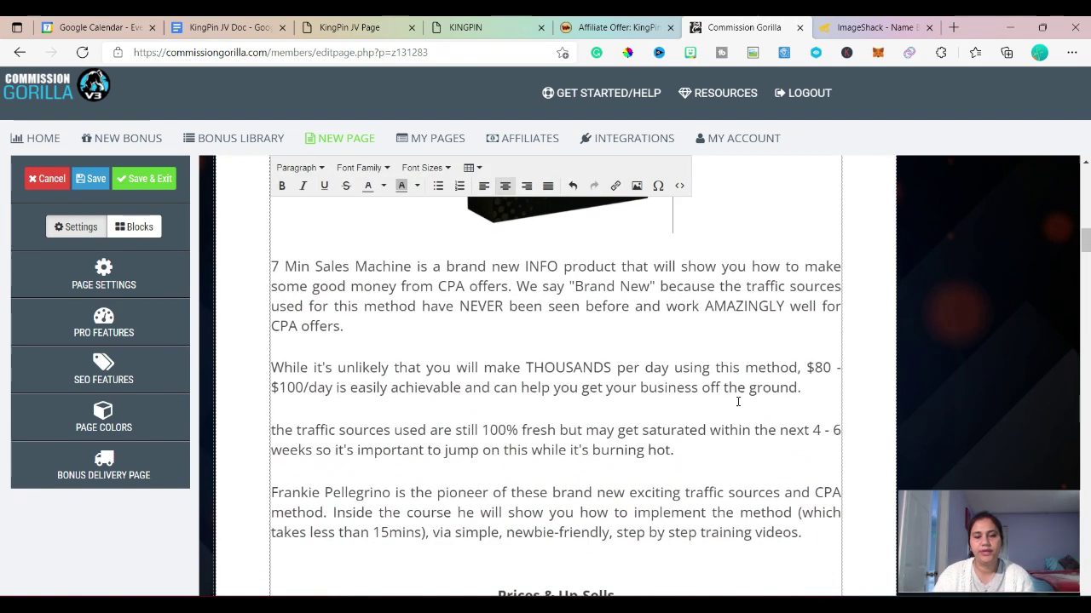
drag(274, 271, 678, 555)
key(Delete)
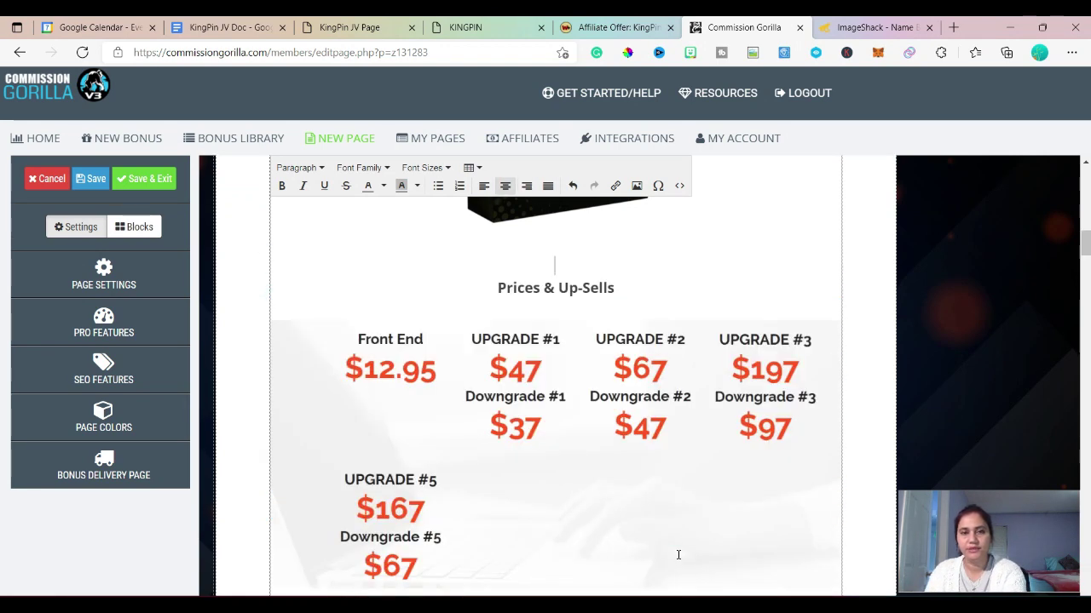
click(484, 187)
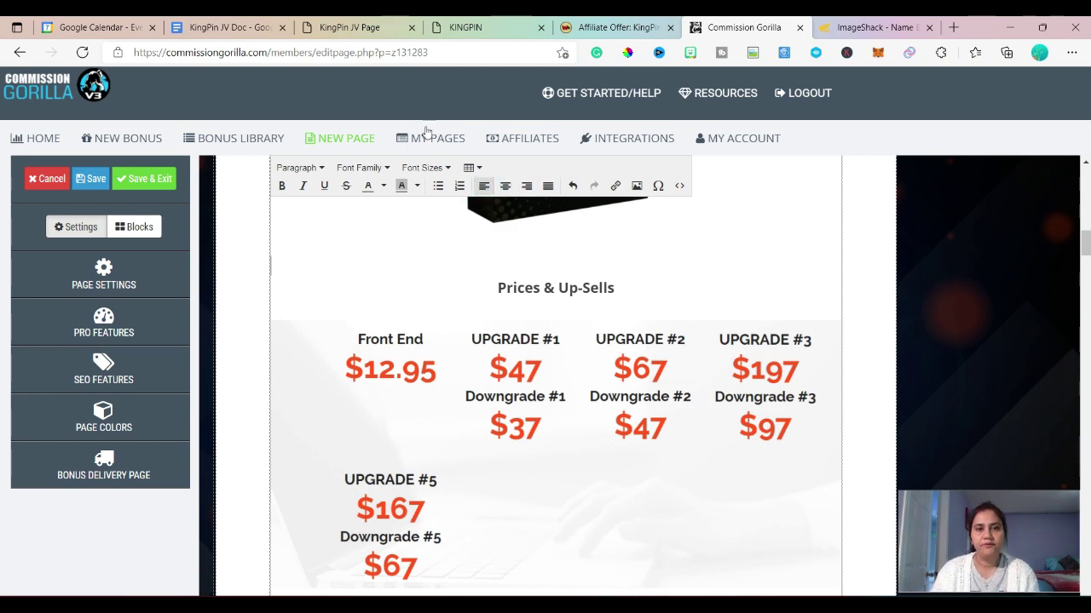
In the KingPin JV Doc in Google Docs, copy the three paragraphs under "What is KingPin About?".
click(224, 31)
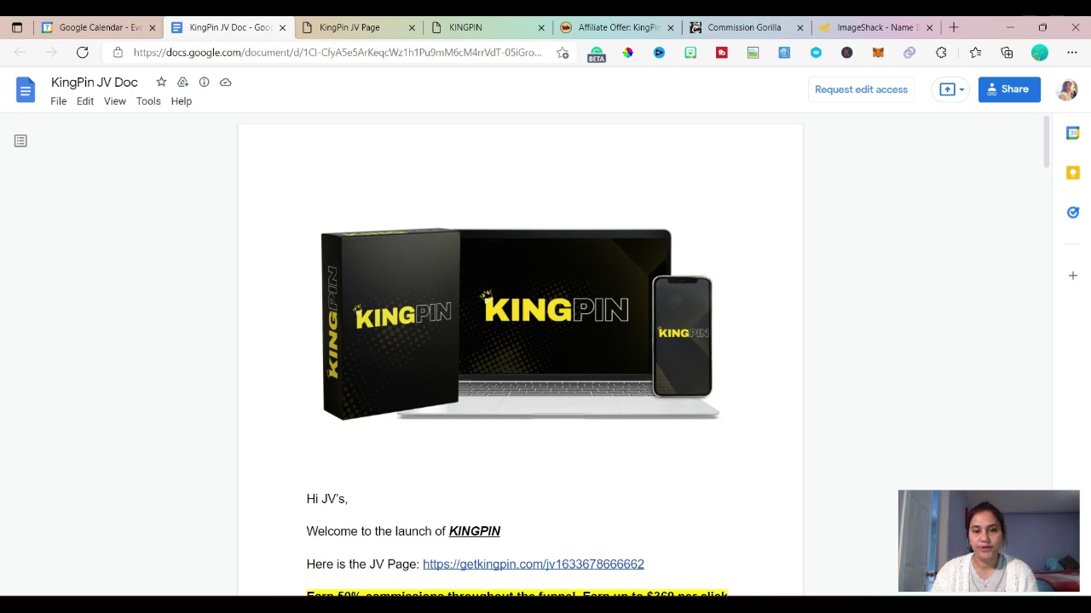
scroll(503, 344, down, 1)
scroll(503, 343, down, 5)
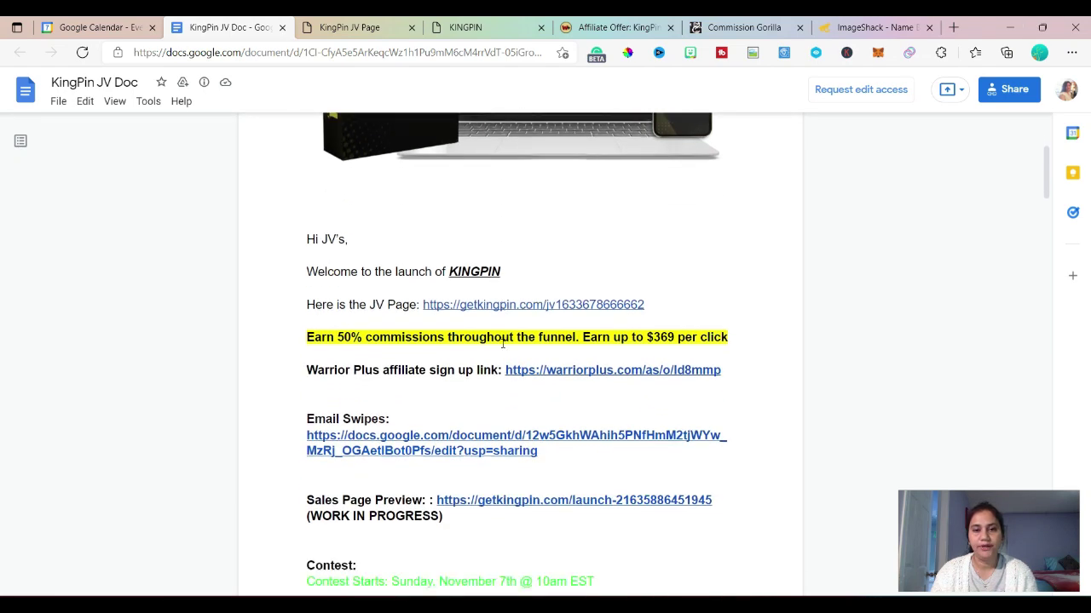
scroll(503, 344, up, 2)
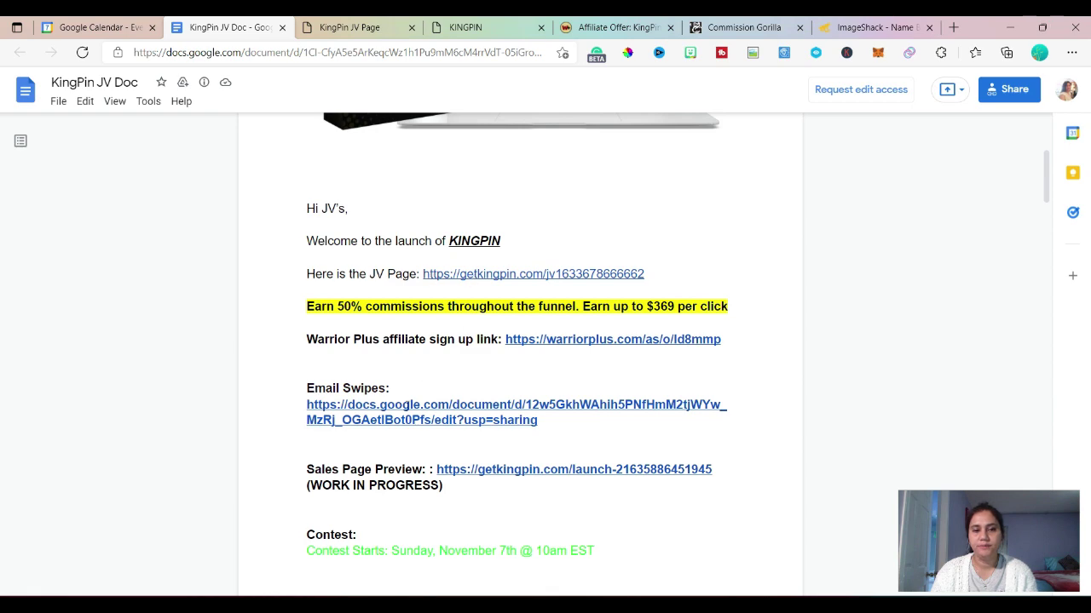
scroll(403, 409, down, 10)
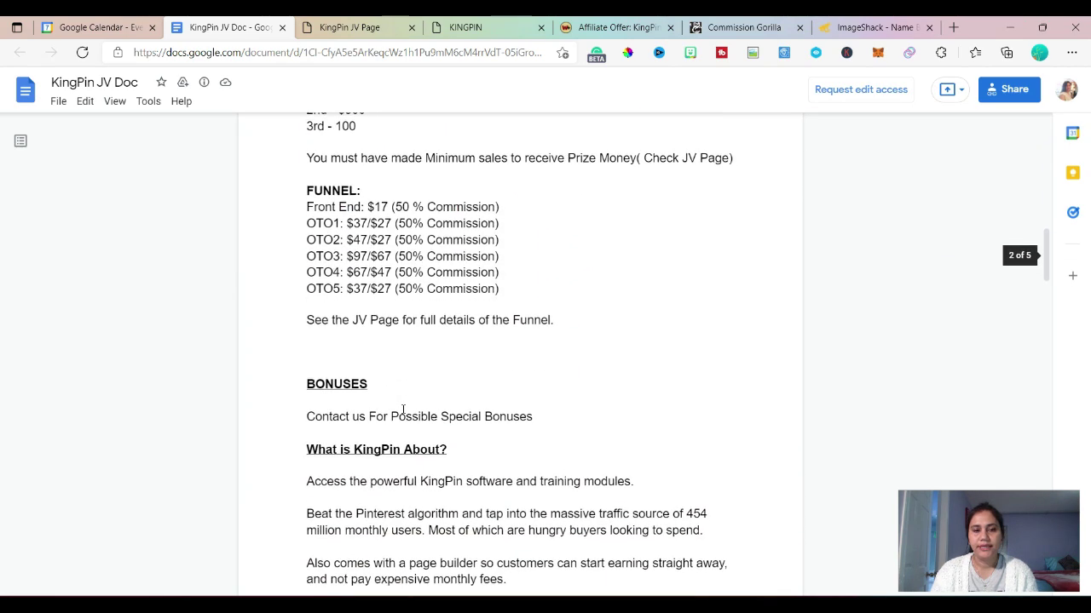
scroll(403, 409, down, 2)
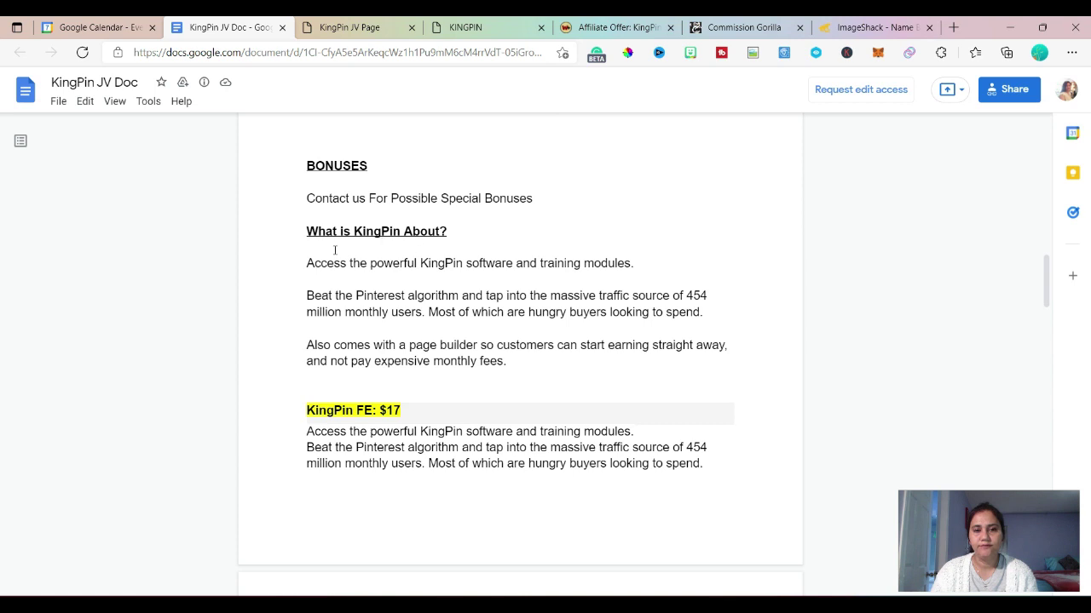
drag(307, 263, 504, 375)
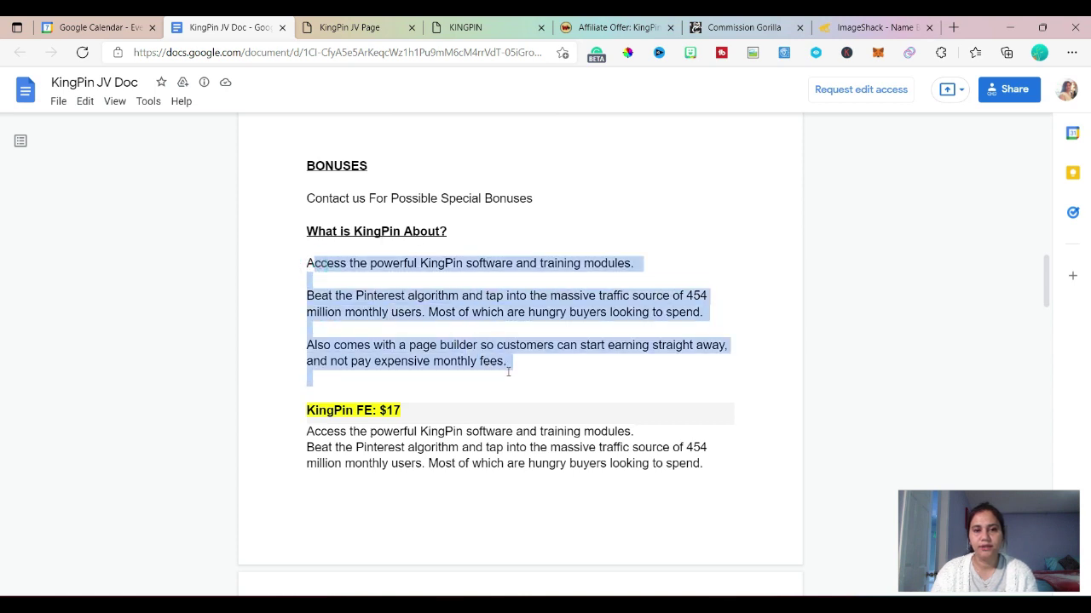
click(502, 382)
drag(305, 262, 516, 375)
key(ctrl+c)
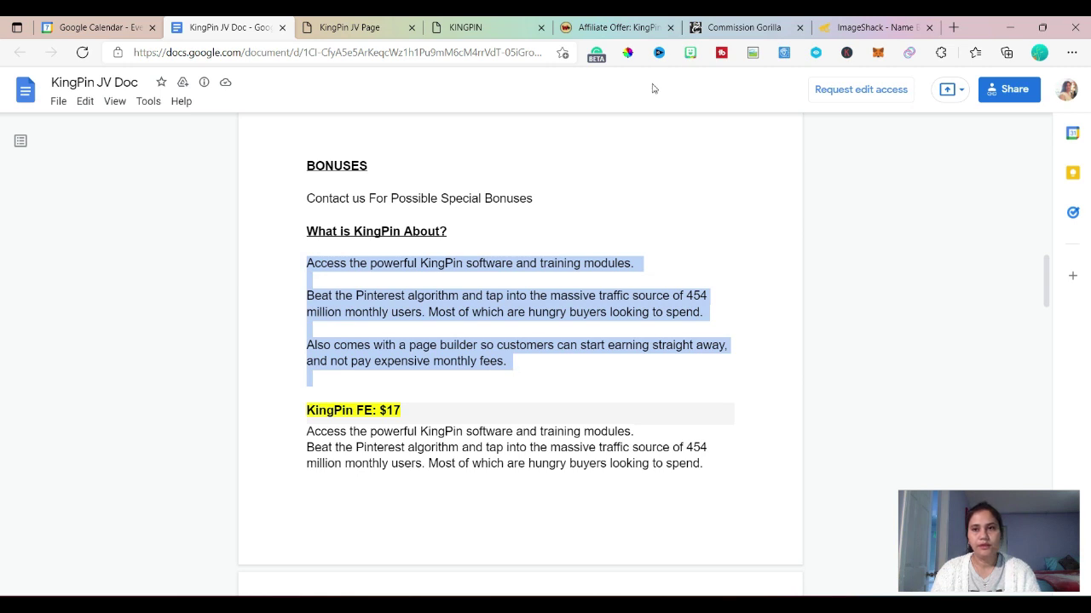
Back in Commission Gorilla, paste the KingPin description into the empty line above "Prices & Up-Sells".
click(737, 28)
scroll(556, 287, up, 1)
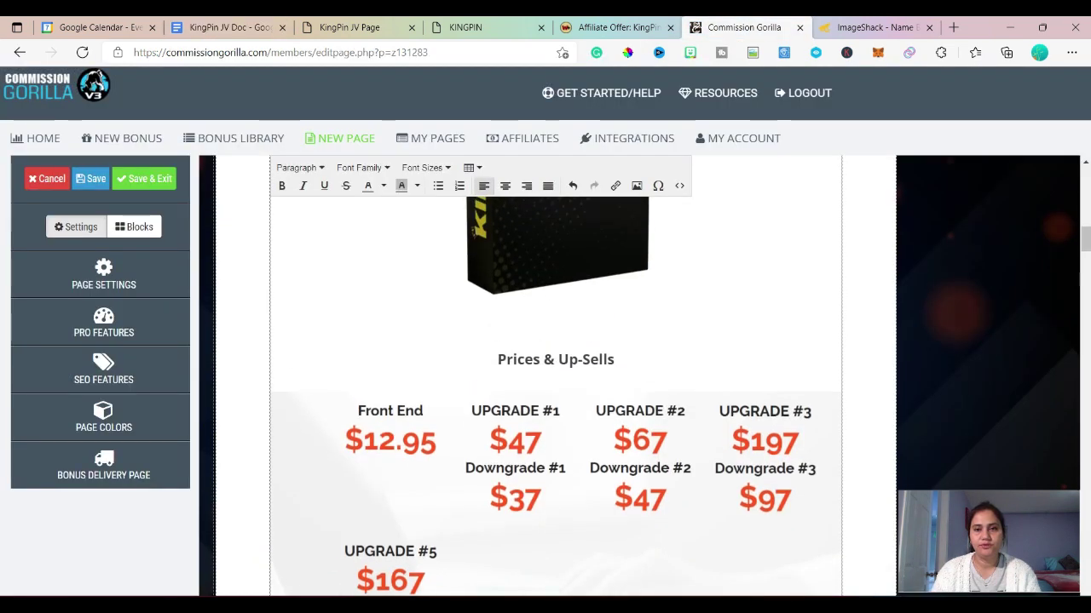
key(ctrl+v)
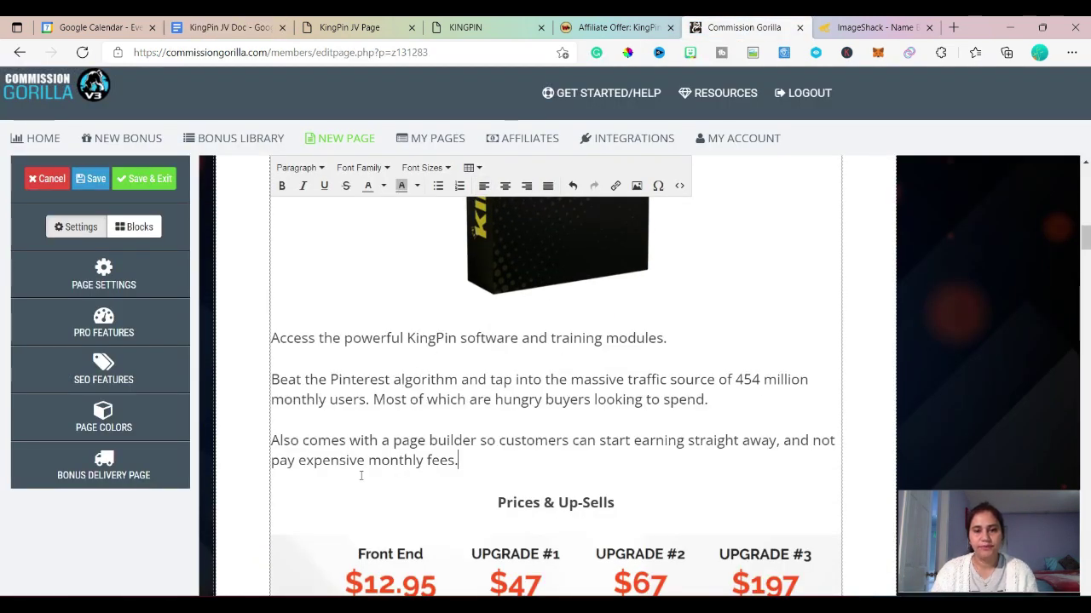
Delete the old pricing table image below the "Prices & Up-Sells" heading.
scroll(360, 476, down, 3)
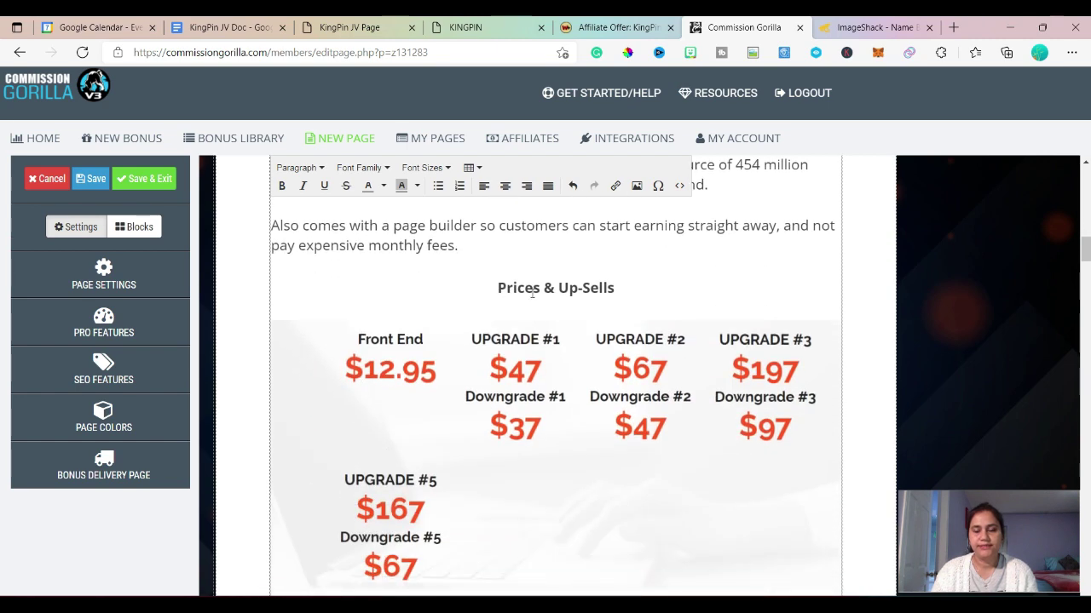
scroll(484, 407, down, 1)
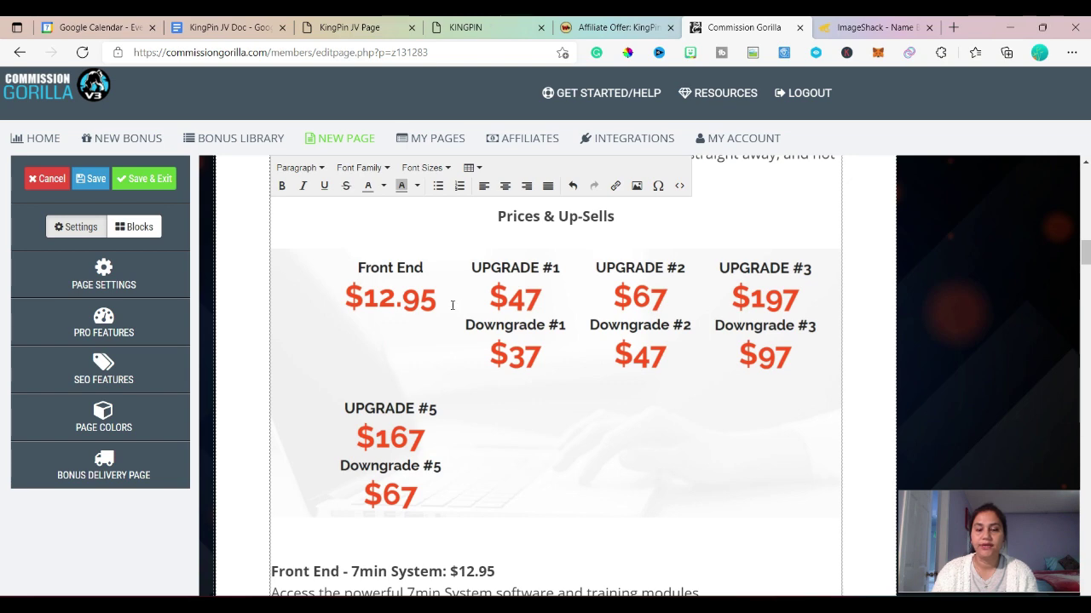
click(600, 329)
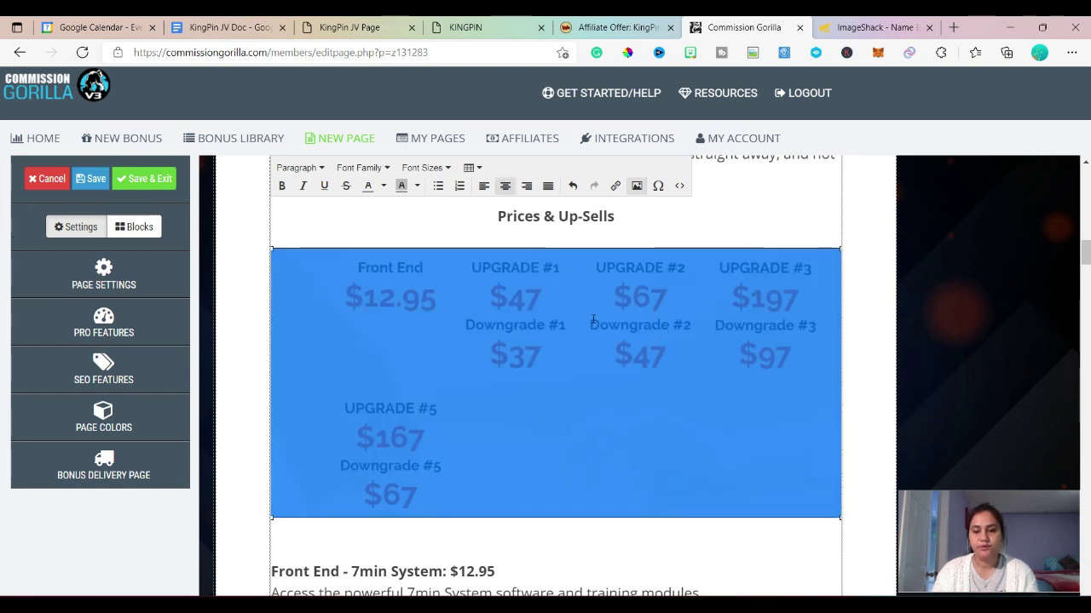
key(Delete)
scroll(593, 320, down, 2)
scroll(511, 323, up, 1)
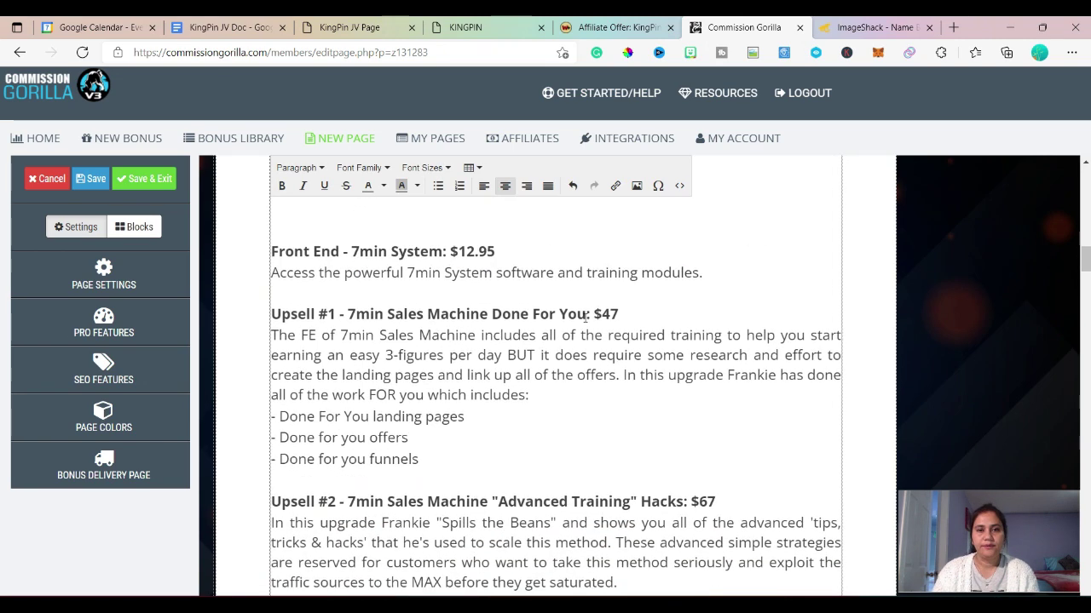
Delete the old 7min front-end and Upsell #1 to #4 pricing descriptions below the "Prices & Up-Sells" heading.
drag(322, 317, 397, 493)
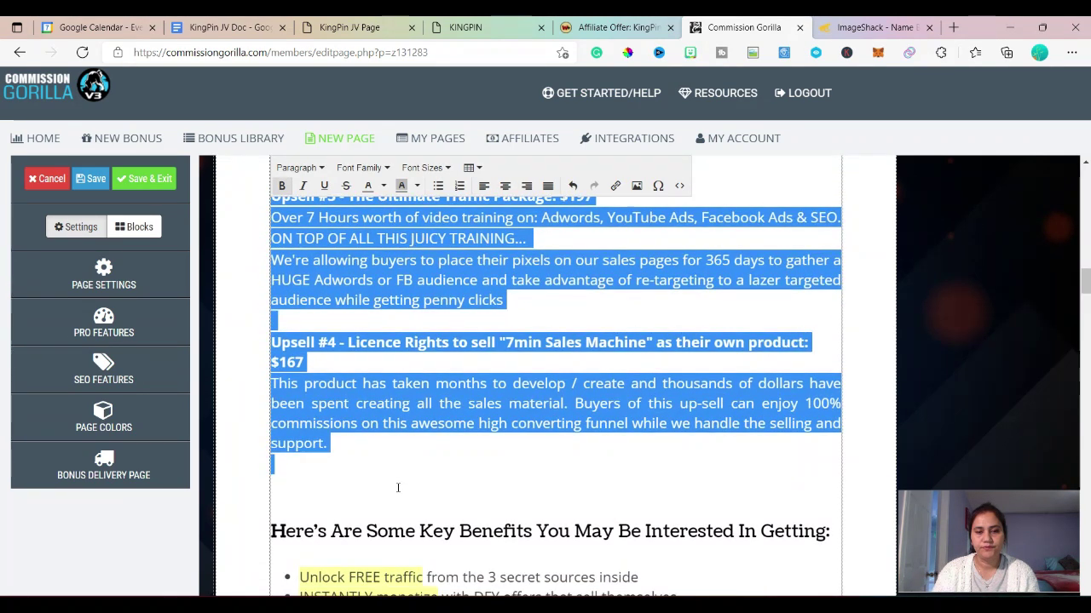
scroll(397, 492, down, 10)
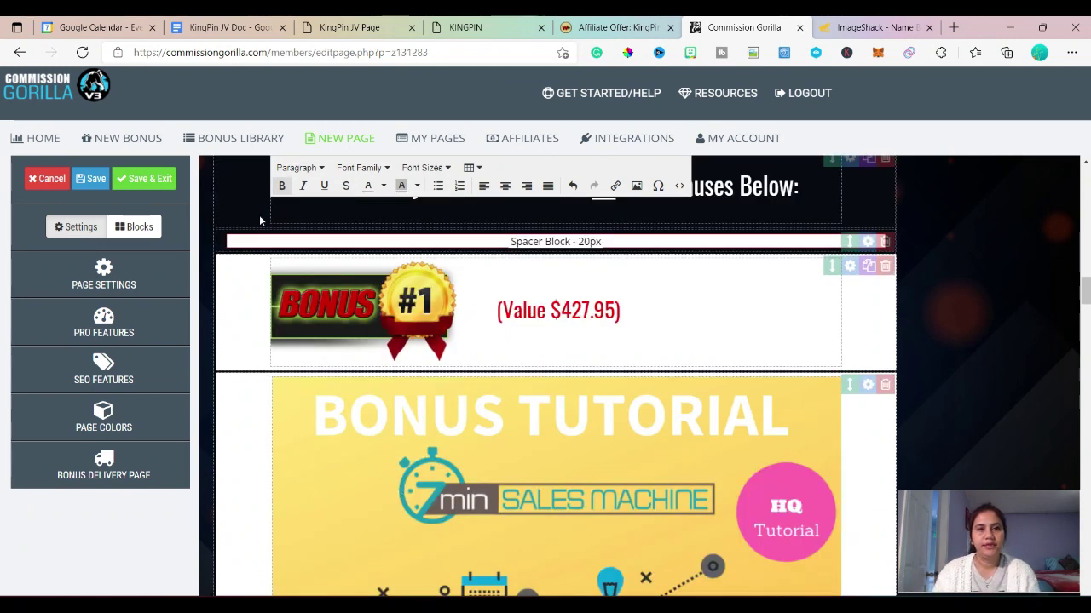
In the KingPin JV Doc in Google Docs, copy the pricing text from "KingPin FE: $17" through the end of Upgrade 6.
click(241, 30)
click(620, 232)
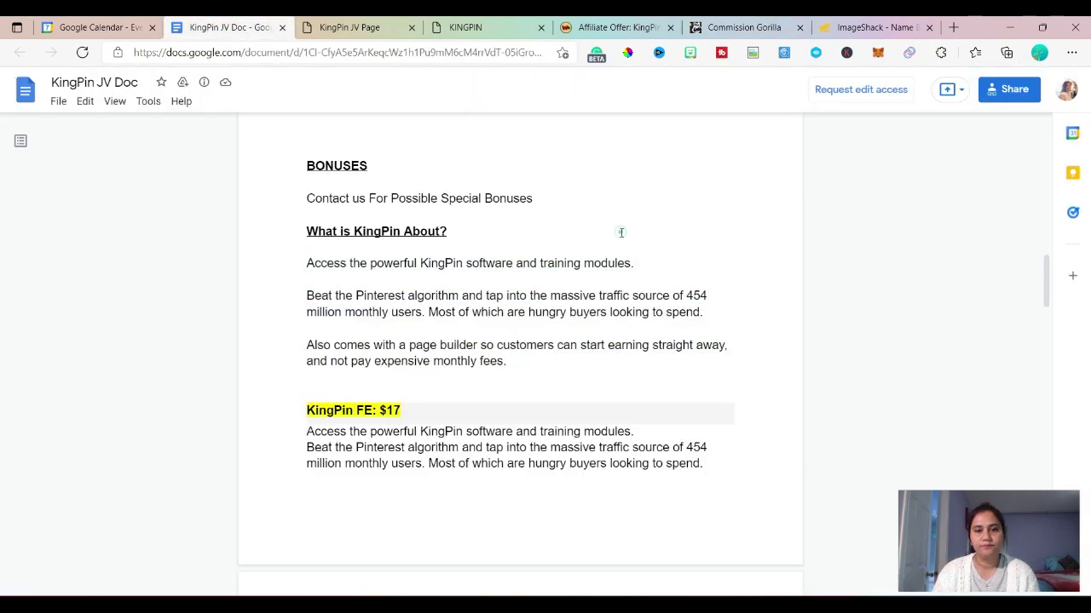
scroll(572, 383, down, 3)
drag(307, 265, 361, 505)
scroll(353, 499, down, 3)
scroll(356, 502, down, 5)
scroll(388, 473, down, 2)
drag(388, 471, 453, 492)
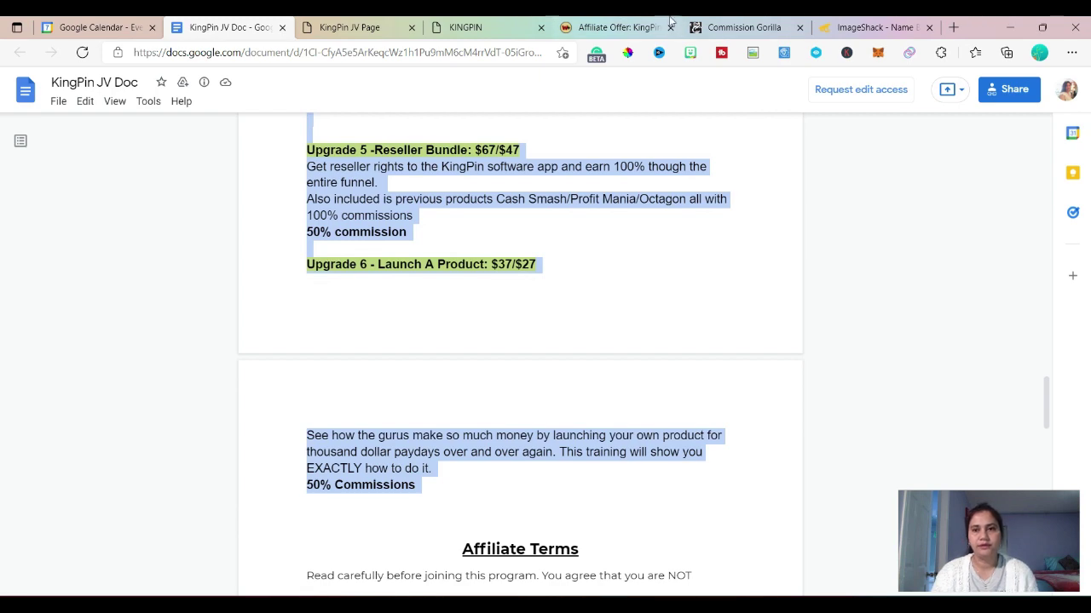
Back in Commission Gorilla, paste the pricing text below "Prices & Up-Sells", close up the empty lines above it and left-align its first line.
click(744, 28)
scroll(536, 388, up, 6)
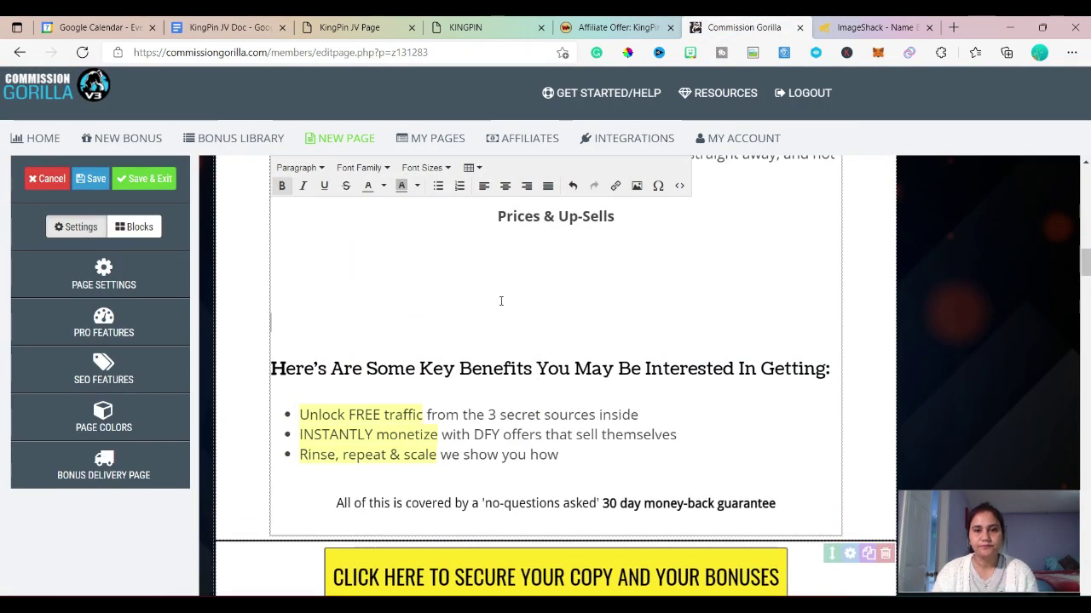
key(ctrl+v)
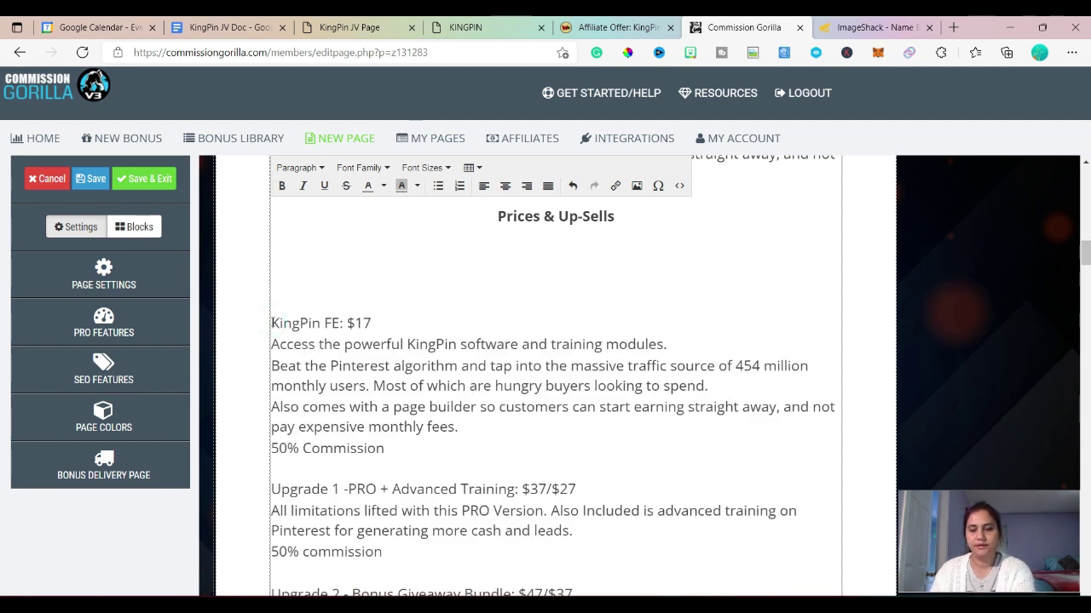
key(BackSpace)
key(BackSpace)
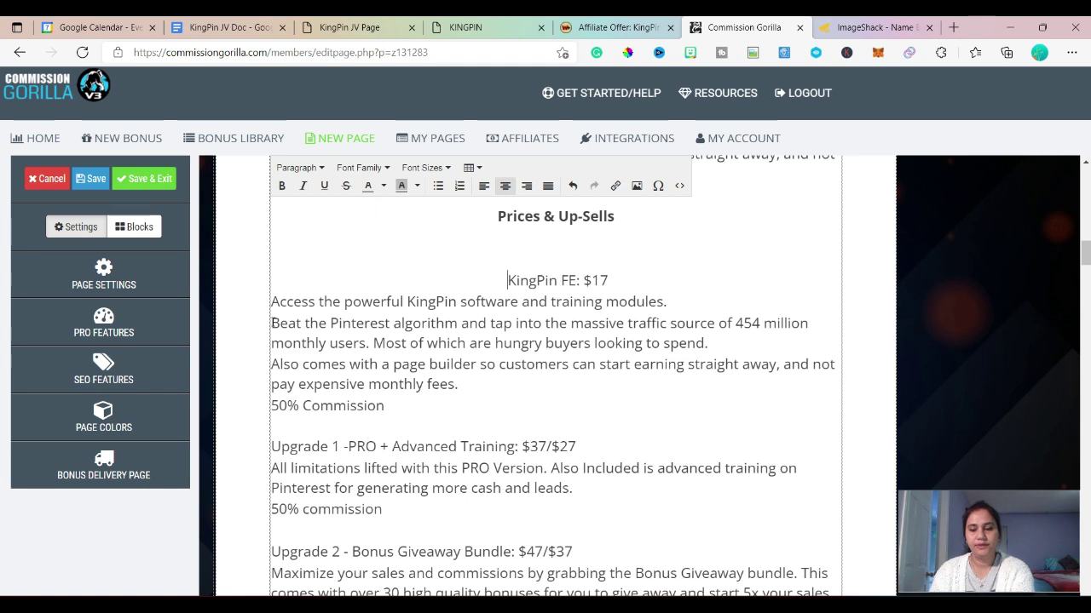
click(483, 185)
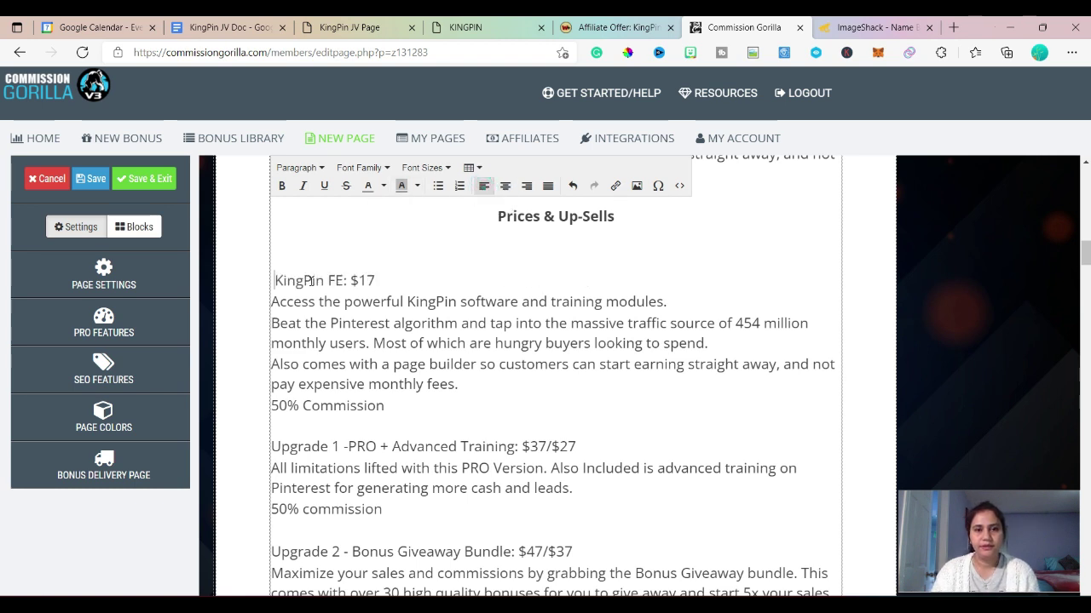
Bold the "KingPin FE: $17" heading, add an empty line below it and delete that section's "50% Commission" line.
drag(381, 281, 286, 281)
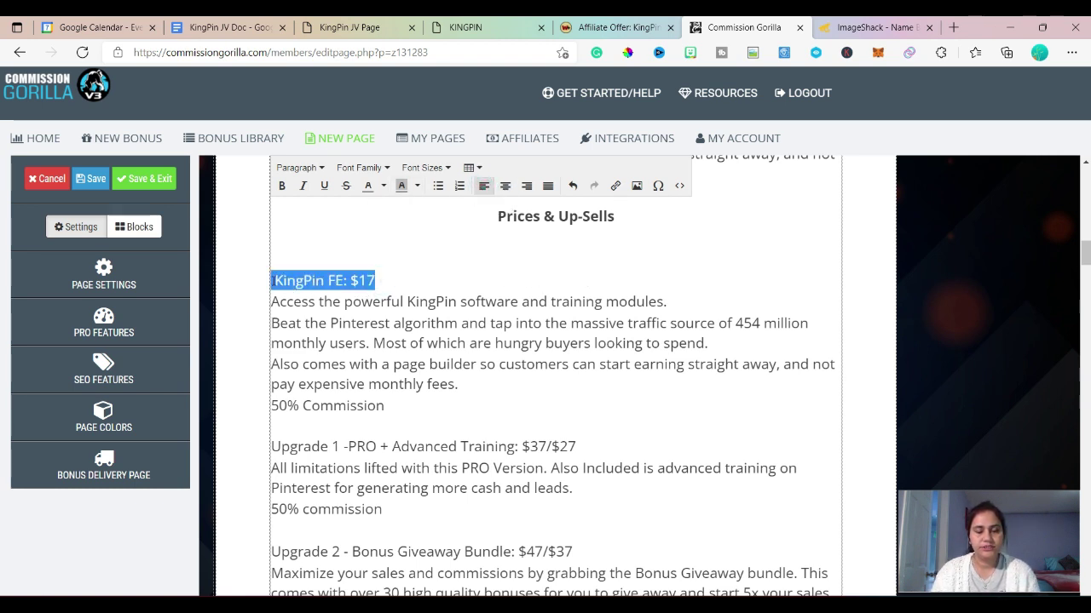
key(ctrl+b)
click(395, 281)
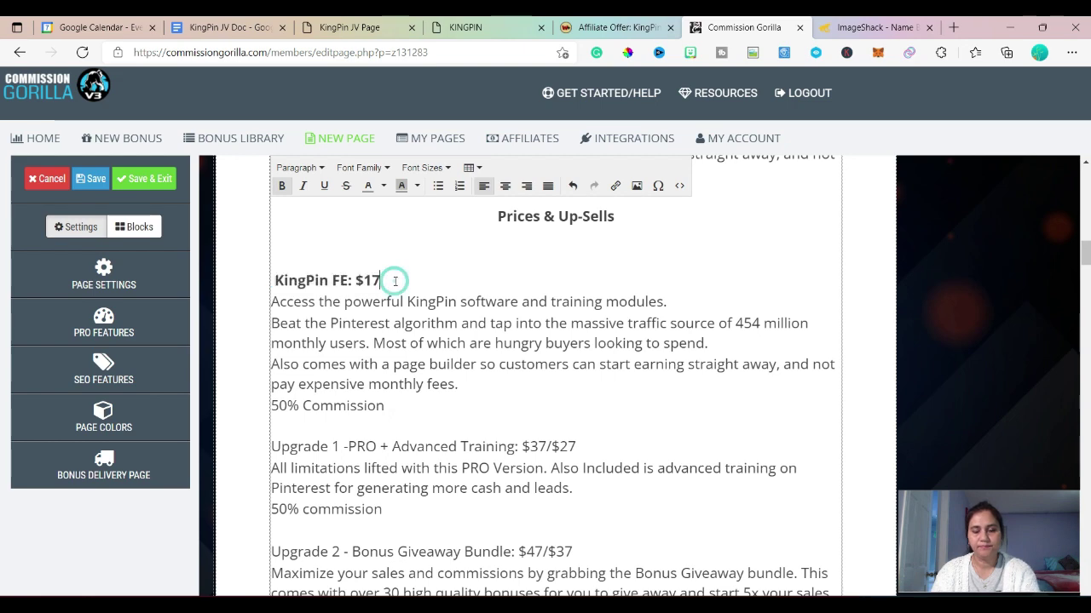
key(Return)
drag(384, 427, 270, 427)
key(BackSpace)
Bold the "Upgrade 1 -PRO + Advanced Training: $37/$27" heading and format the other upgrade headings the same way, each followed by an empty line.
scroll(272, 426, down, 1)
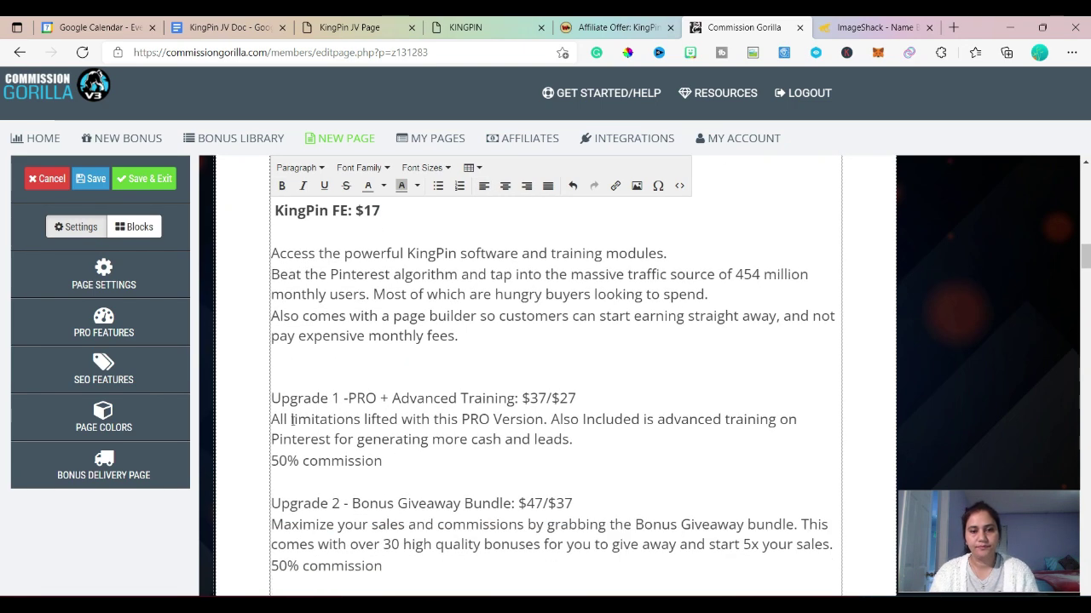
drag(273, 396, 575, 392)
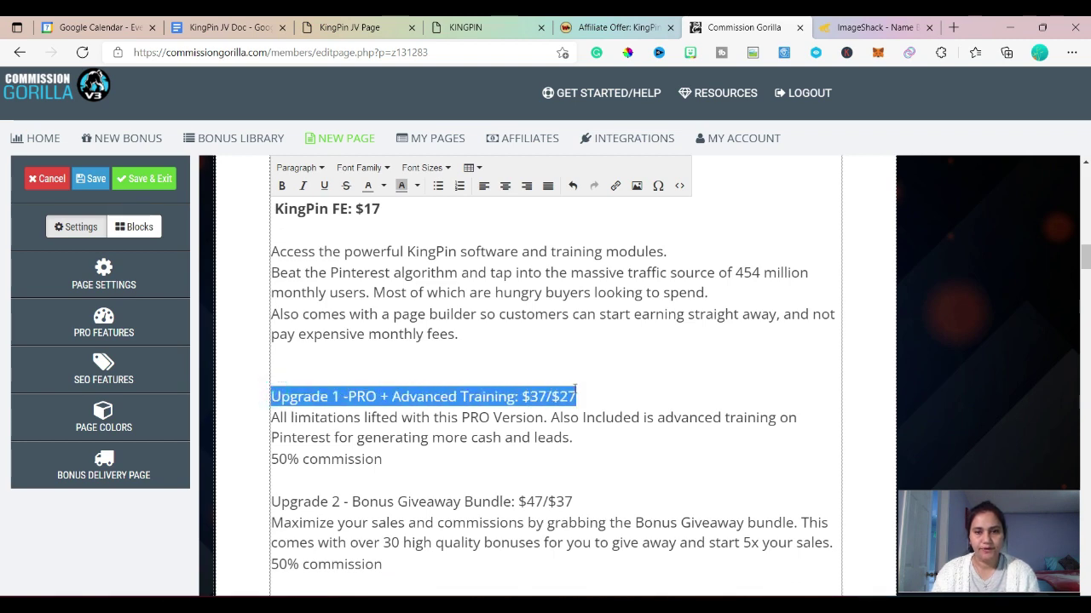
key(ctrl+b)
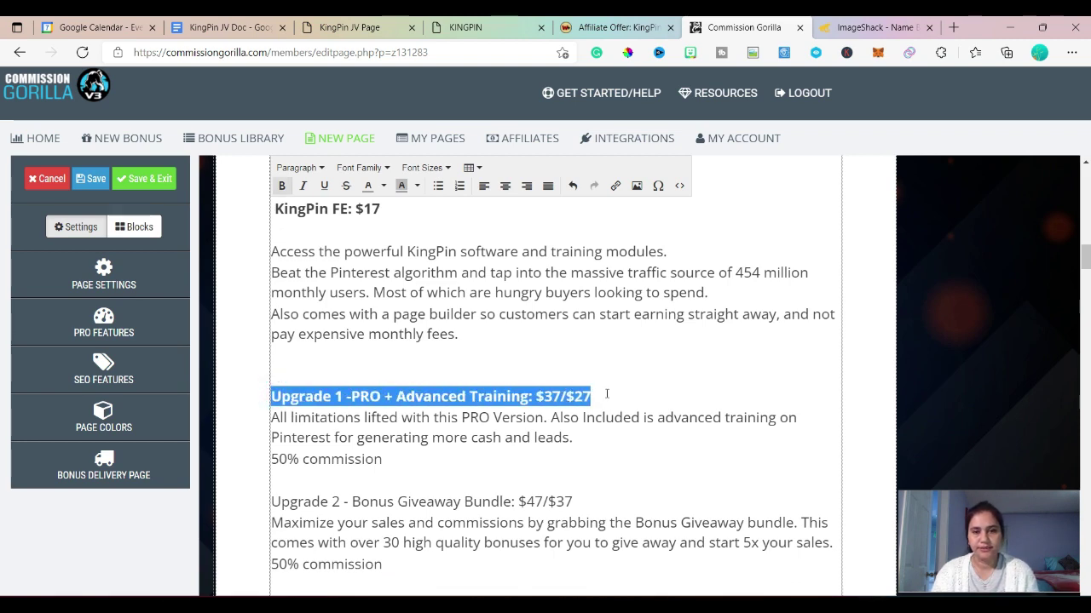
click(607, 394)
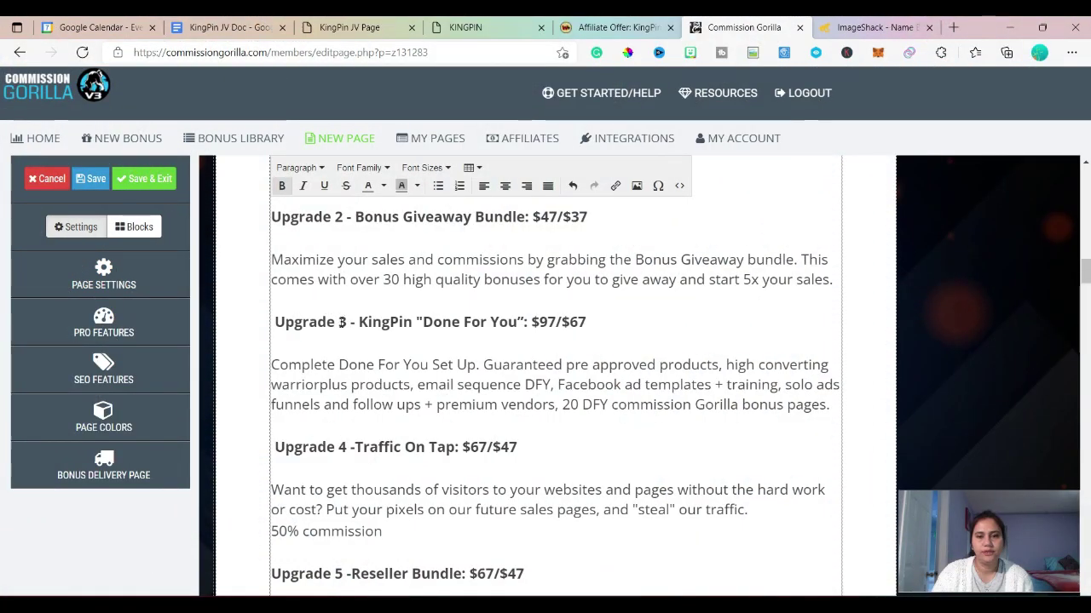
Delete the text of the three old bullets under the "Here's Are Some Key Benefits" heading.
scroll(340, 315, down, 10)
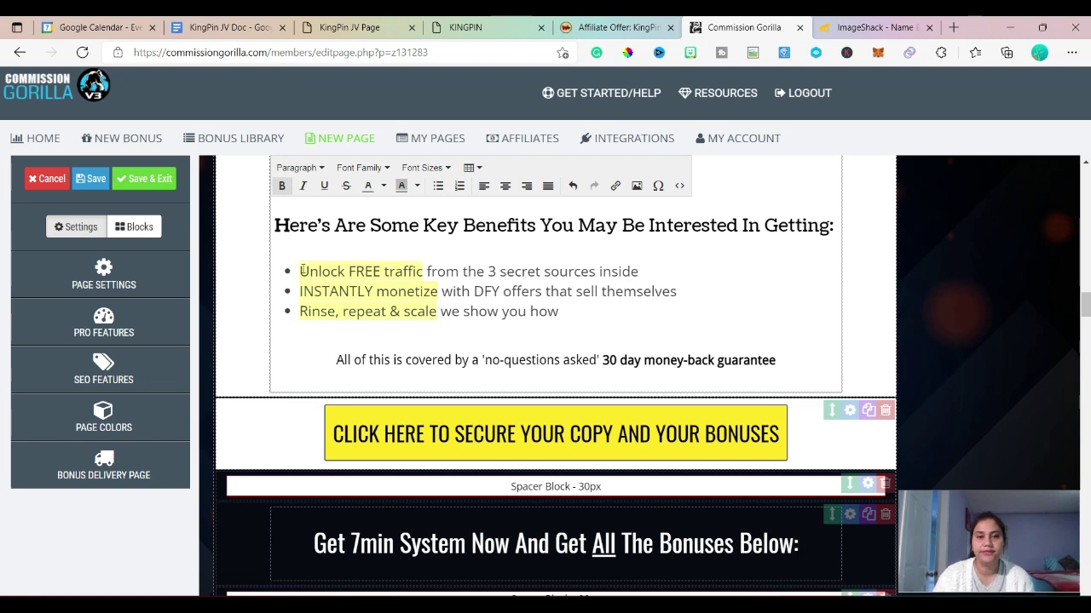
drag(301, 271, 544, 311)
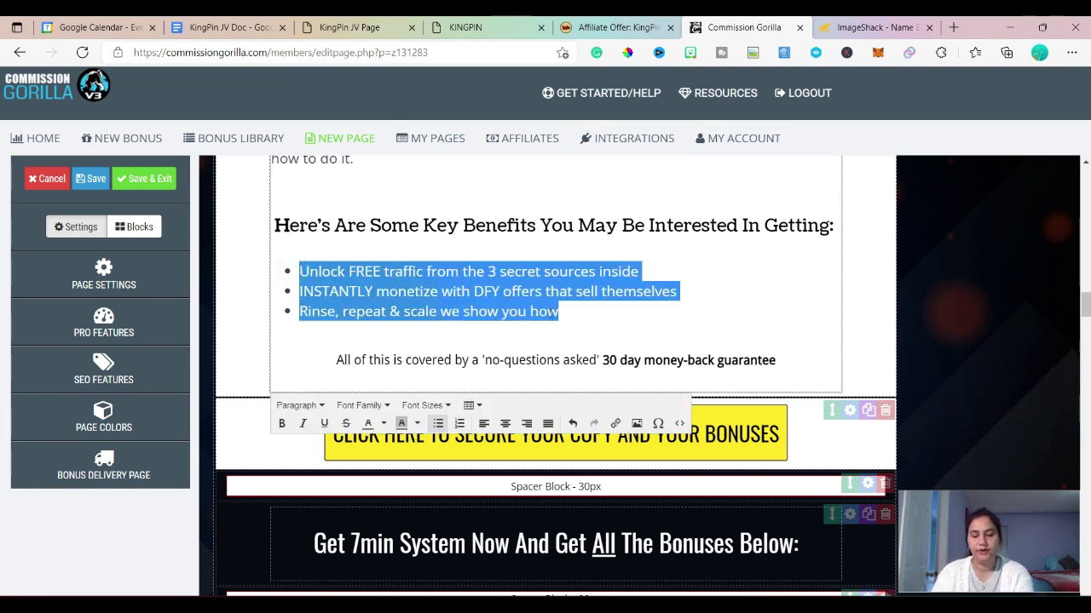
key(BackSpace)
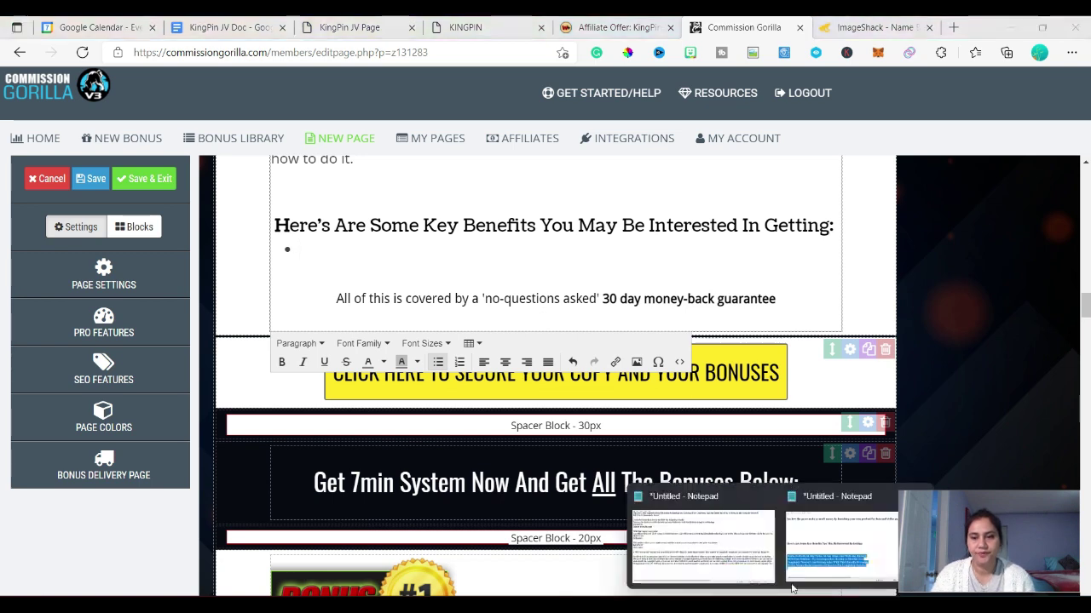
Fetch the four KingPin benefit lines from the Notepad notes and paste them into the empty bullet under the key benefits heading.
click(811, 550)
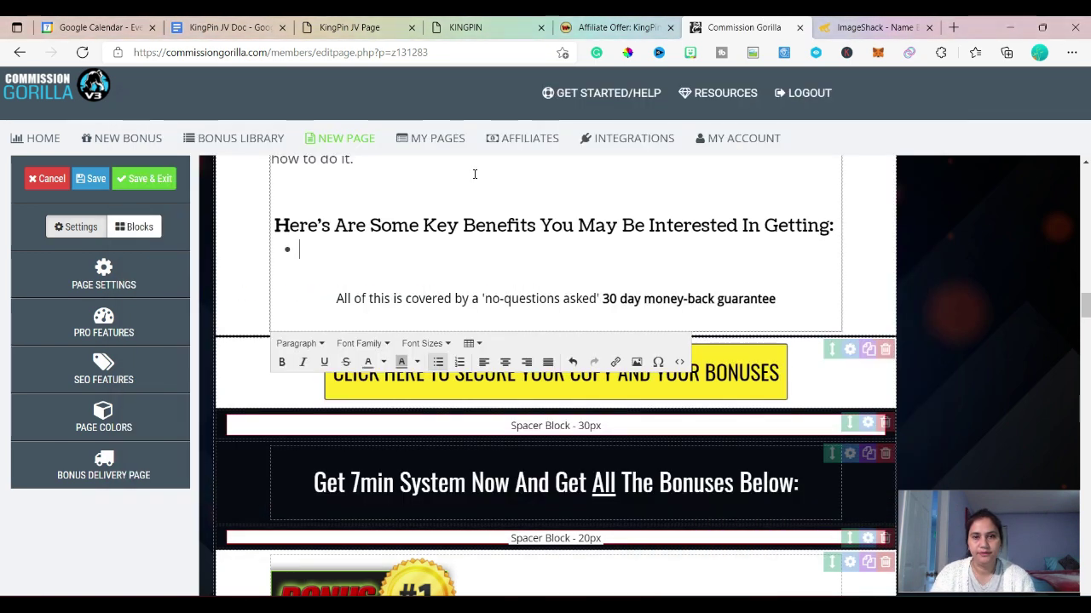
click(848, 100)
text(Works Perfectly In Any Niche, At Any Time, And With Any Business All-in-One Solution - No Autoresponder, Hosting or Monthly Fees Completely Newbie's Are Getting Sales With This Literally Overnight 30-Day Money-Back Guarantee If You Are Not Completely Satisfied)
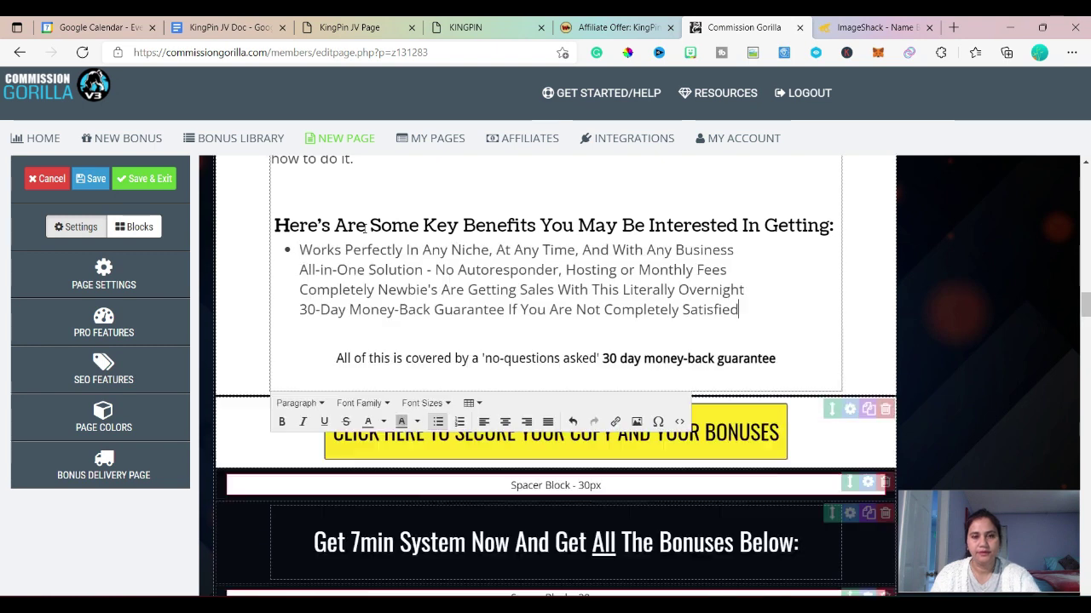
Give each of the four benefits its own bullet, add an empty line below the key benefits heading and save the page.
click(838, 227)
key(Return)
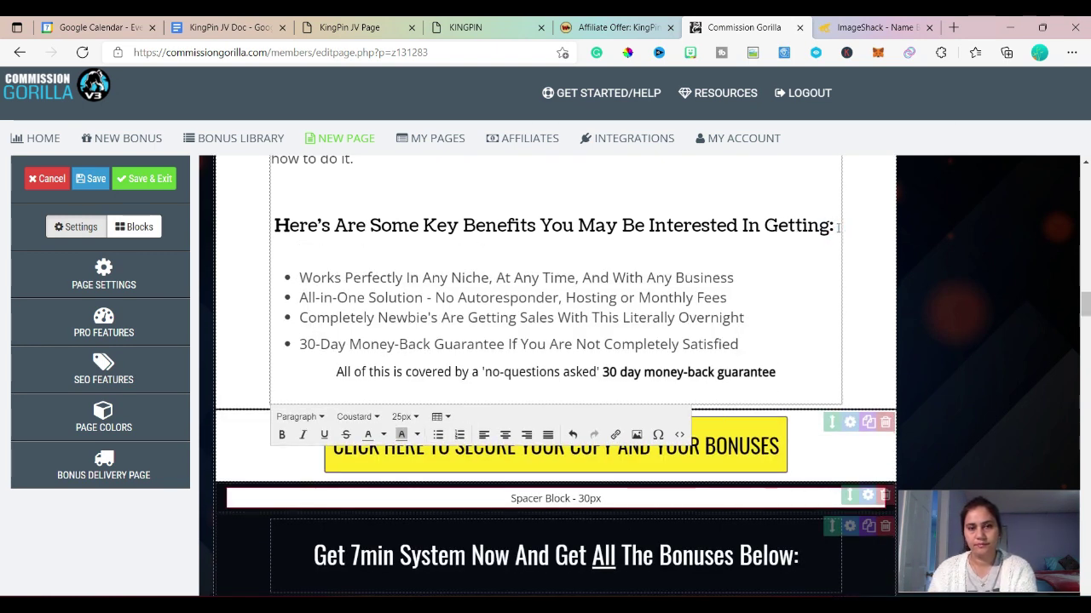
scroll(748, 291, down, 1)
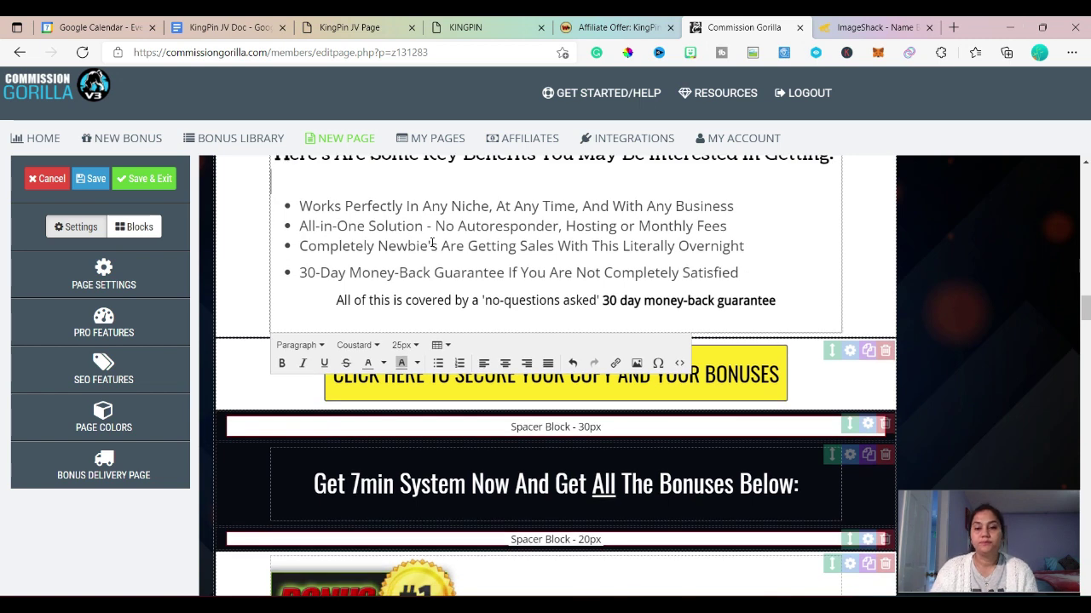
click(89, 179)
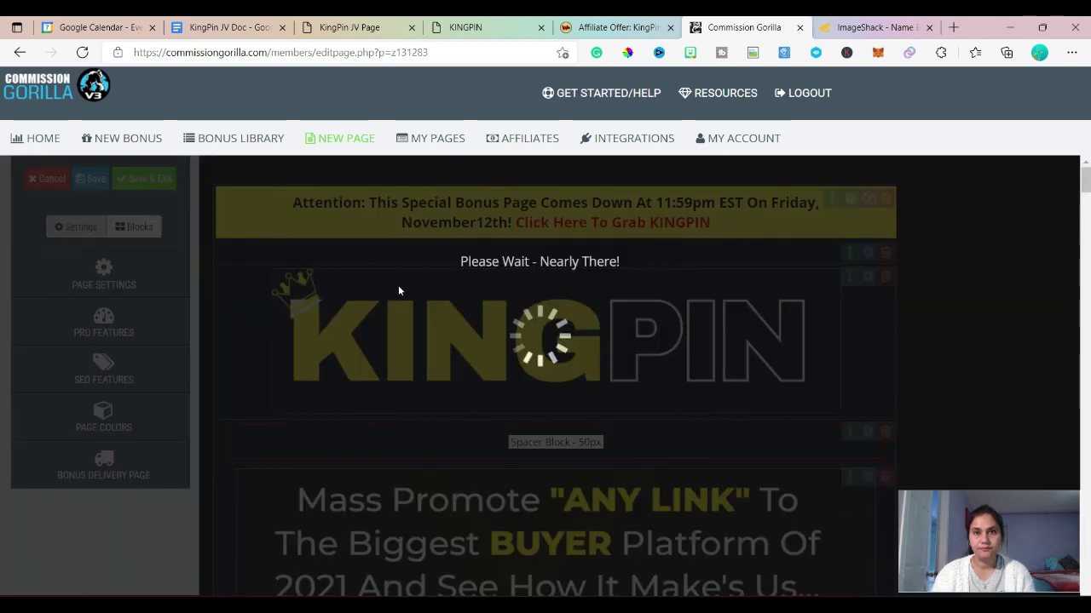
Replace "7min System" with "KINGPIN" in the "Get ... Now And Get All The Bonuses Below:" heading.
scroll(398, 286, down, 15)
scroll(398, 287, down, 20)
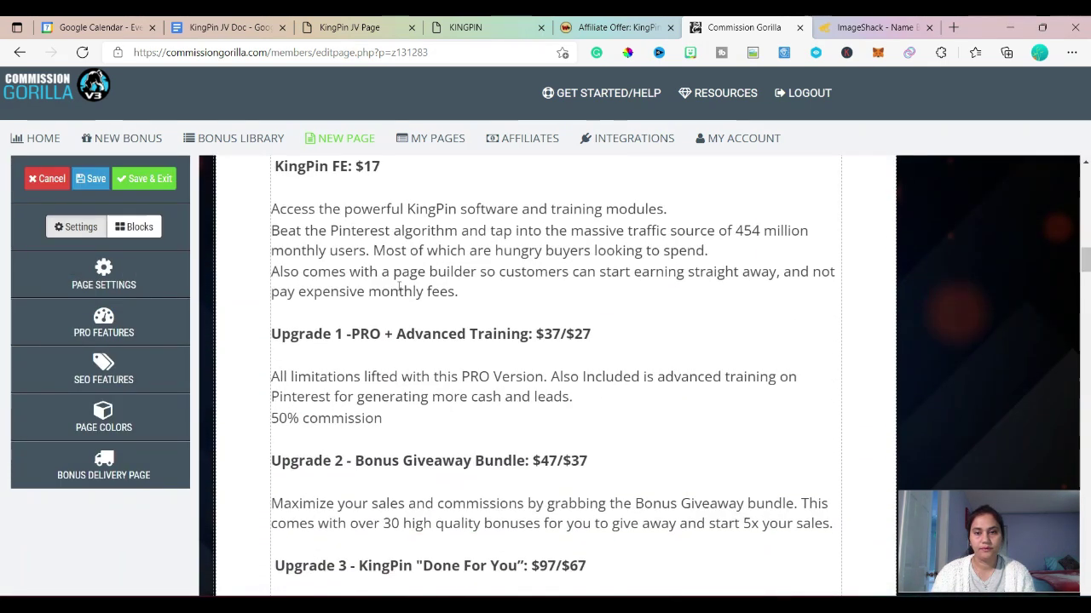
scroll(555, 375, down, 3)
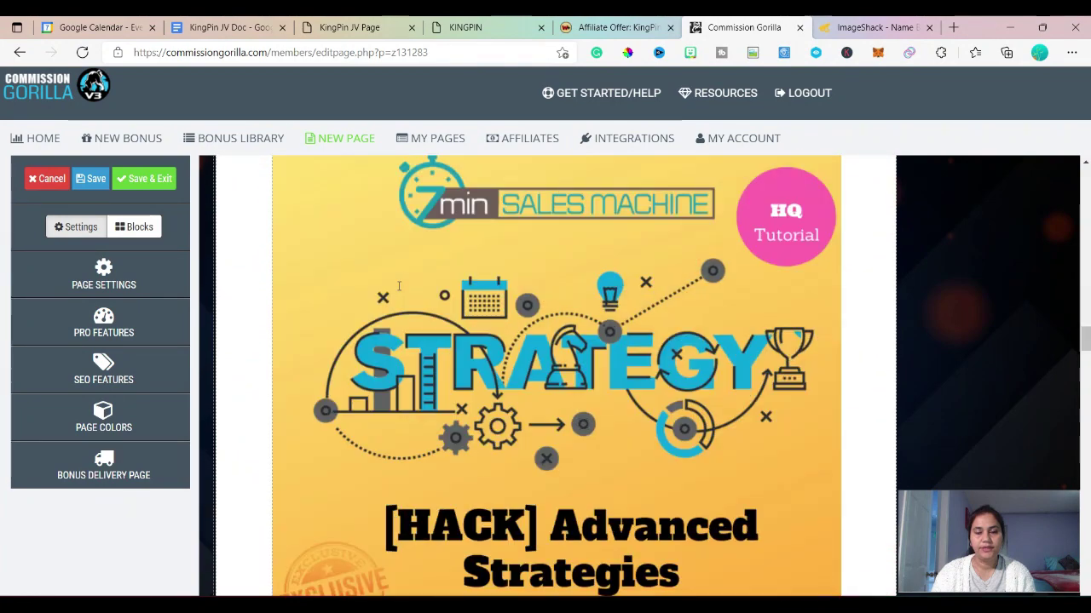
scroll(555, 376, up, 6)
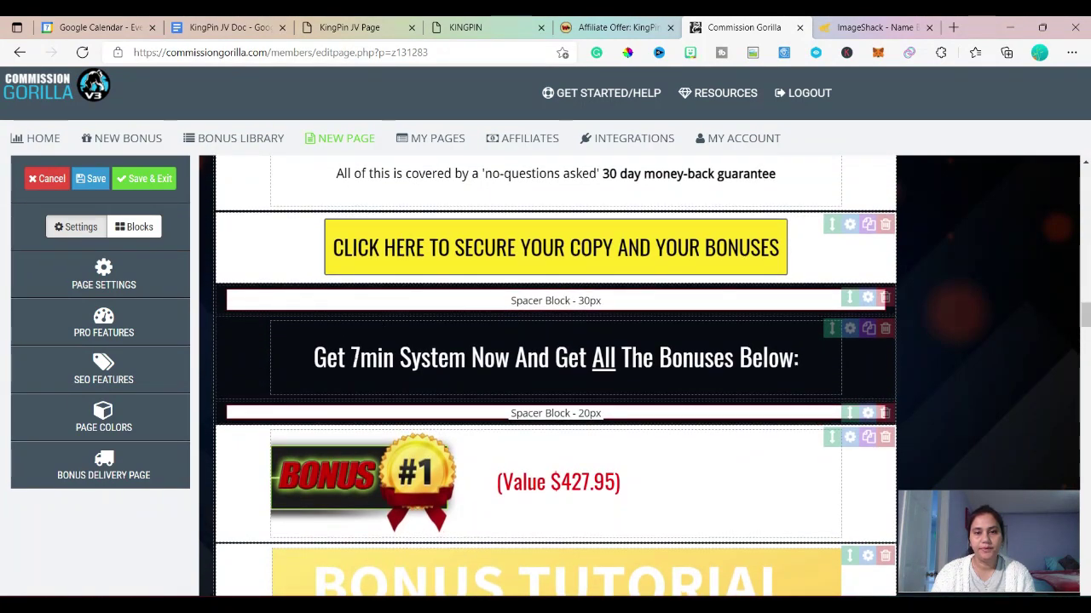
click(352, 357)
drag(351, 358, 449, 358)
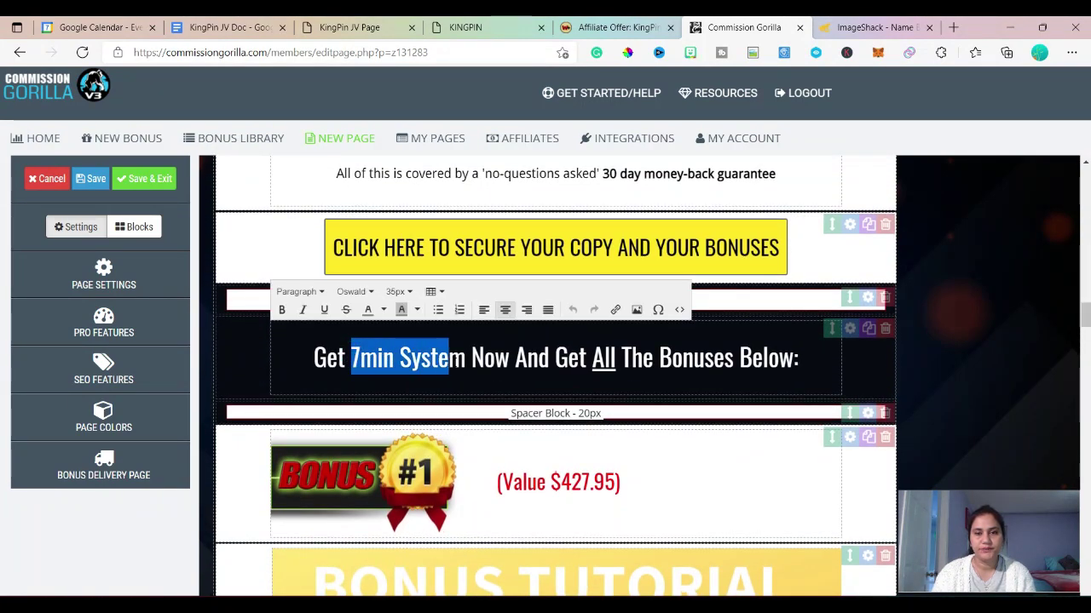
text(KING)
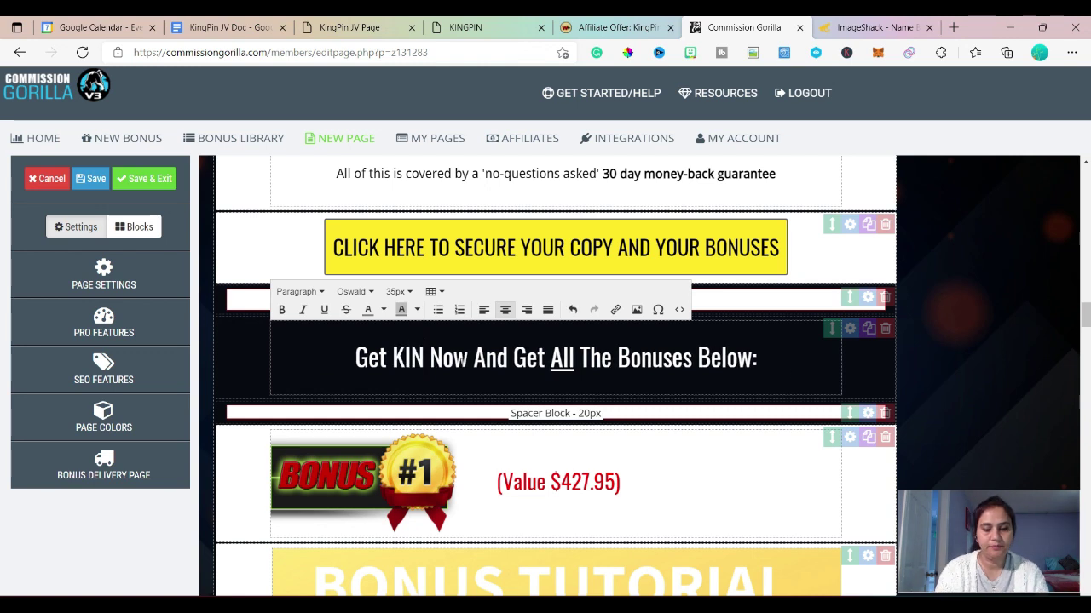
text(PIN)
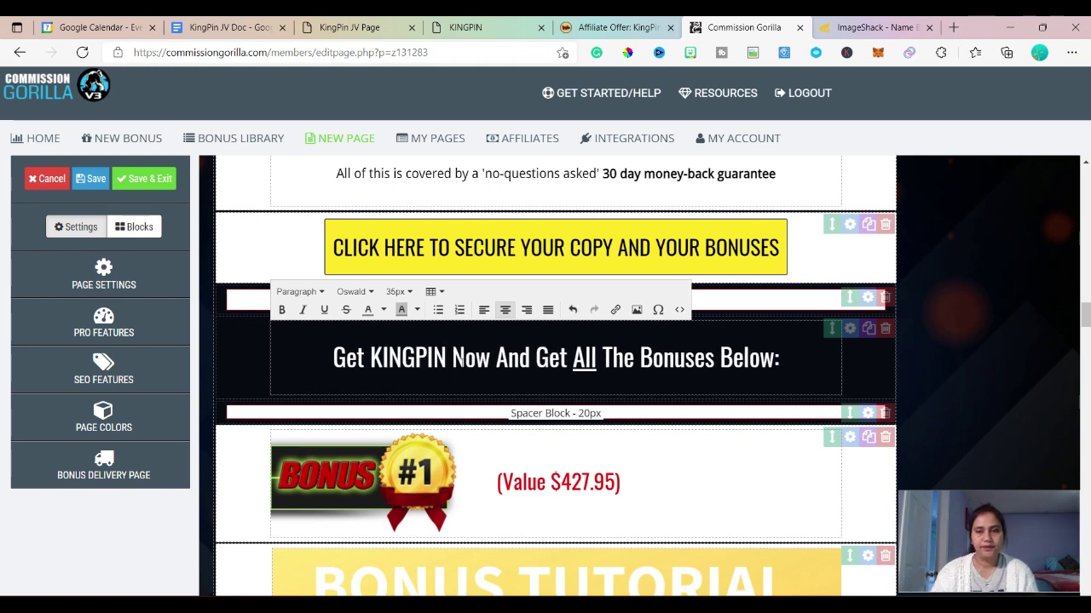
Replace the Bonus #1 tutorial block with the "Access Affiliate Marketing Magic" bonus.
scroll(470, 470, down, 3)
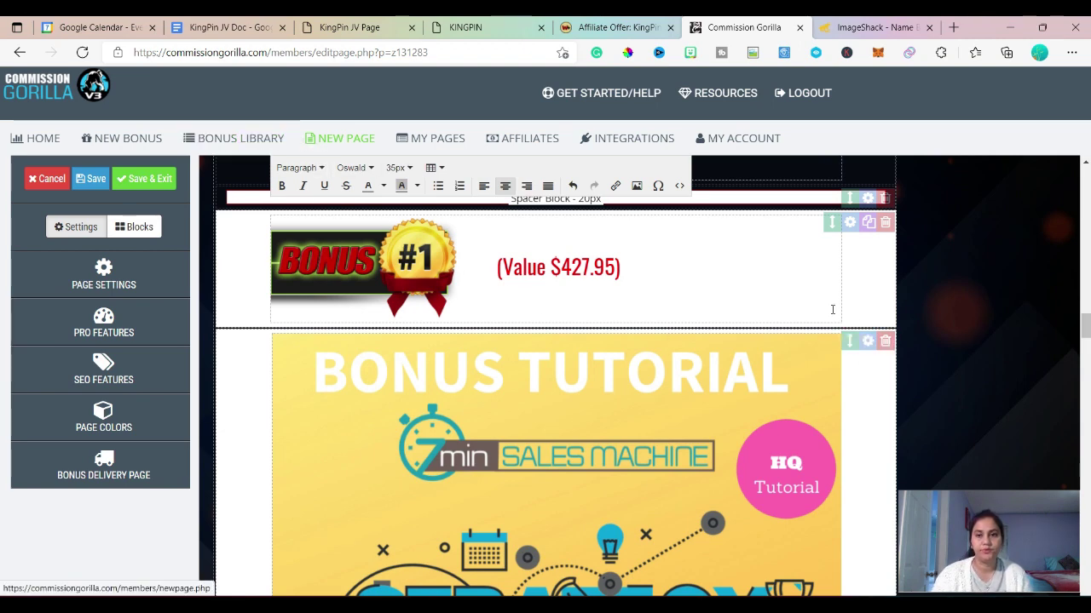
click(868, 341)
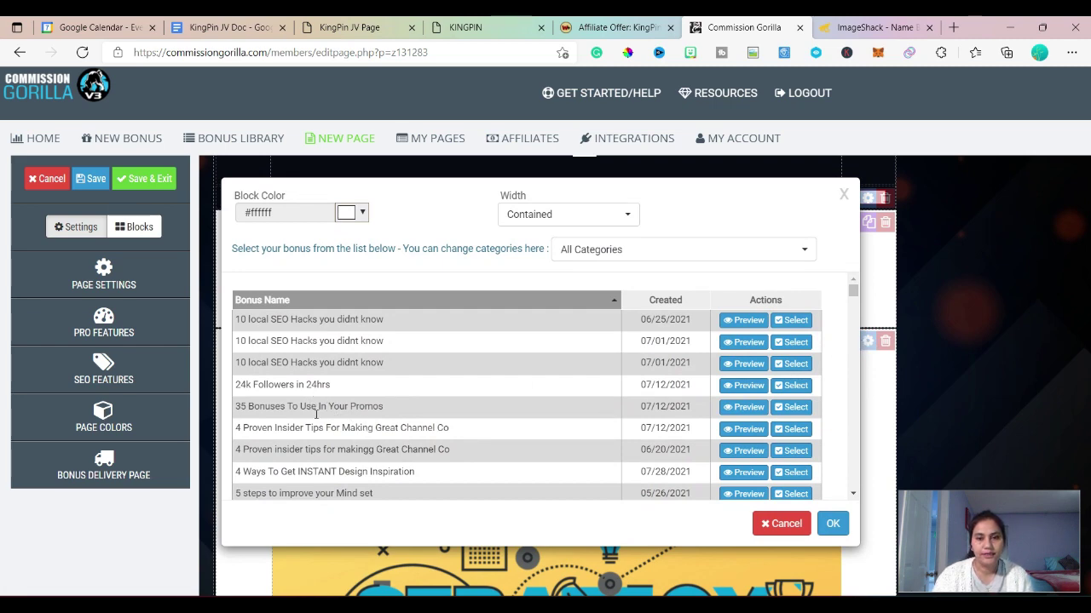
scroll(293, 422, down, 3)
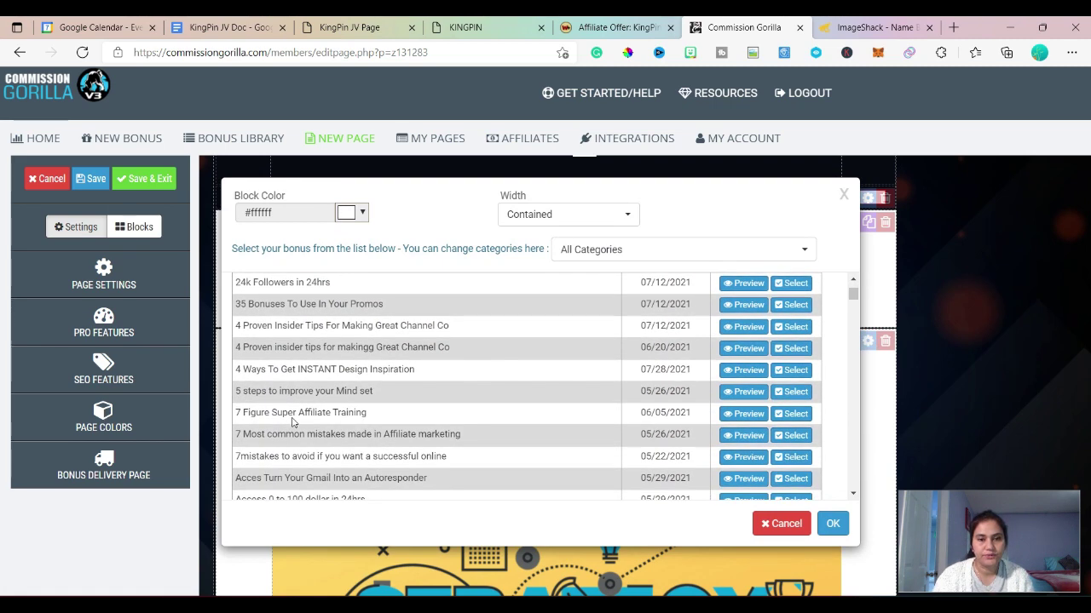
scroll(292, 421, down, 2)
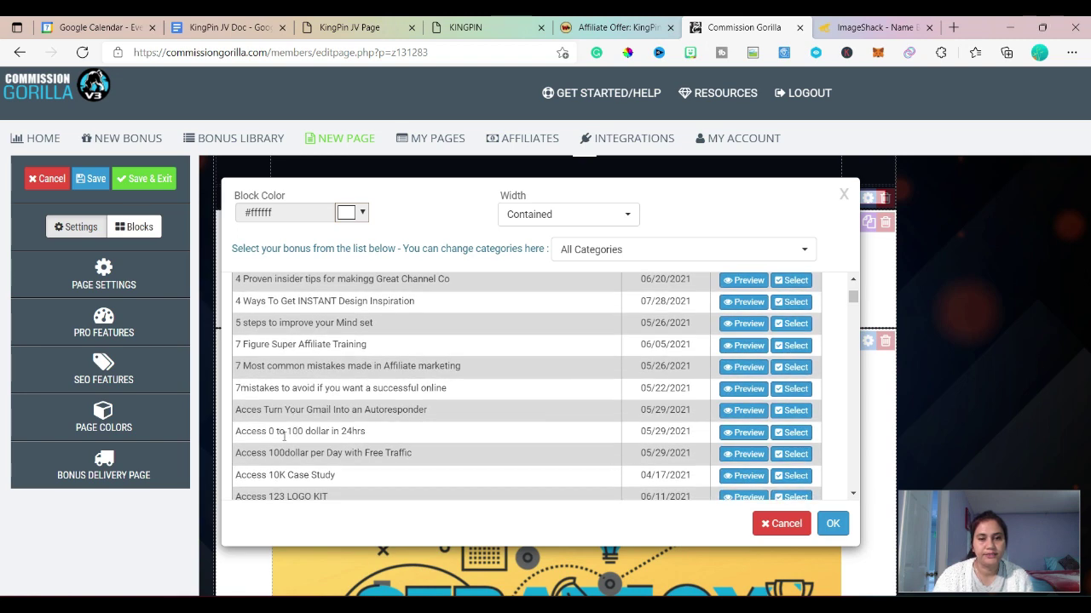
scroll(553, 330, down, 5)
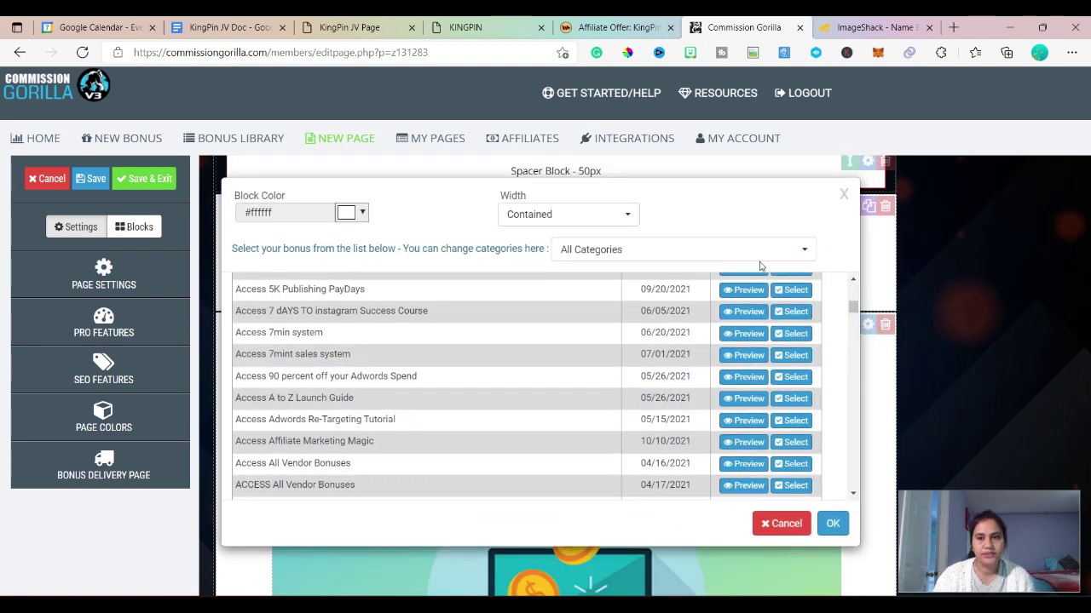
Filter the Bonus #2 block's list to the "BadAss Bonuses" category and select "Access LazyTraffic Sniper".
click(760, 249)
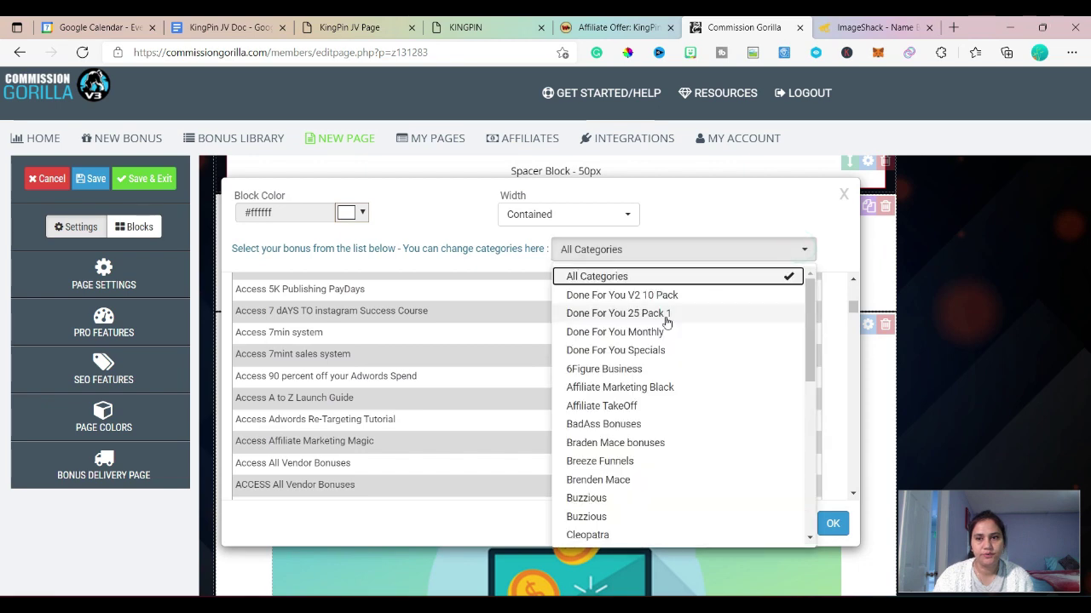
click(626, 425)
scroll(421, 360, down, 5)
scroll(424, 368, up, 2)
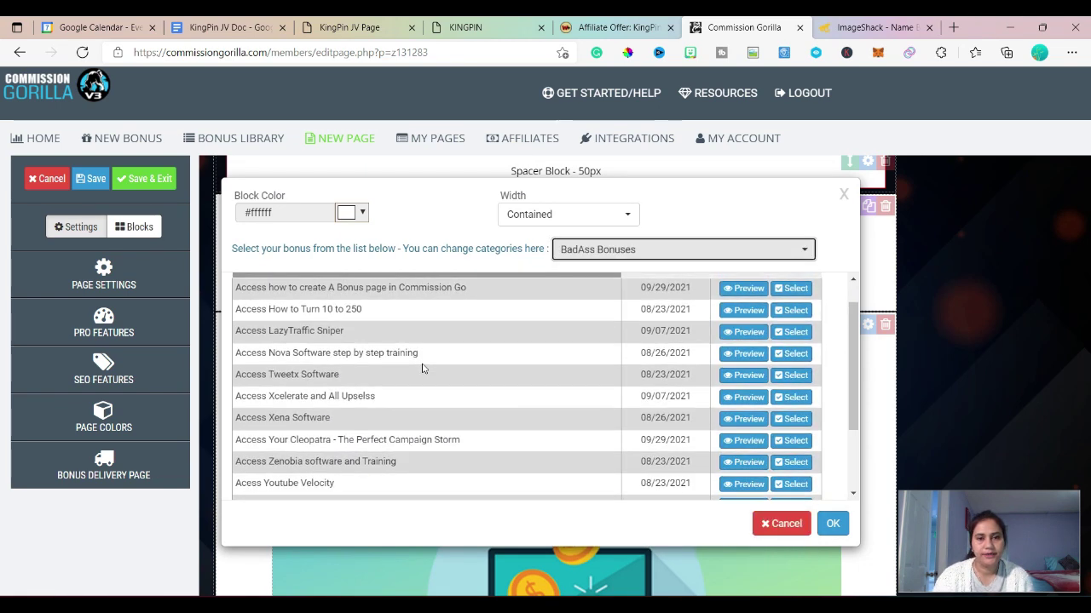
click(792, 332)
Replace the Bonus #3 tutorial block with "Access Tweetx Software" from the BadAss Bonuses category.
scroll(623, 394, down, 6)
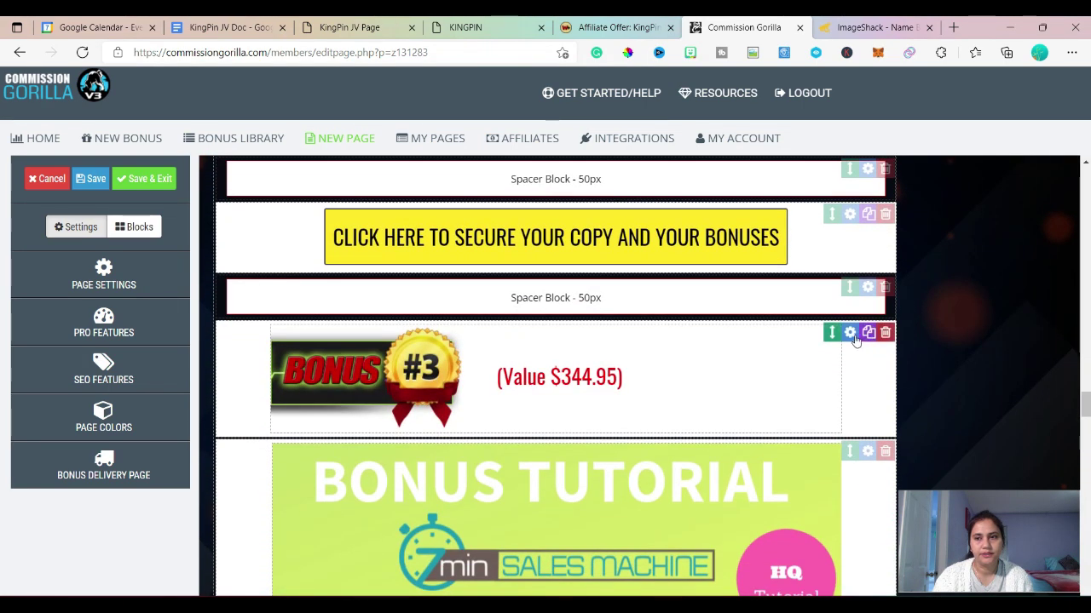
click(867, 451)
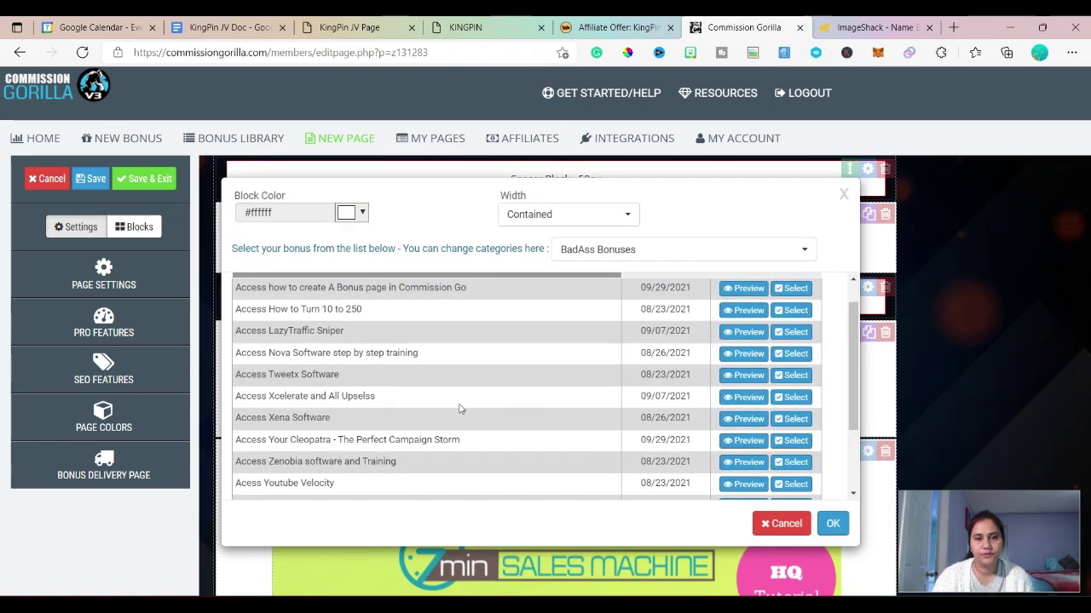
click(791, 375)
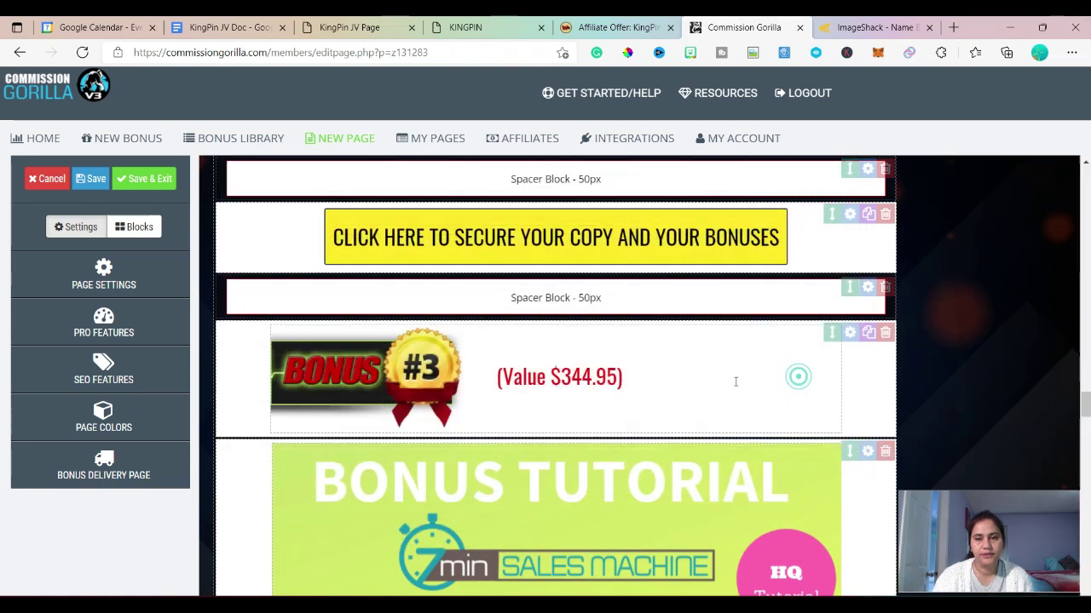
Replace the Bonus #4 YouTube tutorial block with "Access LazyTraffic Sniper" from the BadAss Bonuses category.
scroll(593, 417, down, 5)
scroll(593, 418, down, 6)
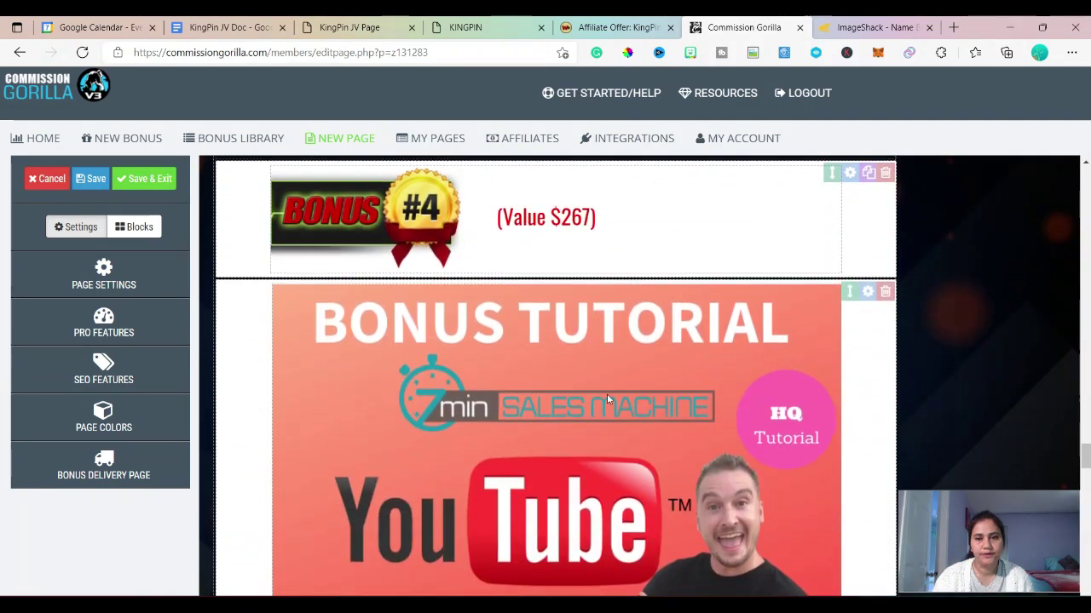
click(868, 291)
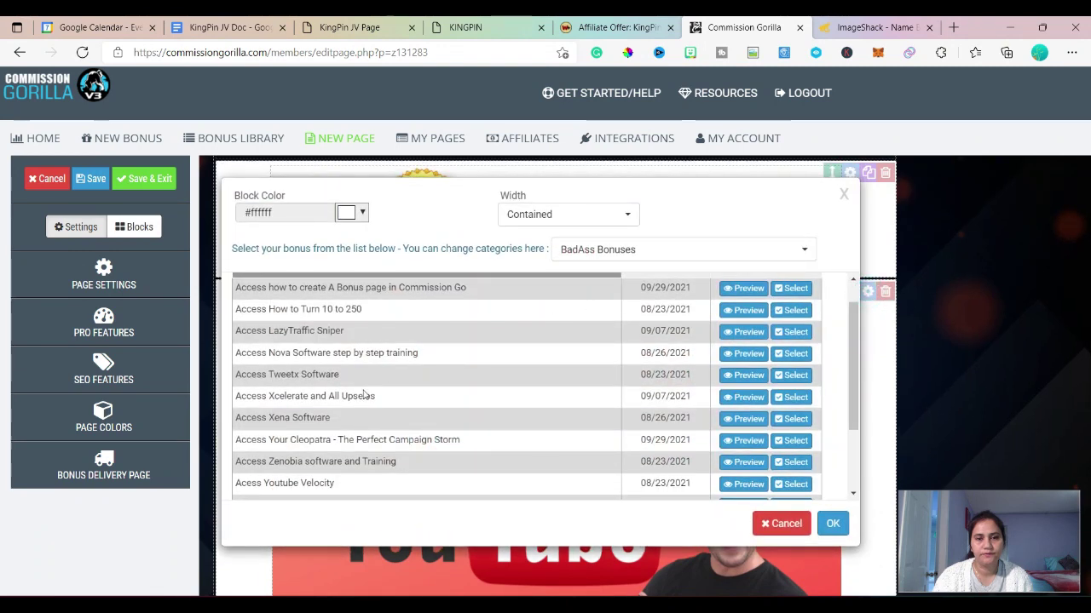
click(791, 332)
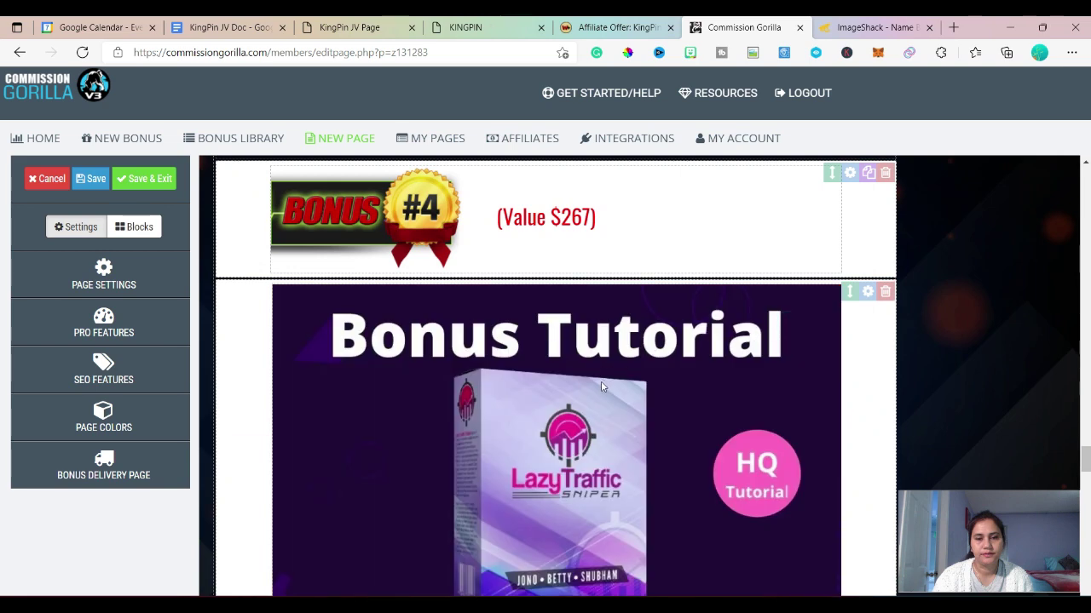
Replace the Bonus #5 tutorial block with "All Vendor Bonuses" from the "Jake Sid Red Bonuses" category.
scroll(601, 382, down, 3)
scroll(601, 385, down, 6)
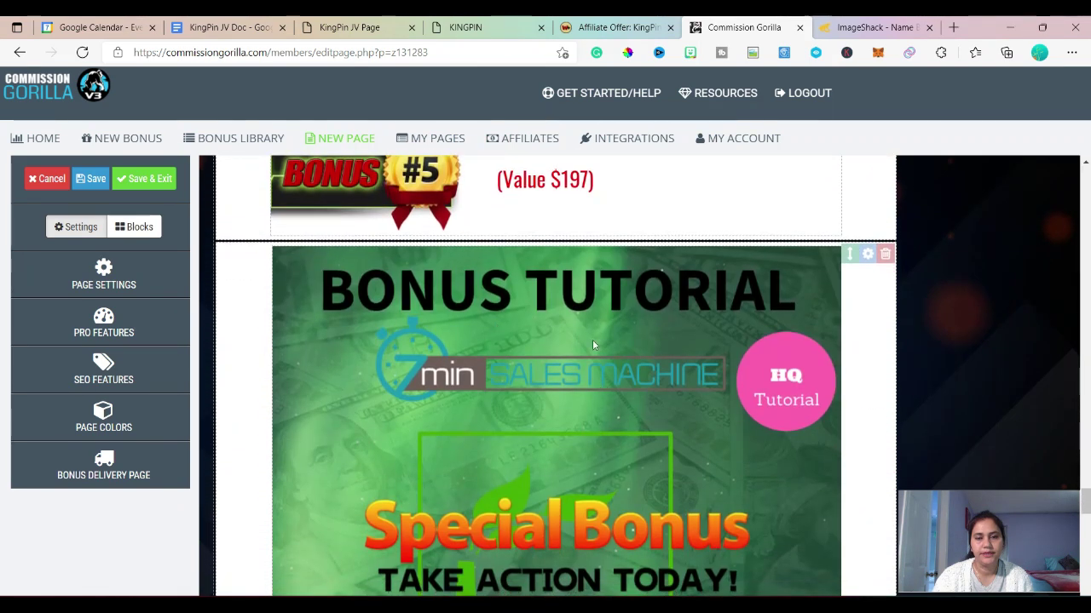
scroll(557, 437, down, 1)
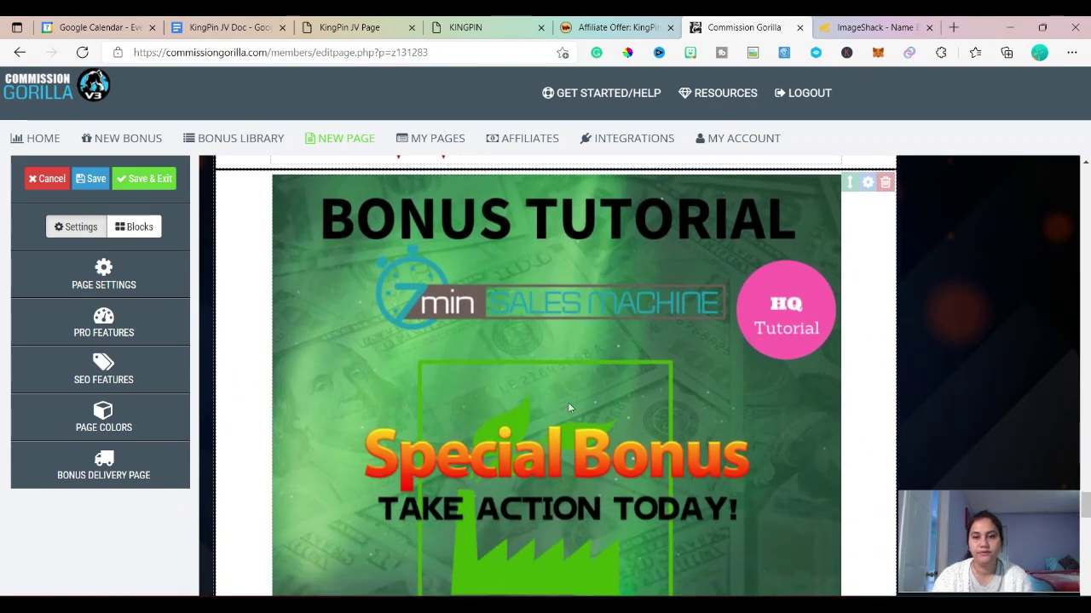
click(867, 183)
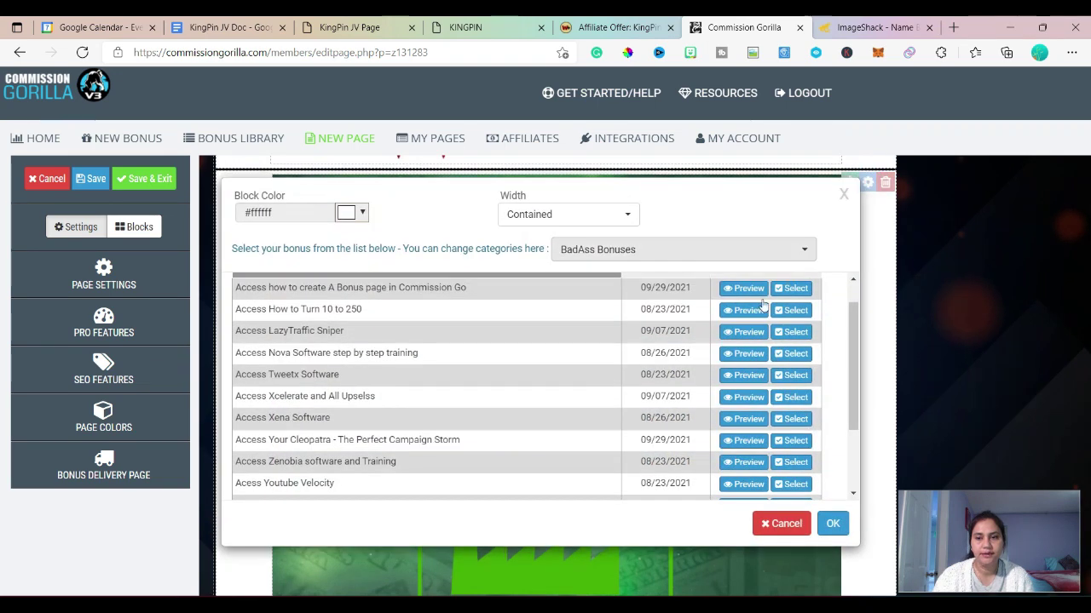
click(807, 249)
scroll(610, 467, down, 3)
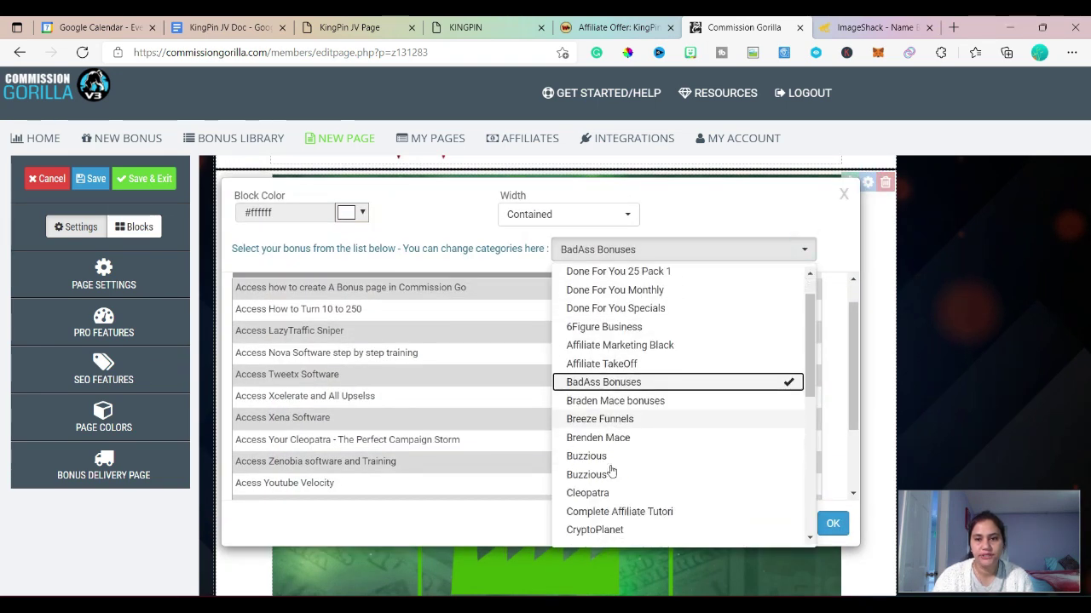
scroll(613, 496, down, 2)
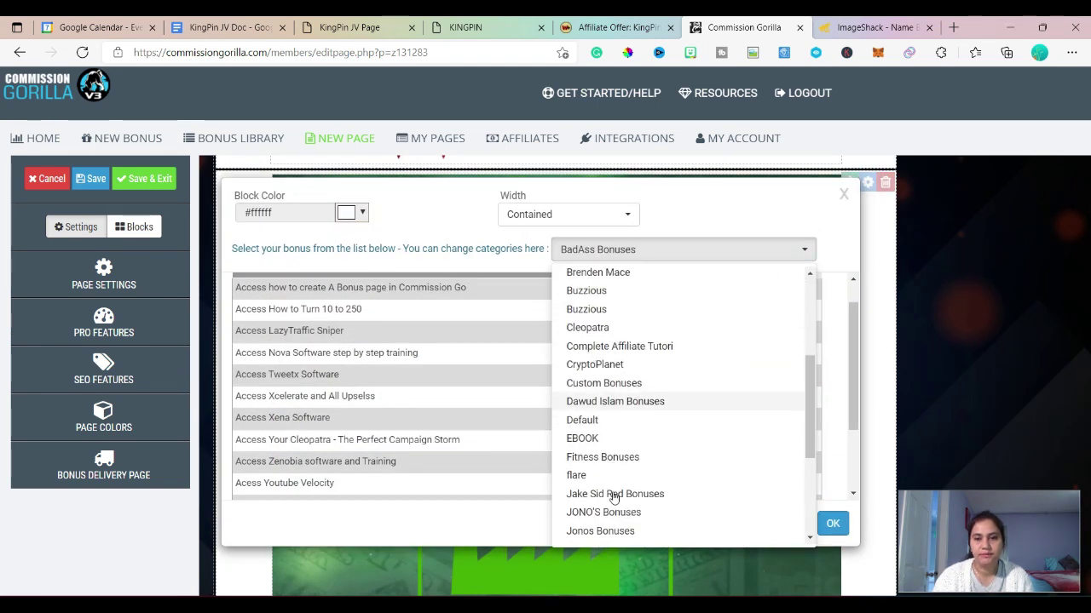
click(613, 494)
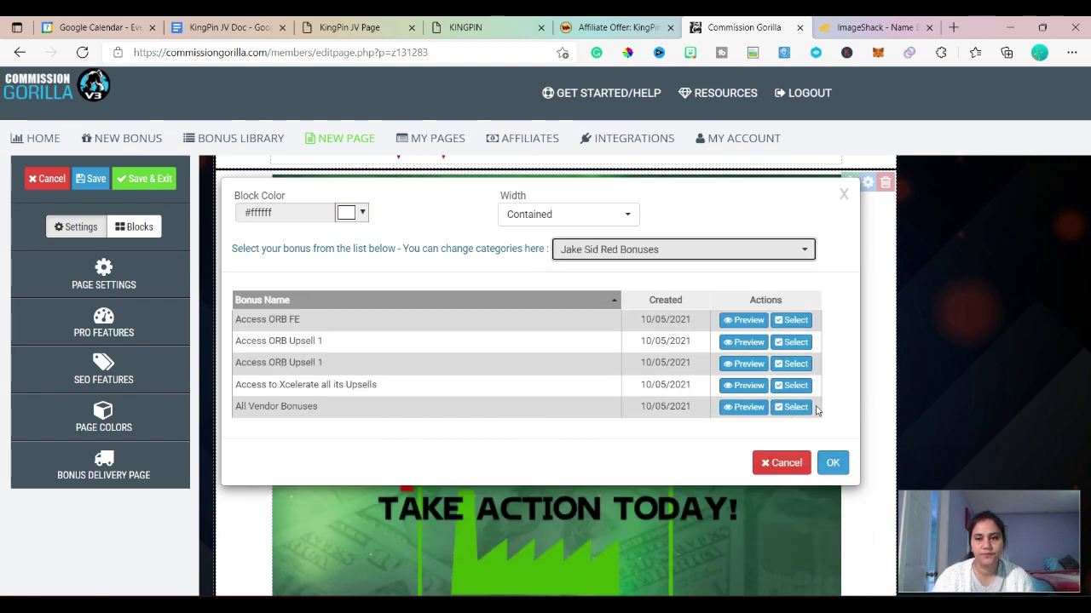
click(801, 409)
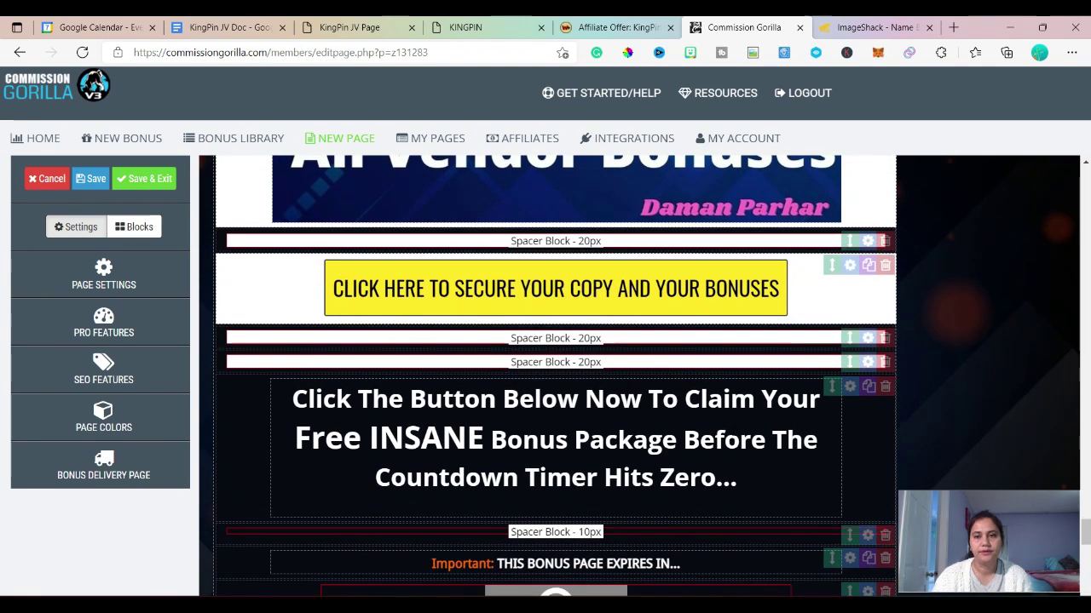
Review the replaced bonus blocks, going back up to Bonus #1 and down again to Bonus #5.
scroll(529, 381, down, 10)
scroll(529, 381, up, 1)
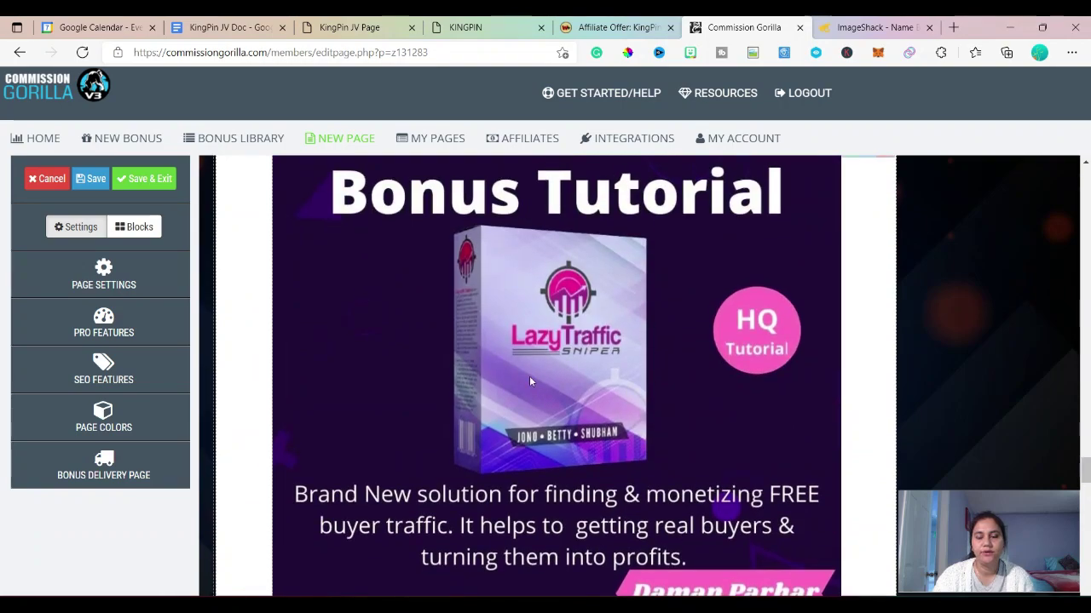
scroll(529, 380, up, 8)
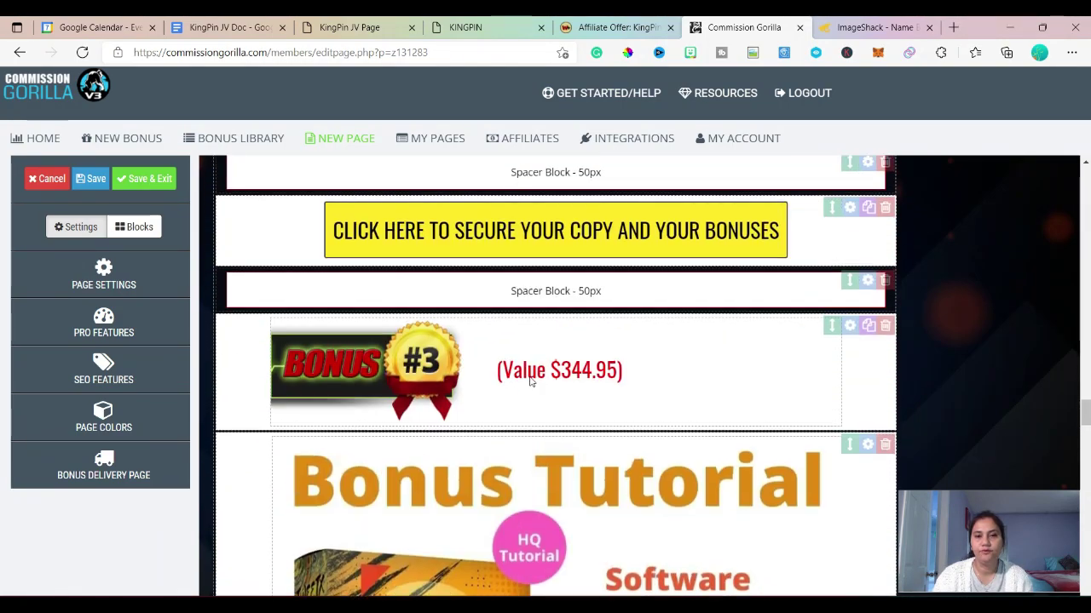
scroll(529, 381, up, 10)
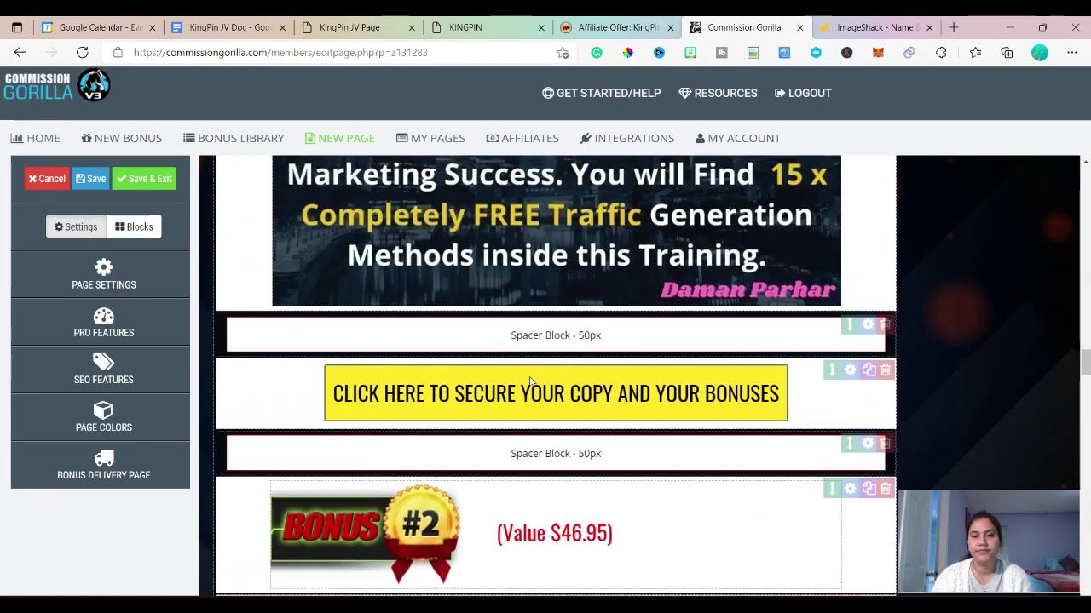
scroll(529, 376, up, 5)
scroll(572, 396, down, 3)
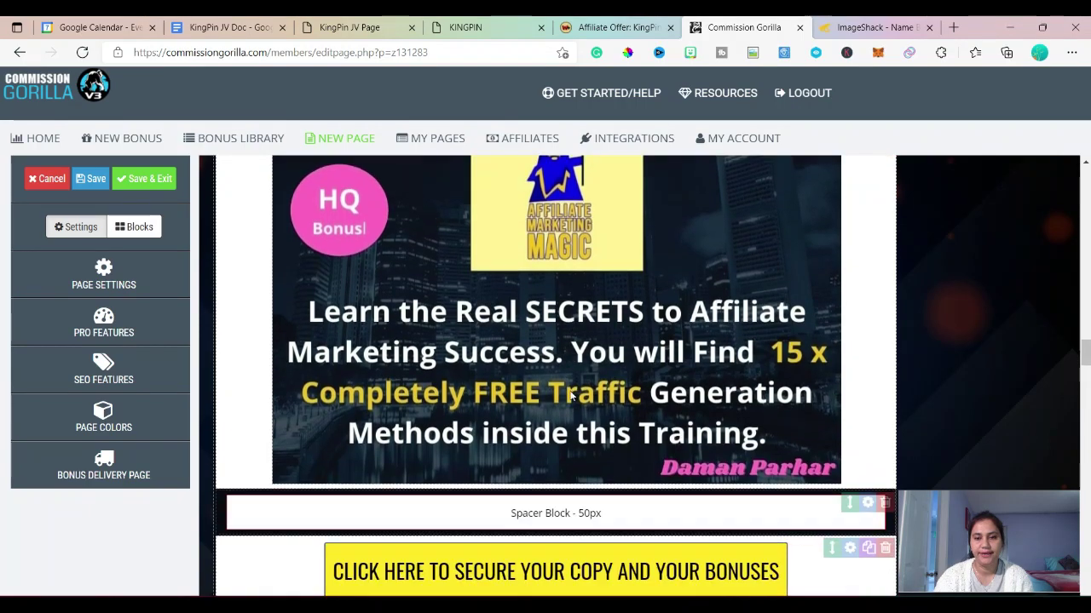
scroll(571, 396, down, 15)
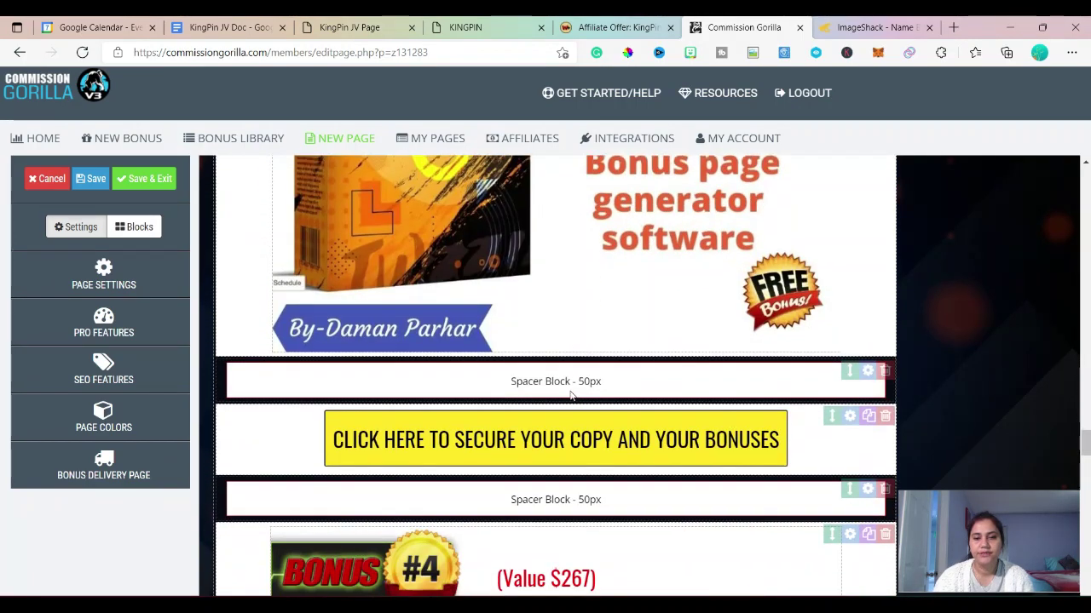
scroll(571, 394, down, 12)
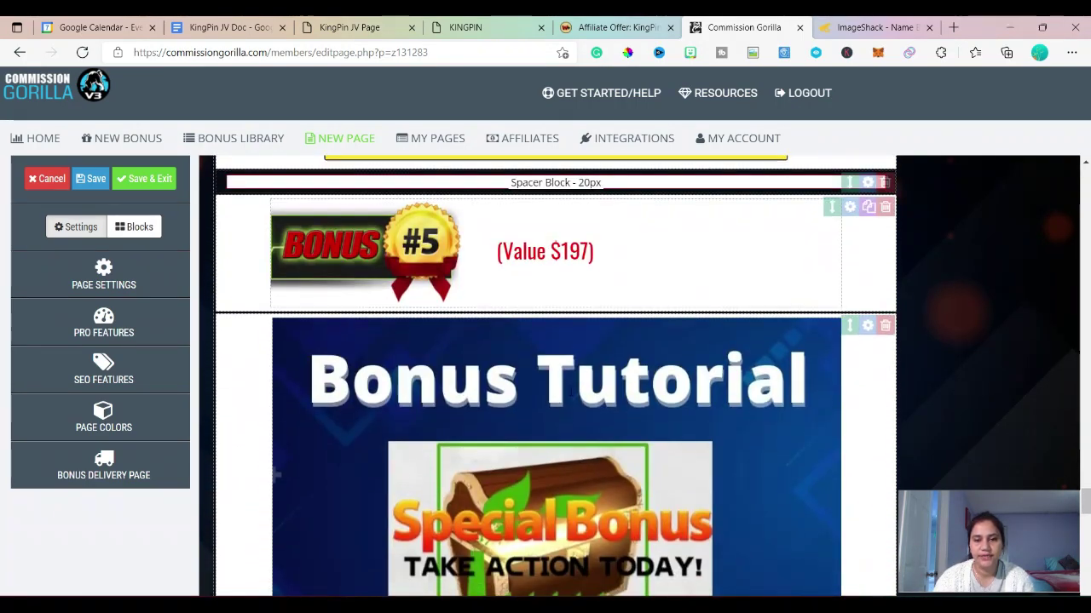
Check the countdown timer's options, including its end date and time zone, in the section below the bonuses, and close them.
scroll(571, 395, down, 12)
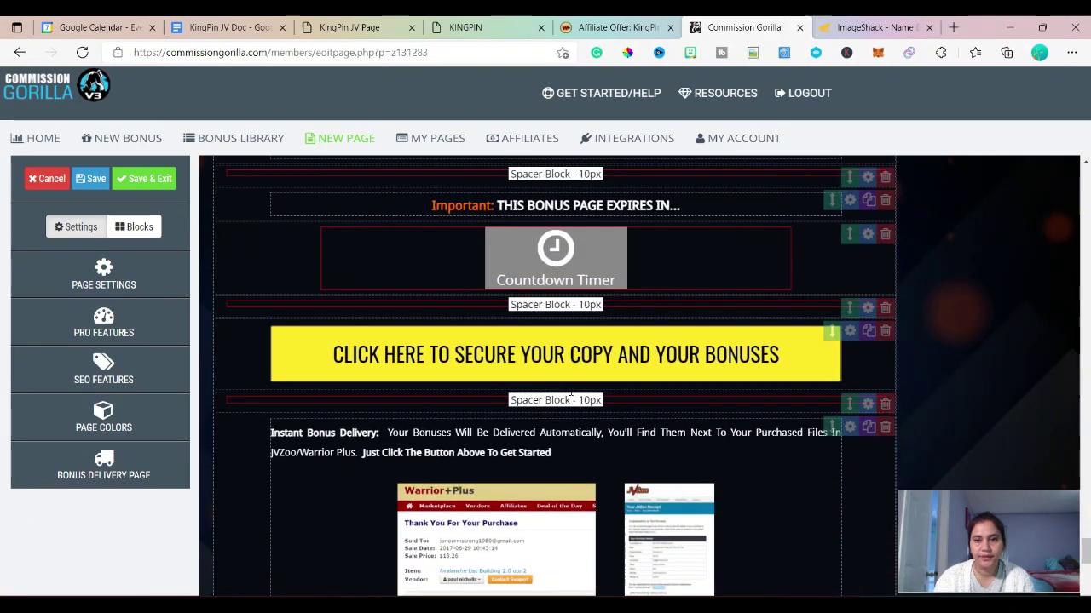
click(586, 272)
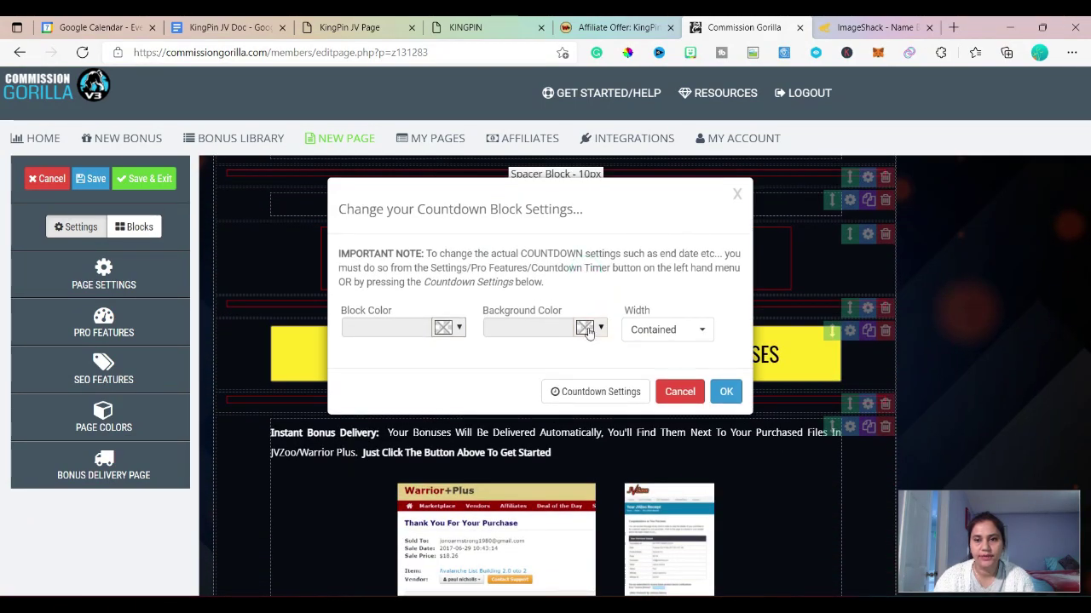
click(596, 391)
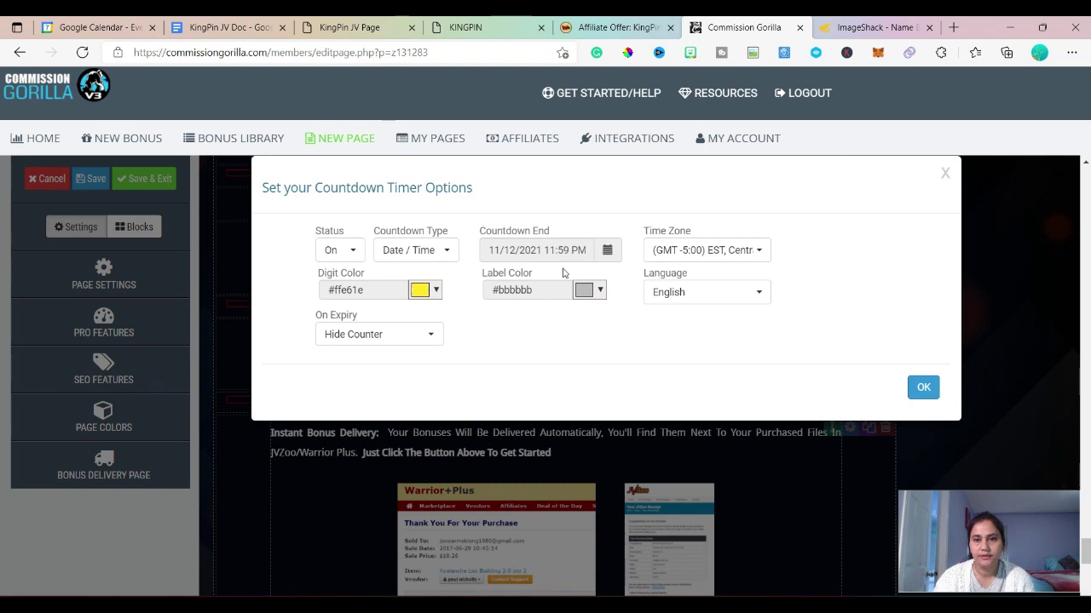
click(922, 387)
Go past the signature photo at the end of the page, switch to ImageShack and close the finished upload window.
scroll(673, 455, down, 5)
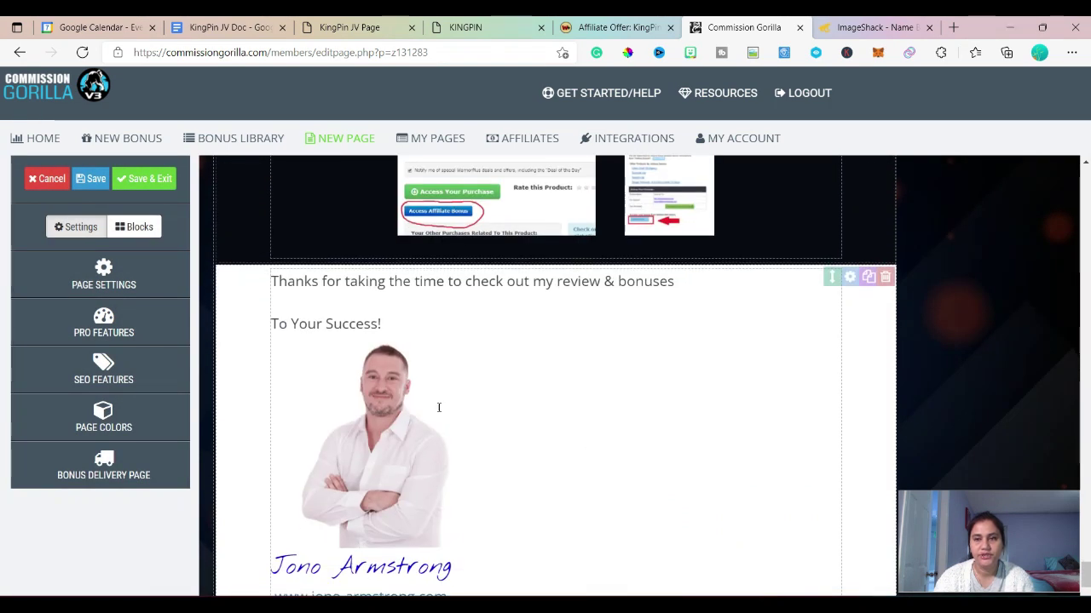
click(869, 27)
click(716, 97)
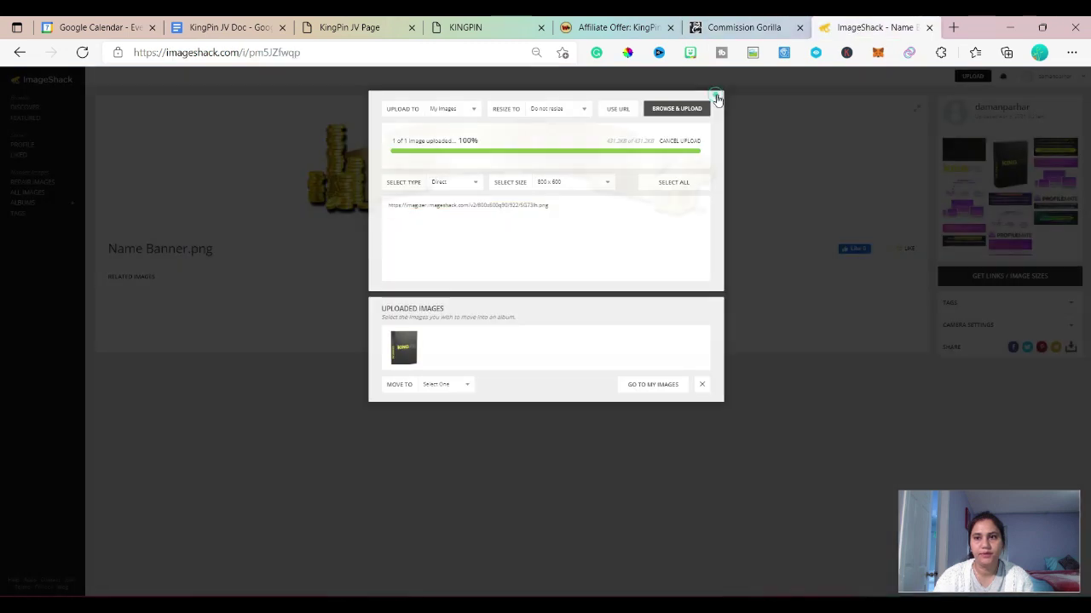
click(973, 76)
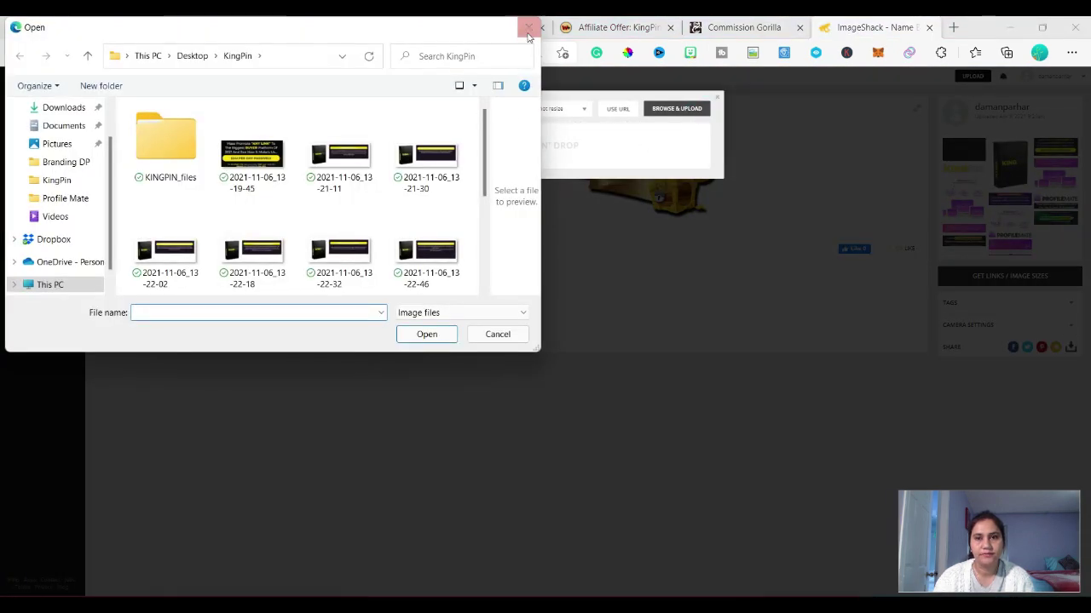
click(528, 28)
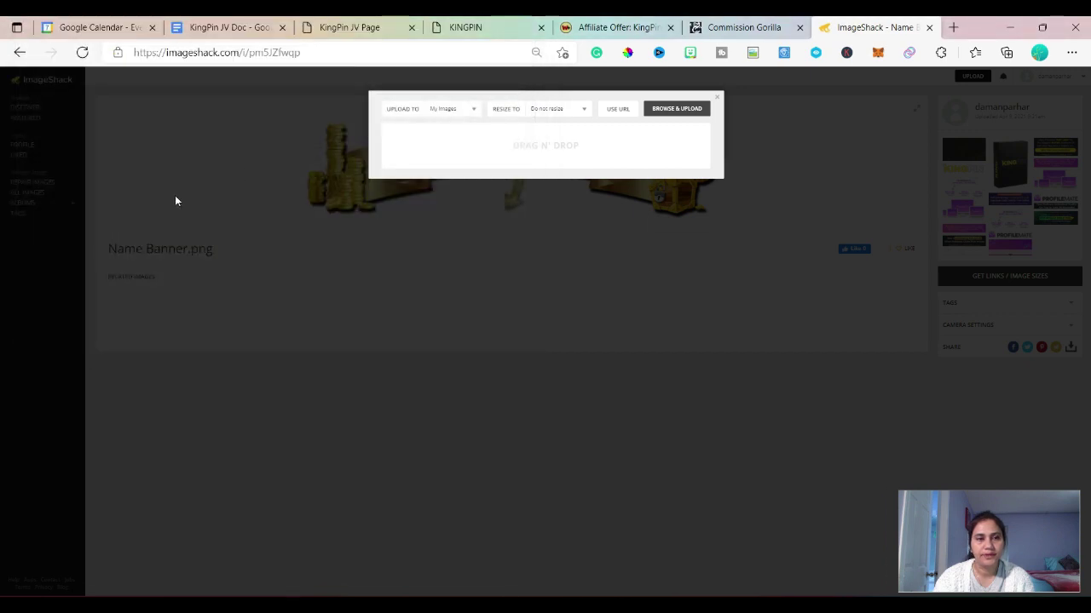
click(718, 97)
Open the portrait photo from the full image library, copy its link, and switch back to Commission Gorilla.
click(27, 193)
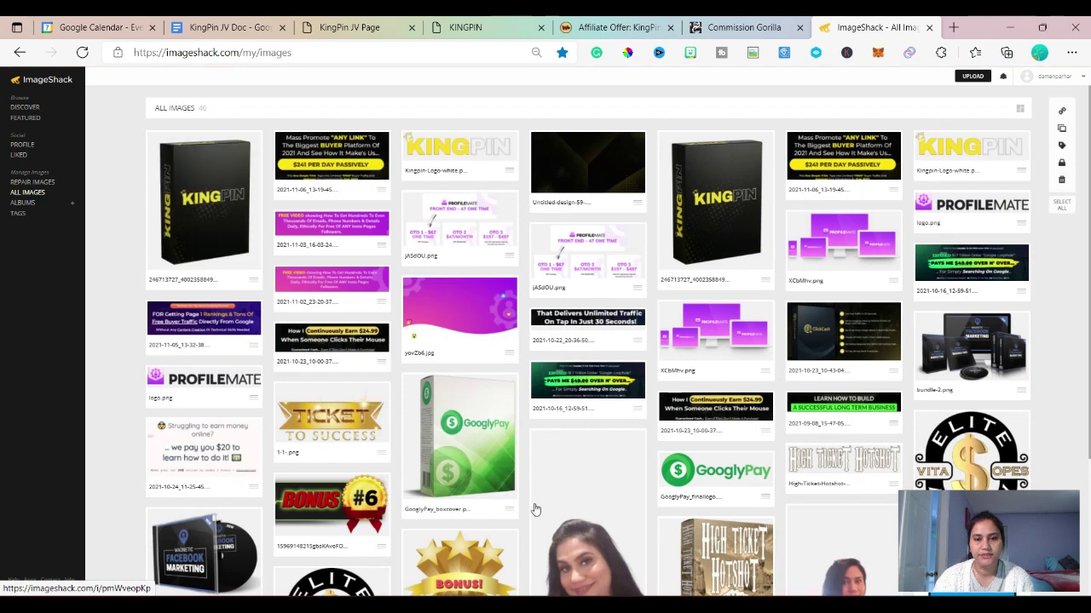
click(536, 511)
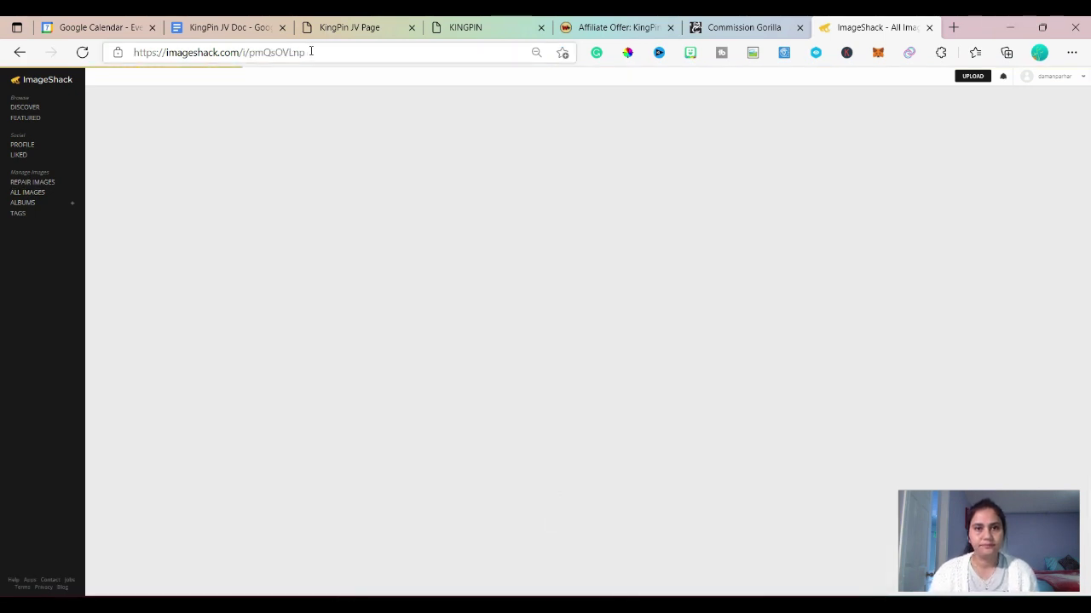
drag(309, 51, 135, 56)
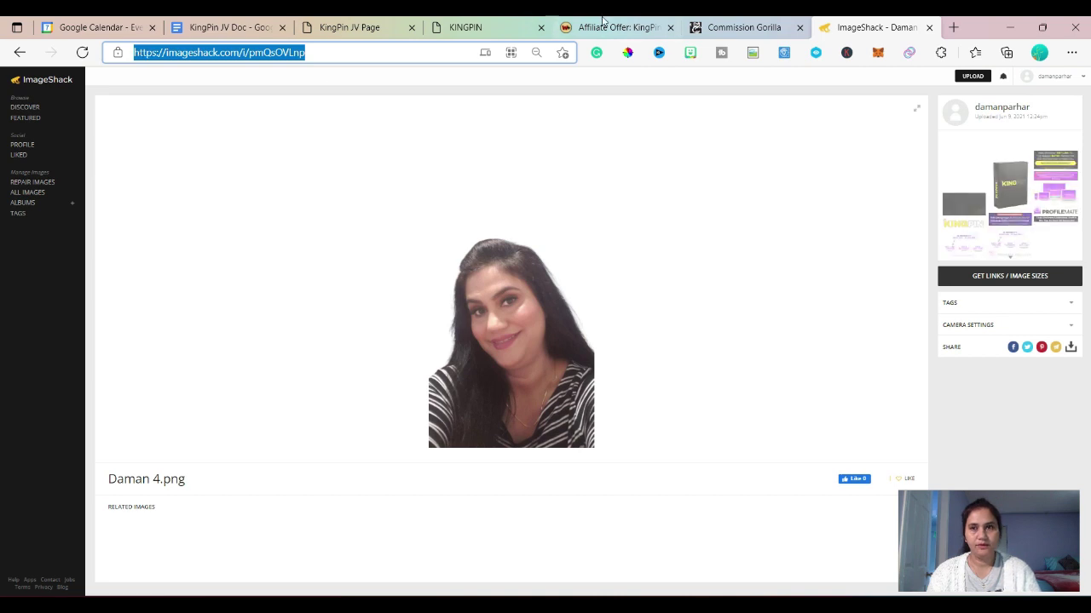
click(742, 27)
Replace the signature photo's source with the copied ImageShack link, keeping the dimensions at 305 x 300.
click(488, 477)
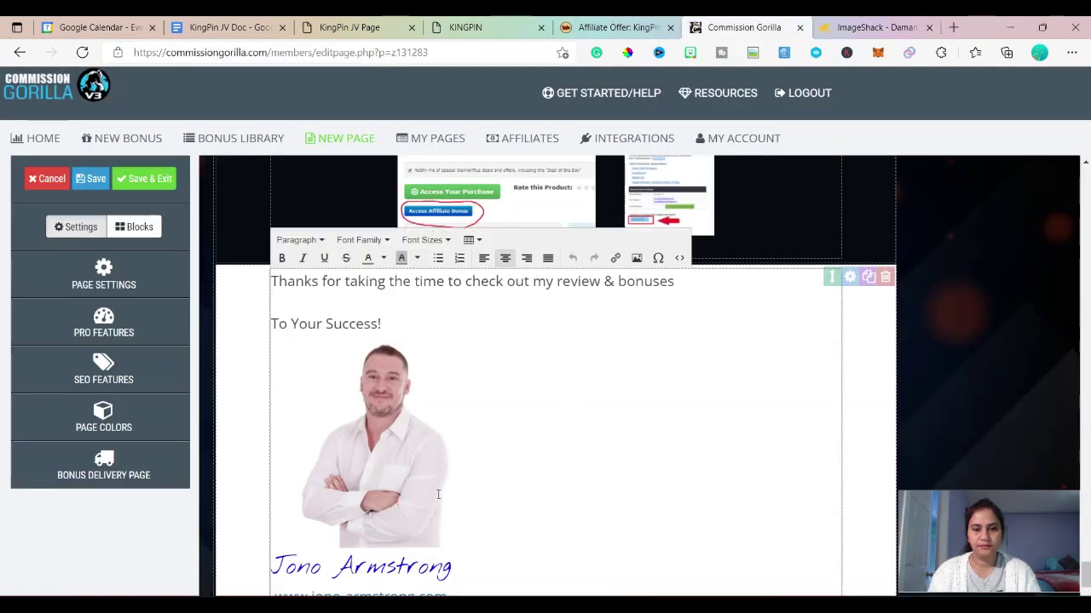
click(481, 477)
click(636, 258)
click(637, 258)
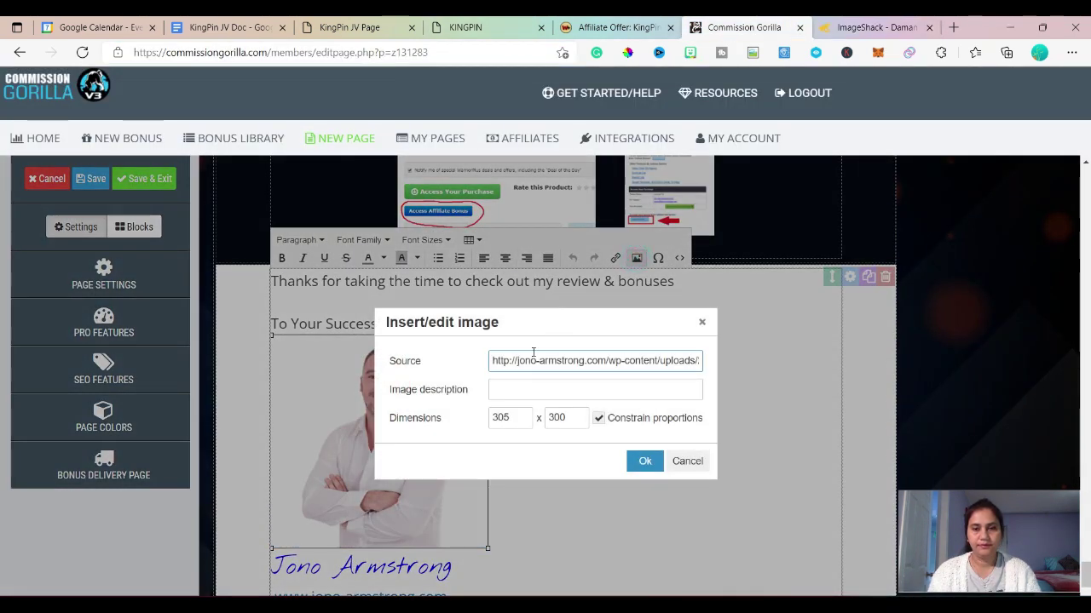
drag(492, 362, 810, 395)
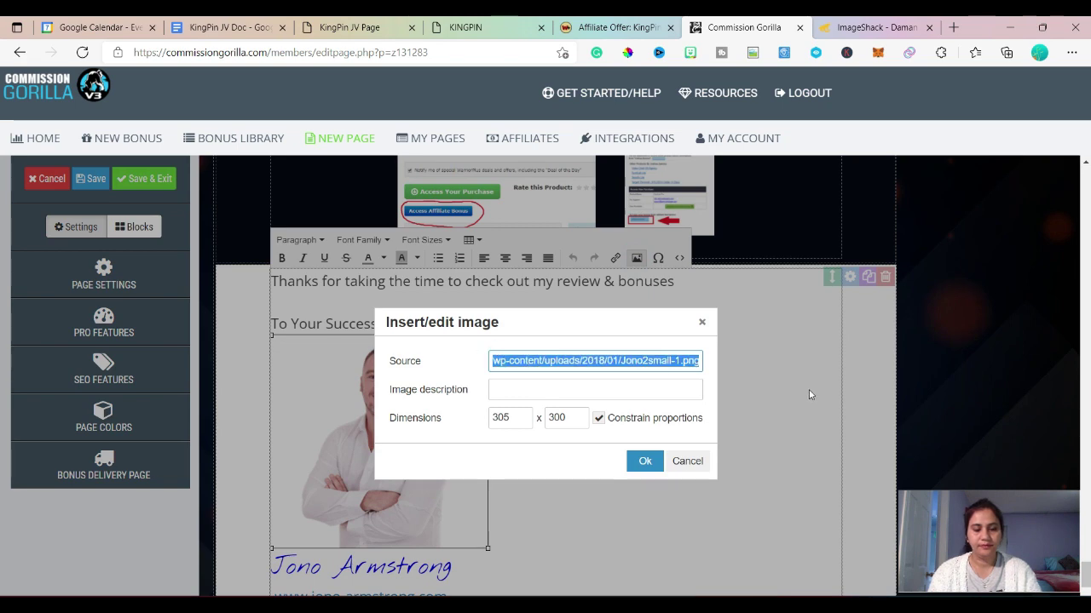
key(ctrl+v)
click(645, 461)
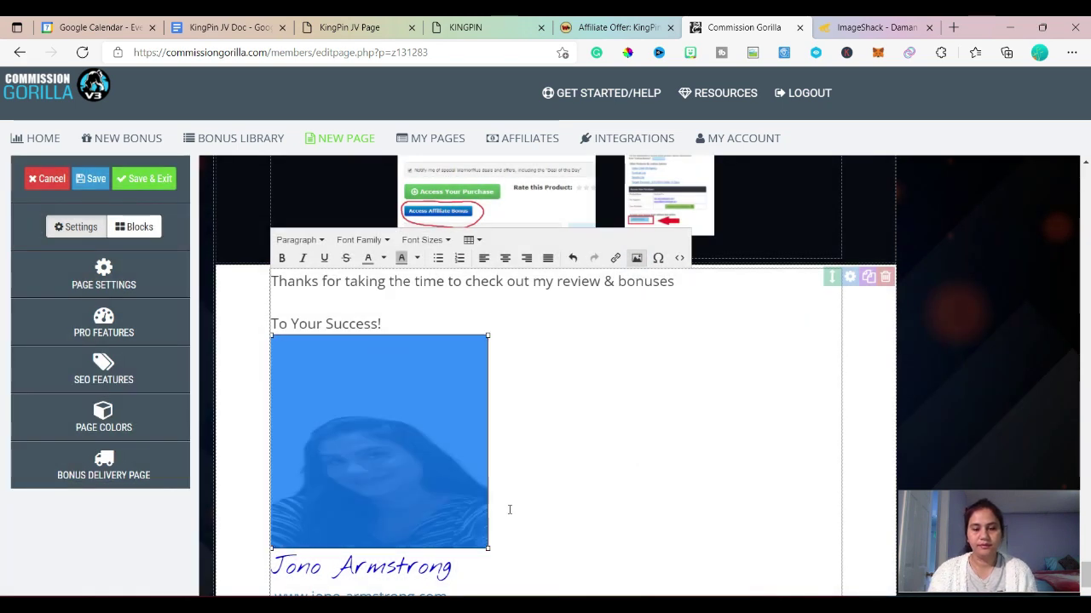
Replace the signature name and website address under the photo with the page owner's own, and save the page.
scroll(510, 509, down, 3)
drag(474, 356, 266, 342)
text(Daman Parhar)
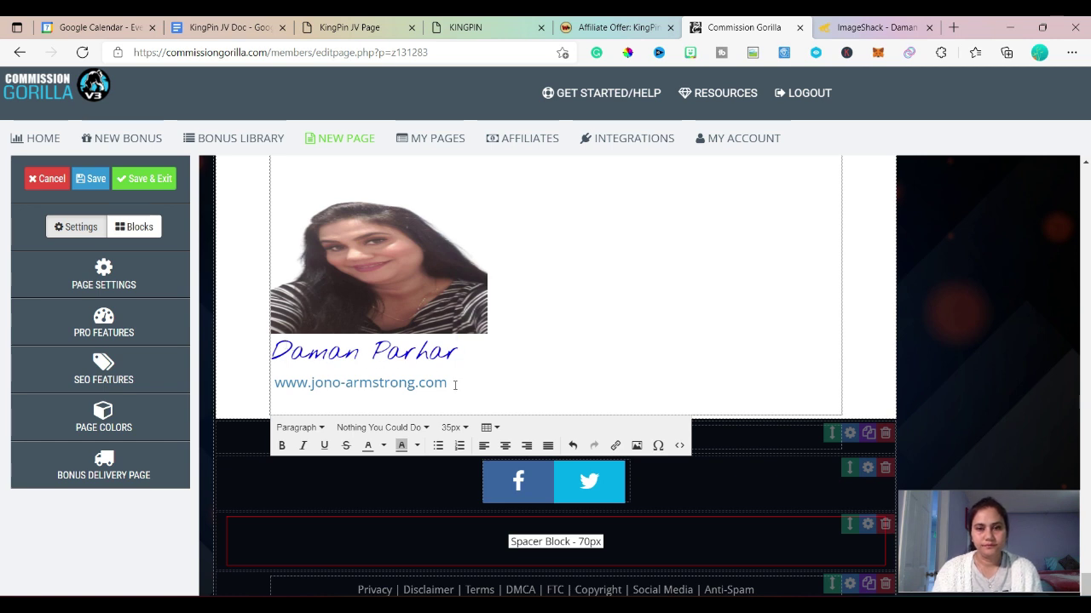
drag(453, 383, 277, 383)
text(https:)
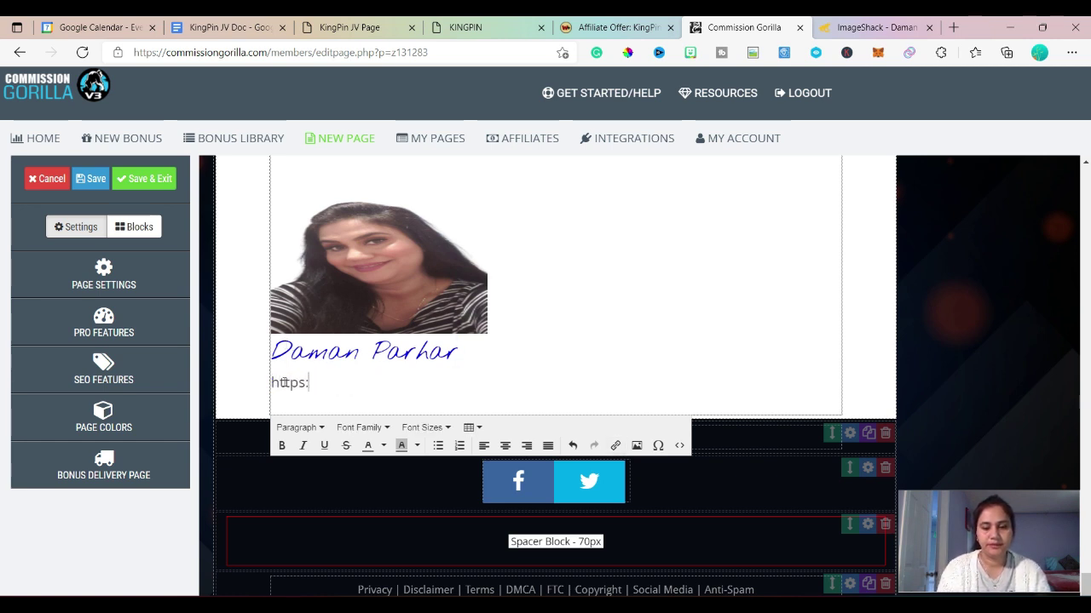
text(//daman-parhar.com)
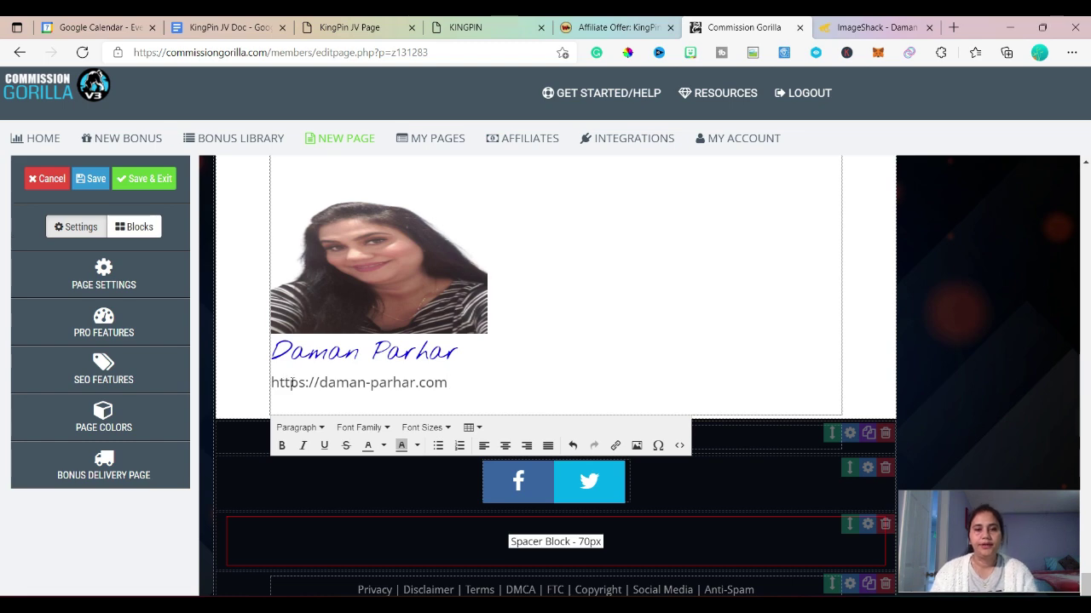
scroll(600, 348, up, 6)
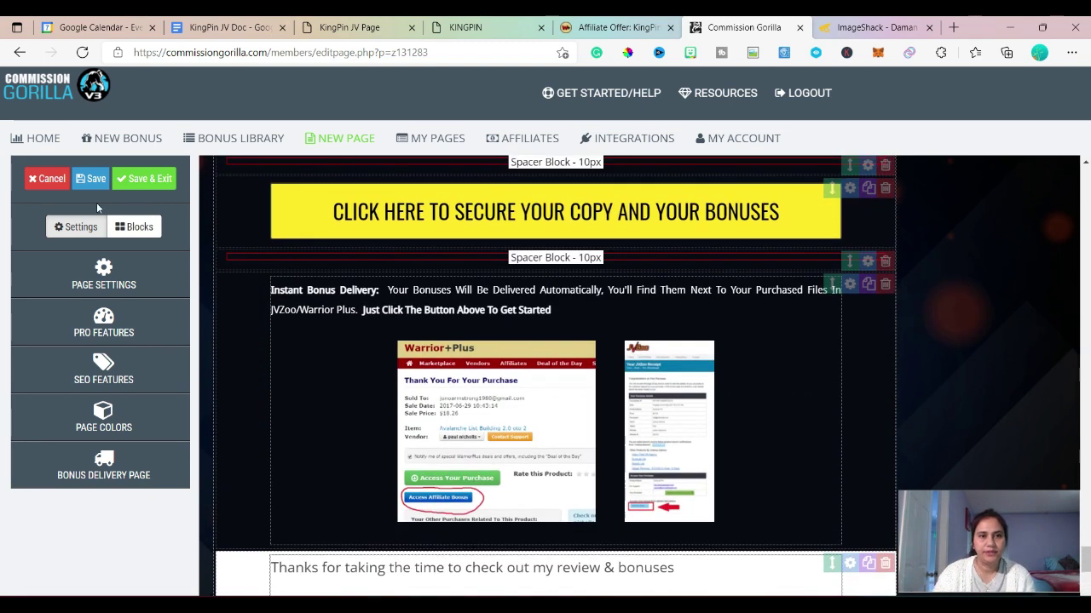
click(93, 179)
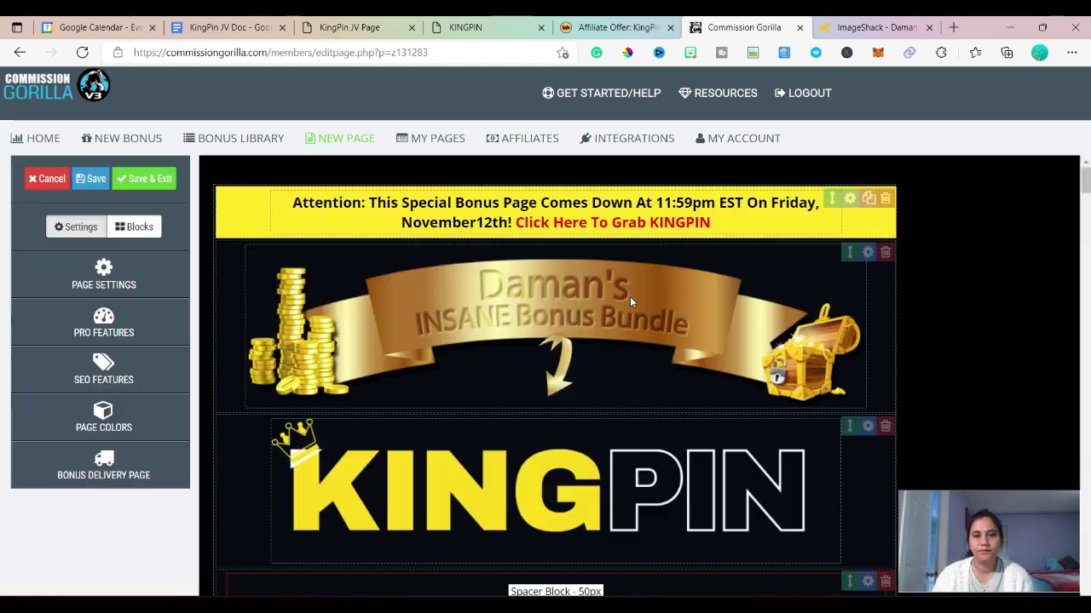
Open the background image of the KINGPIN sales page on its own and download it to the computer.
scroll(631, 298, down, 6)
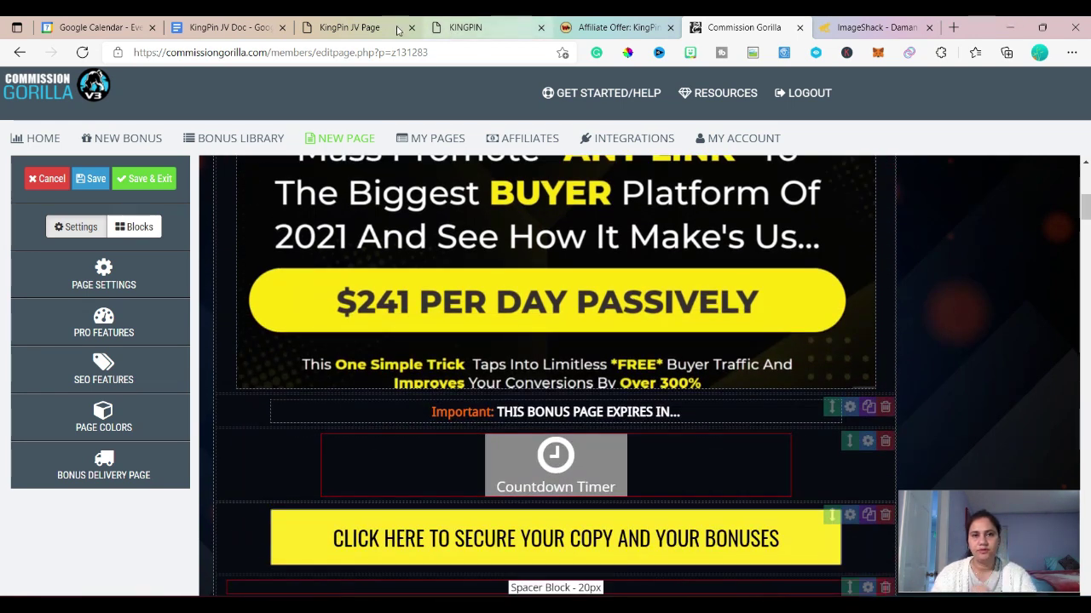
click(478, 27)
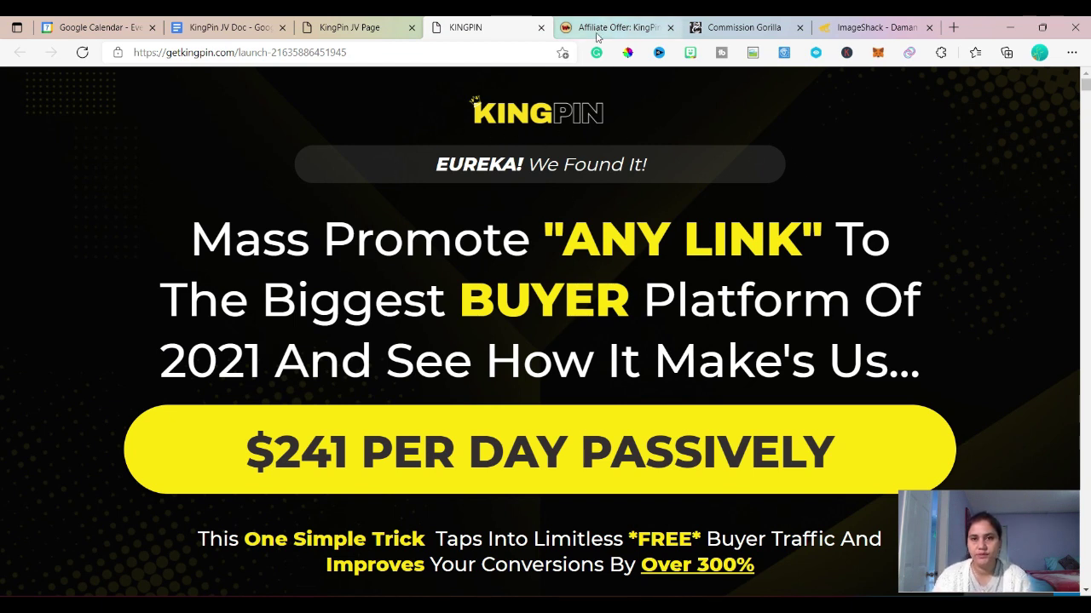
right_click(973, 105)
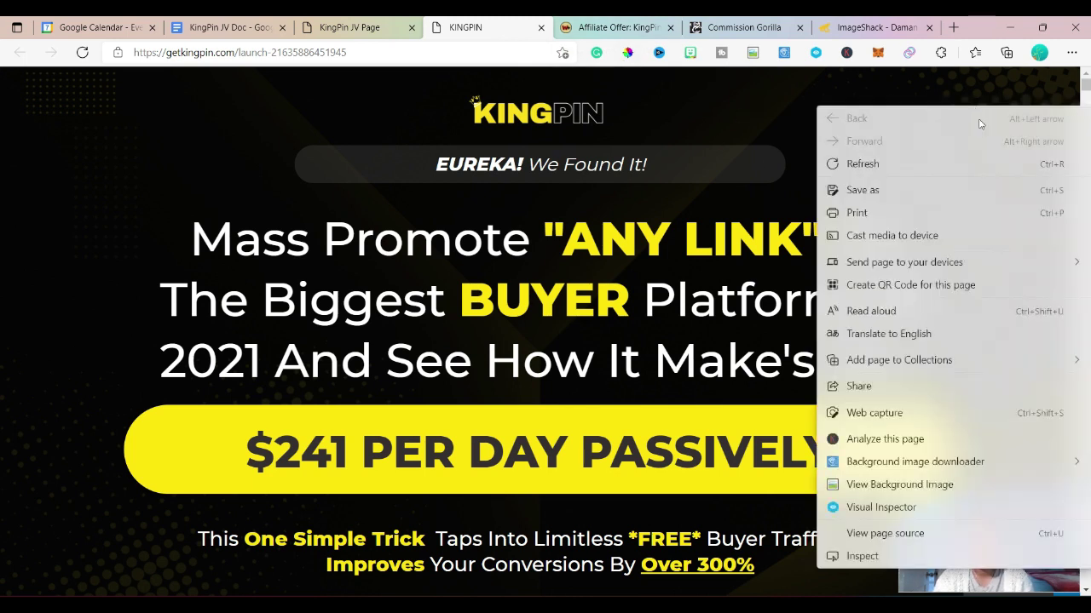
click(909, 486)
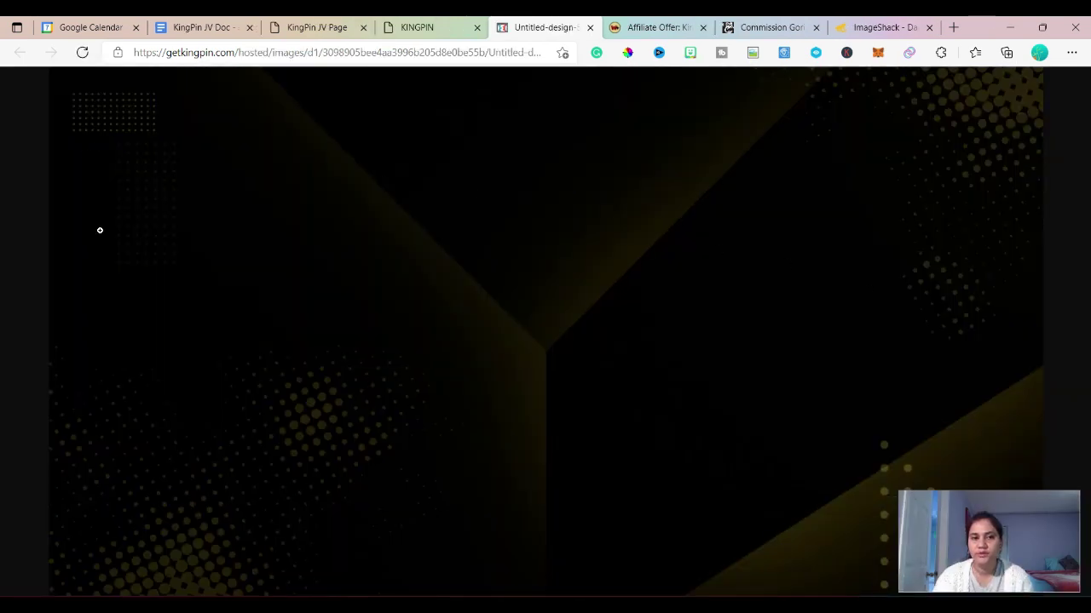
right_click(260, 135)
click(319, 180)
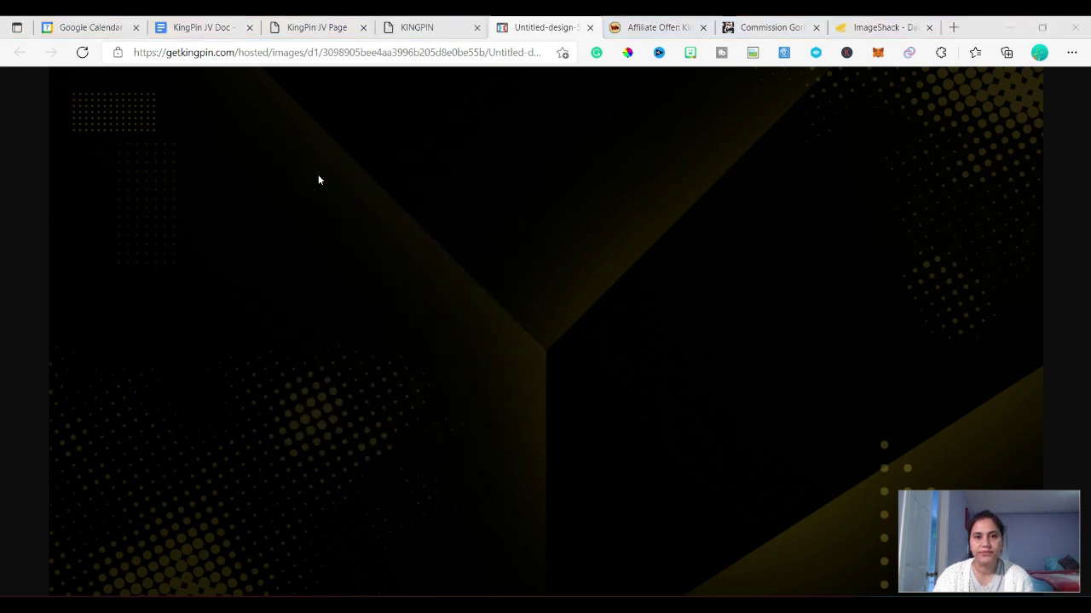
click(435, 331)
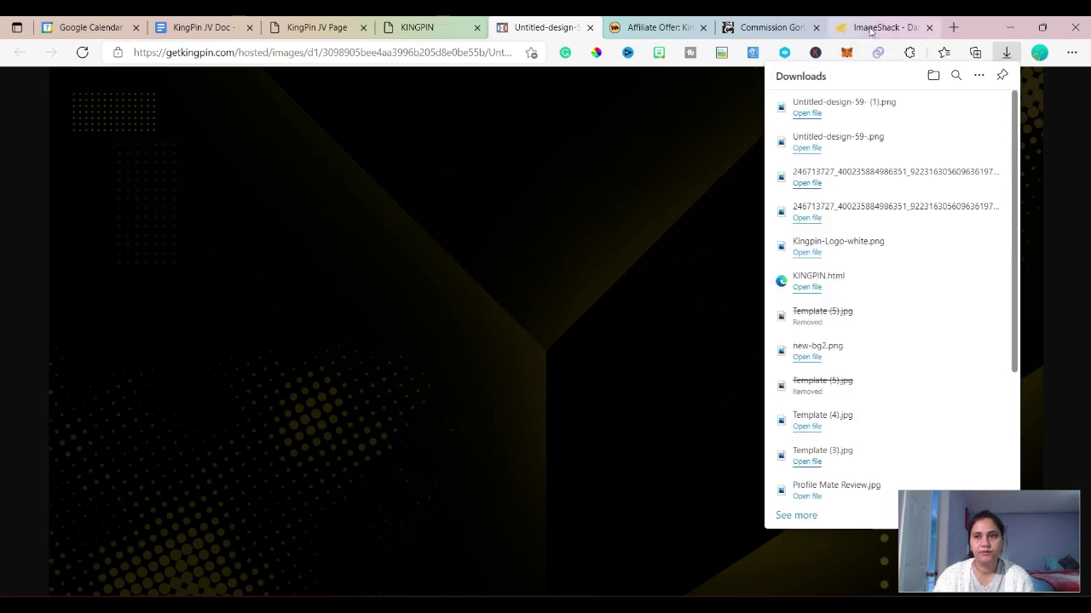
Switch to ImageShack, upload the downloaded background image from the KingPin folder, and copy its link.
click(871, 31)
click(972, 75)
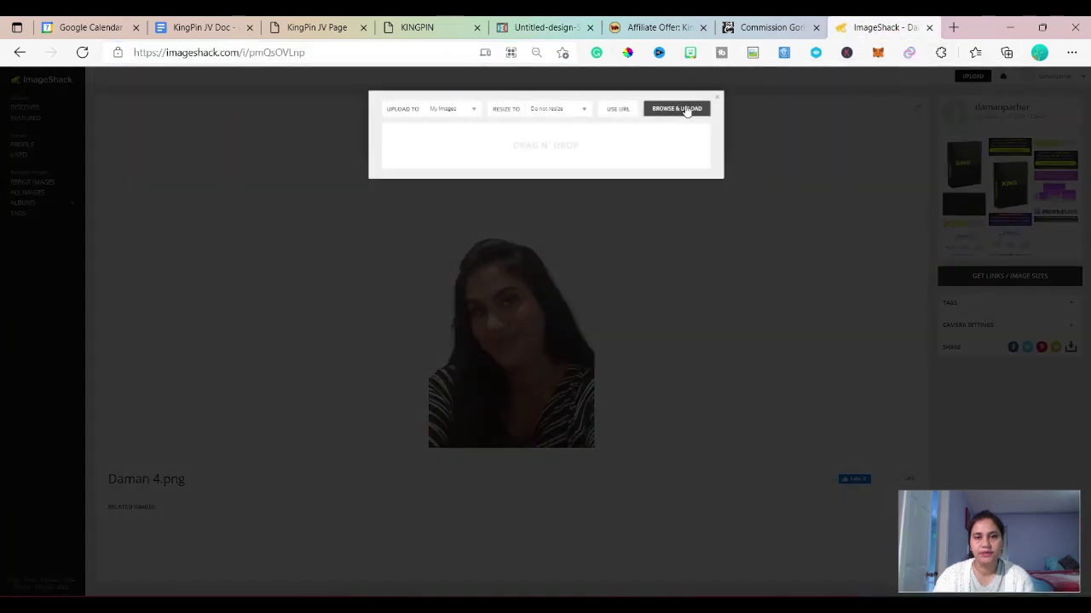
click(702, 111)
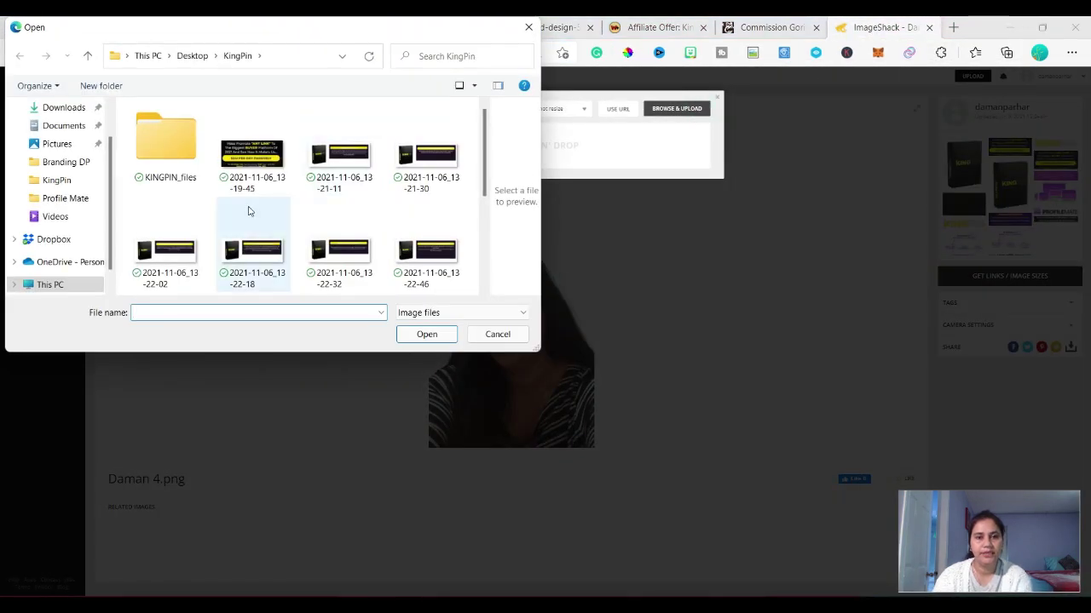
scroll(247, 212, down, 3)
click(252, 252)
click(409, 335)
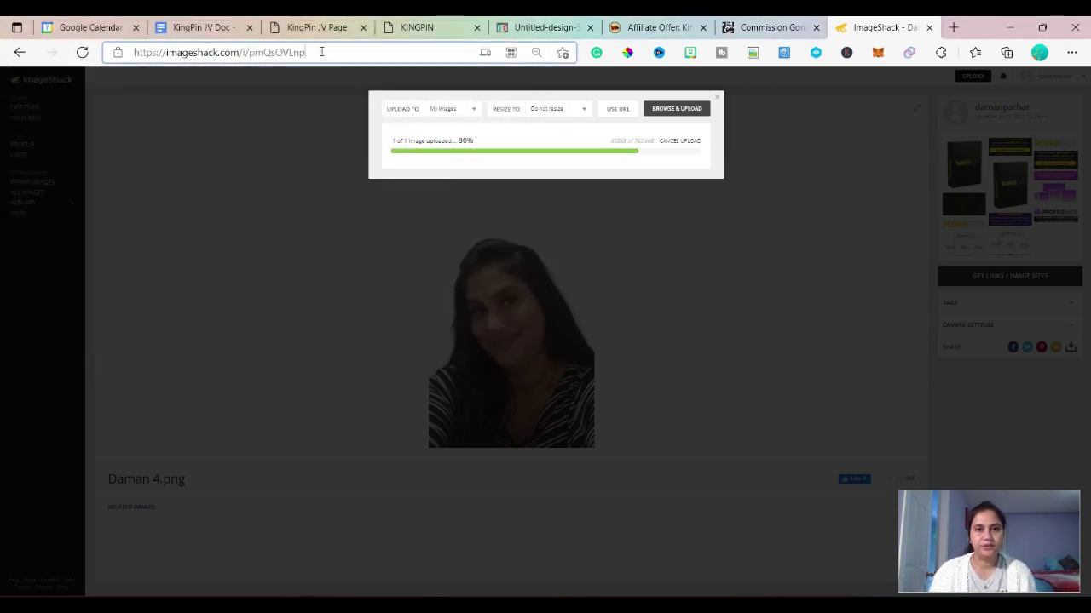
drag(322, 52, 132, 53)
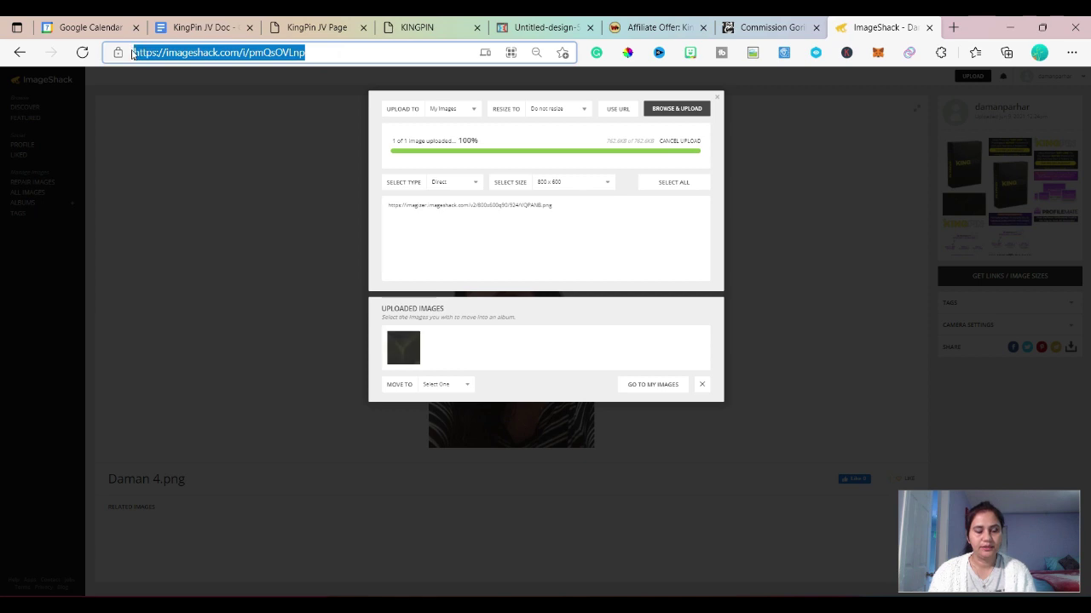
Back in Commission Gorilla, replace the page's background image URL with the copied ImageShack link and save the page.
click(766, 27)
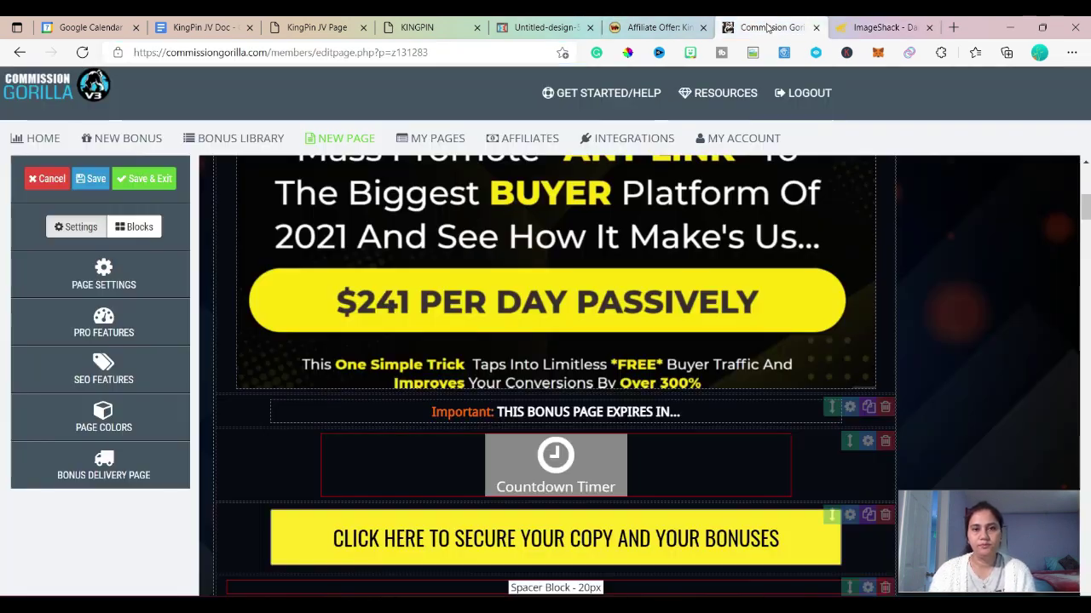
click(103, 277)
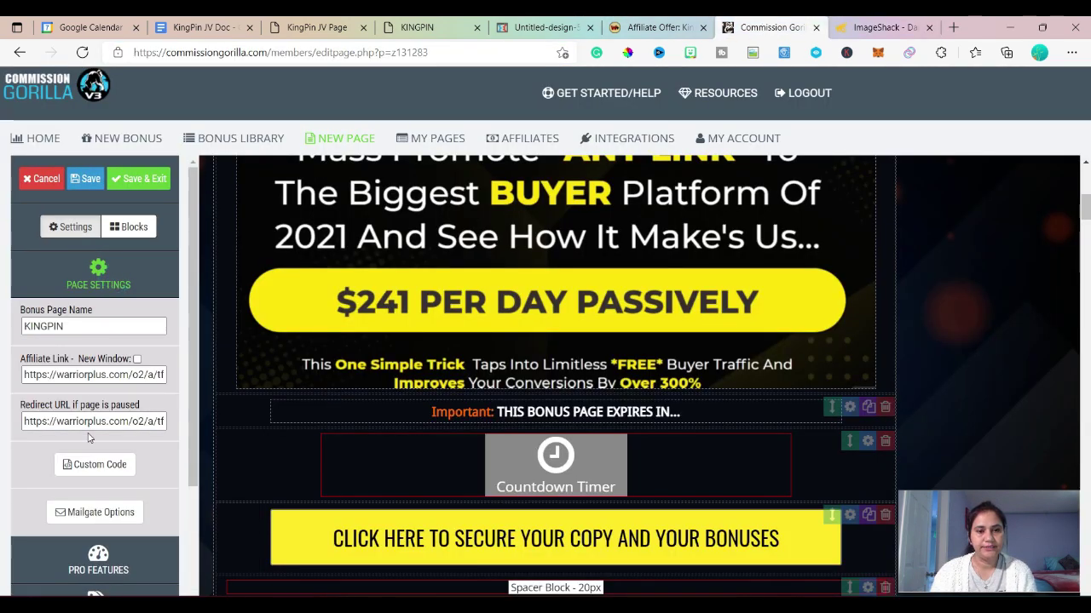
scroll(88, 438, down, 2)
scroll(88, 439, down, 1)
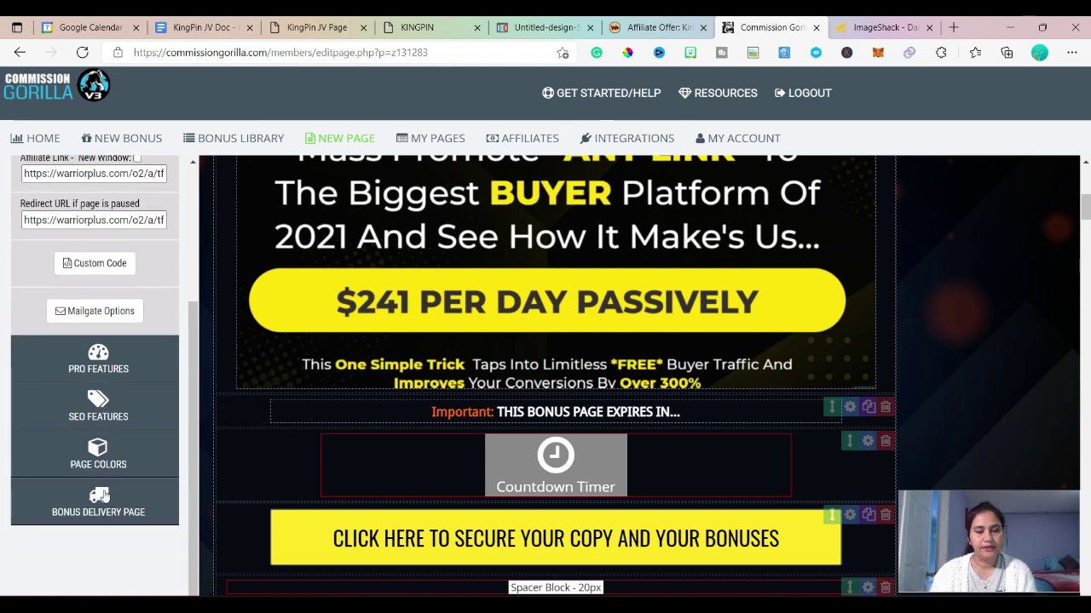
click(116, 454)
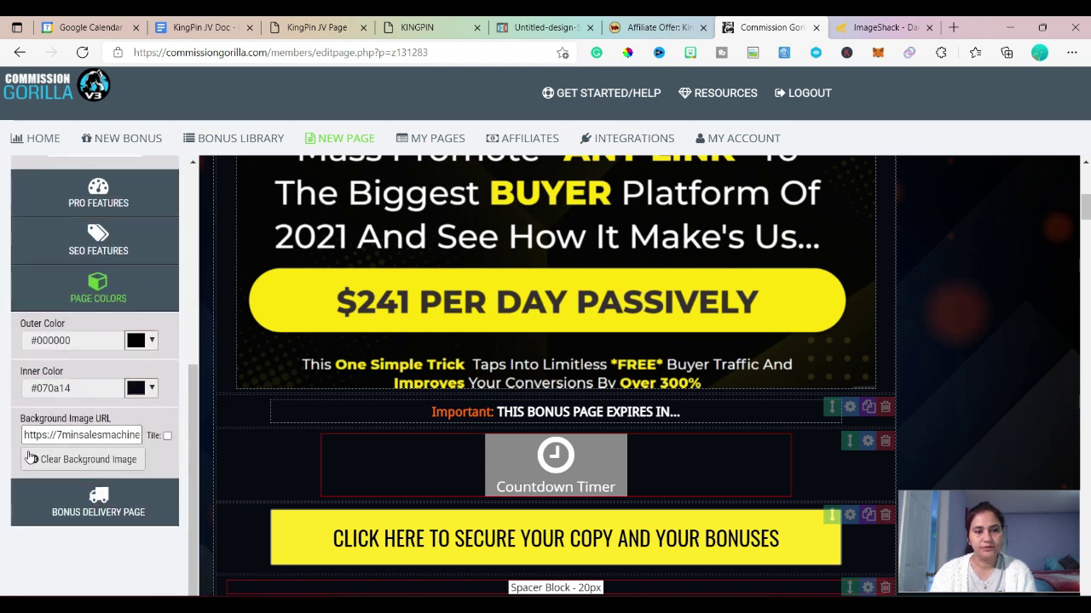
drag(24, 434, 202, 450)
key(ctrl+v)
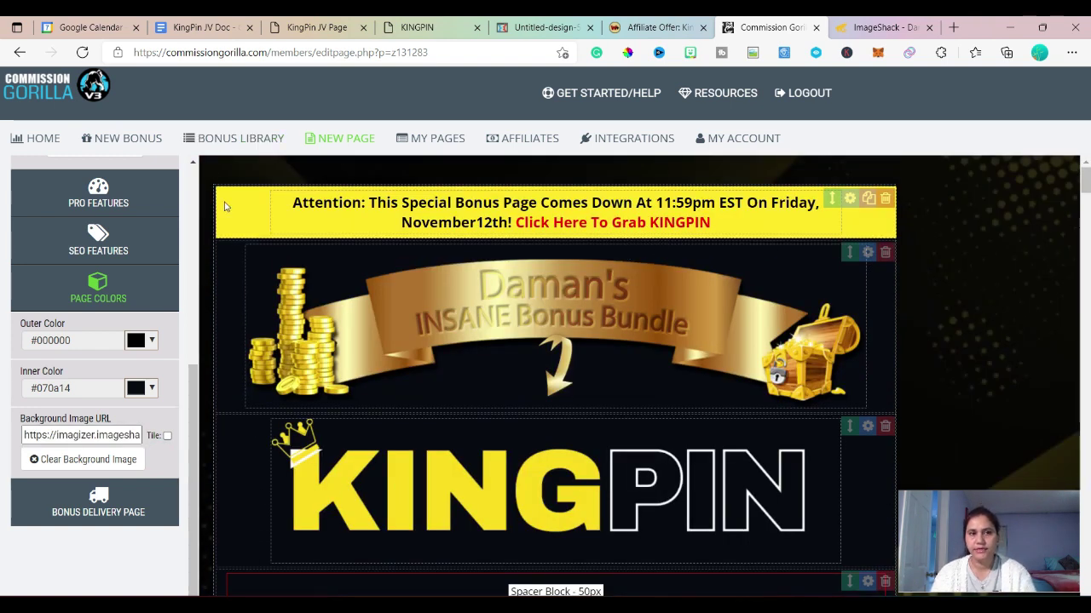
scroll(94, 383, up, 5)
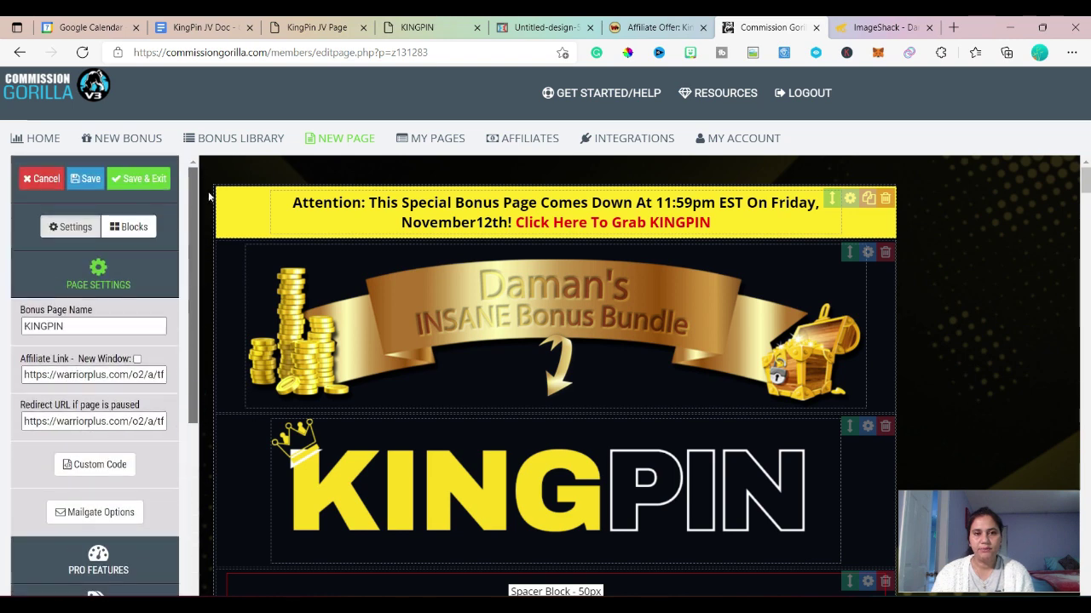
click(88, 179)
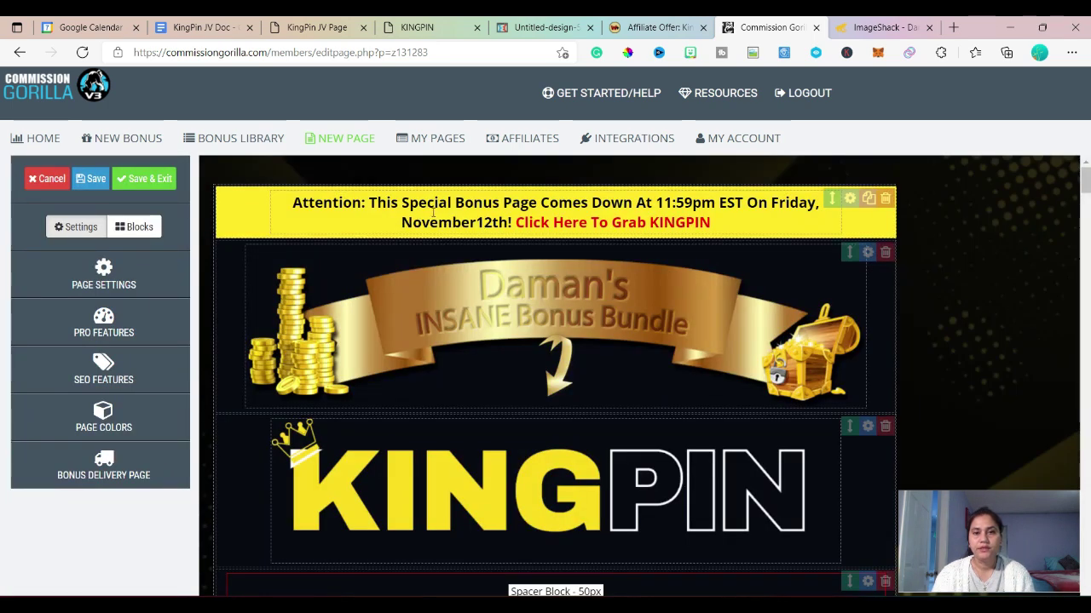
Add an empty bullet after the "30-Day Money-Back Guarantee" item in the key benefits list.
scroll(588, 302, down, 3)
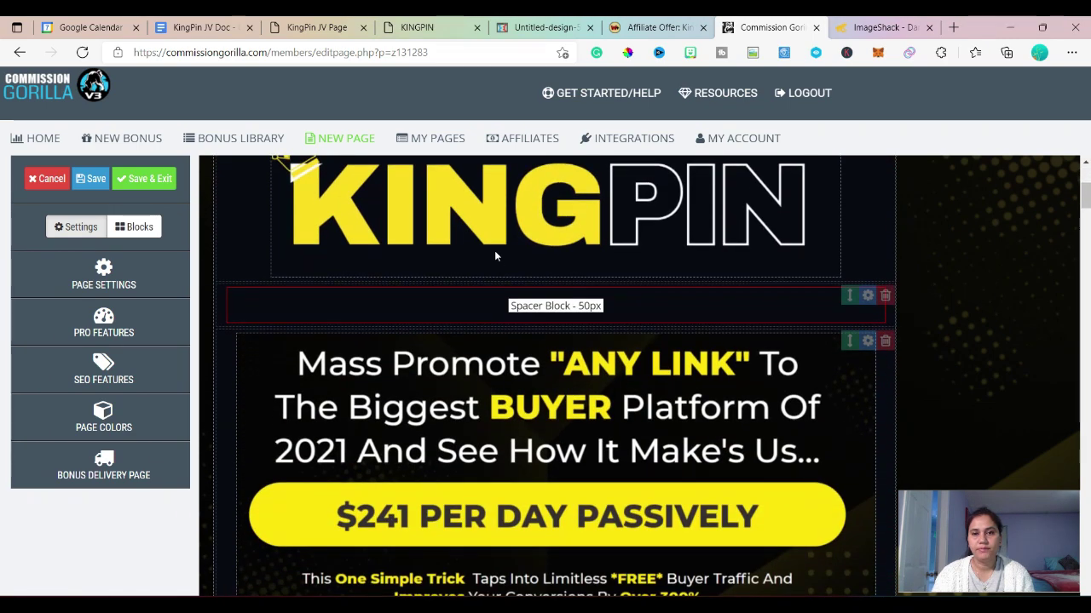
scroll(430, 385, down, 6)
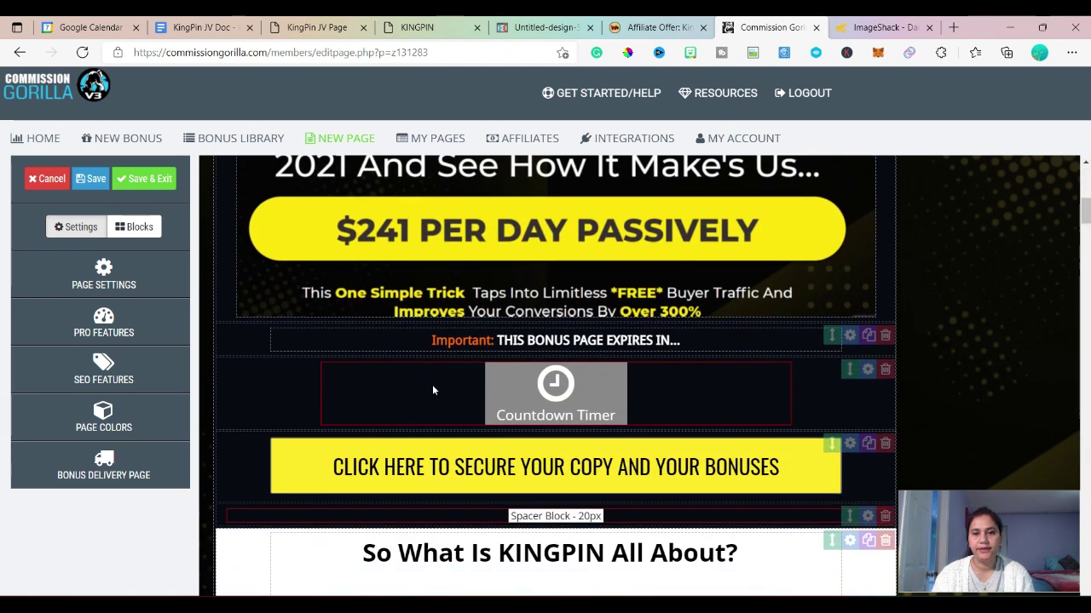
scroll(582, 281, down, 5)
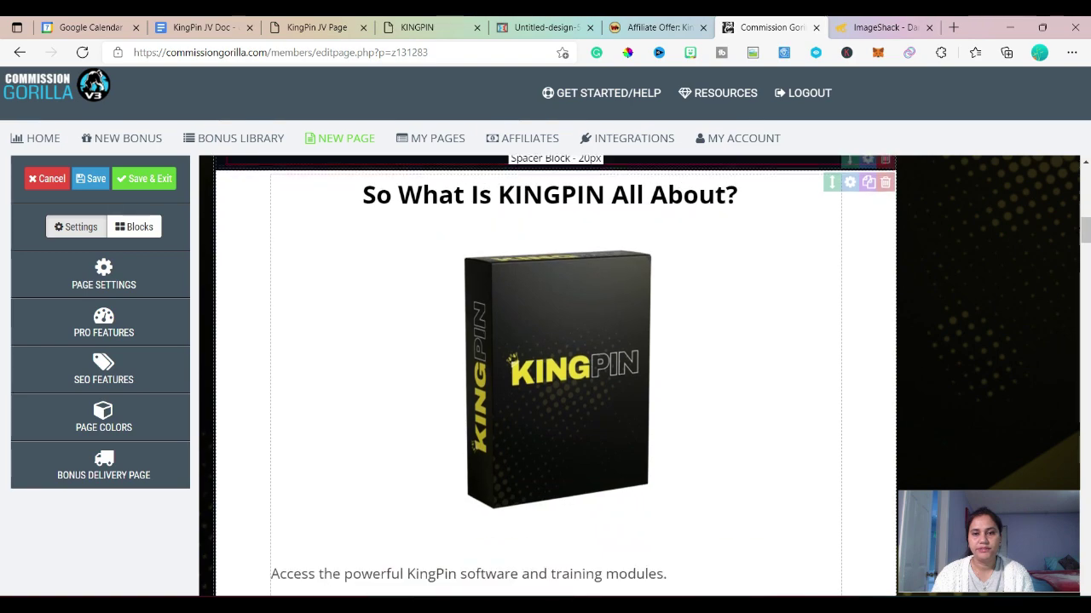
scroll(538, 467, down, 10)
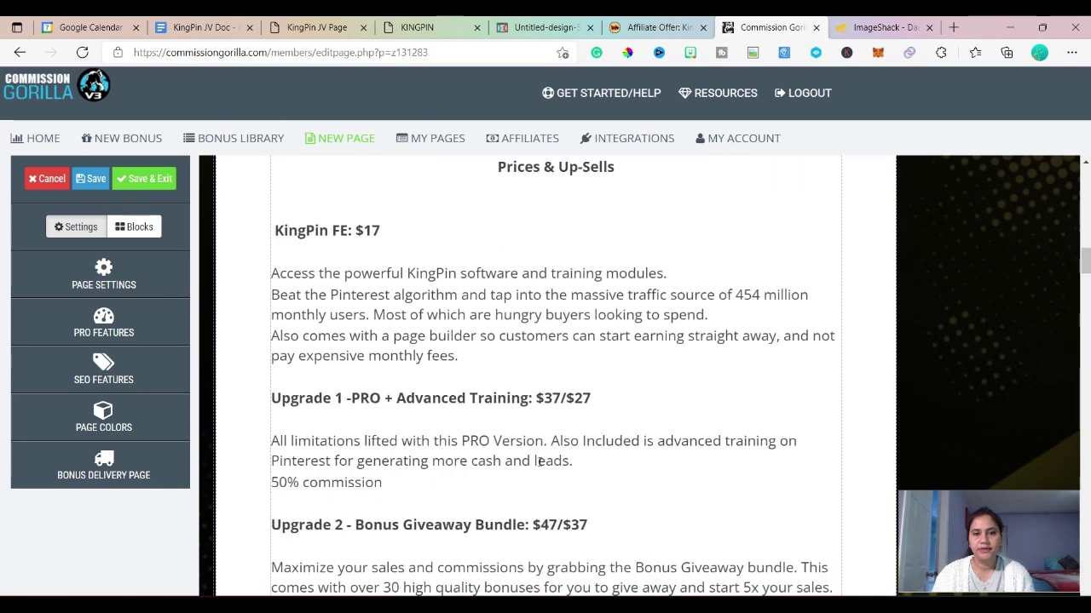
scroll(493, 403, down, 3)
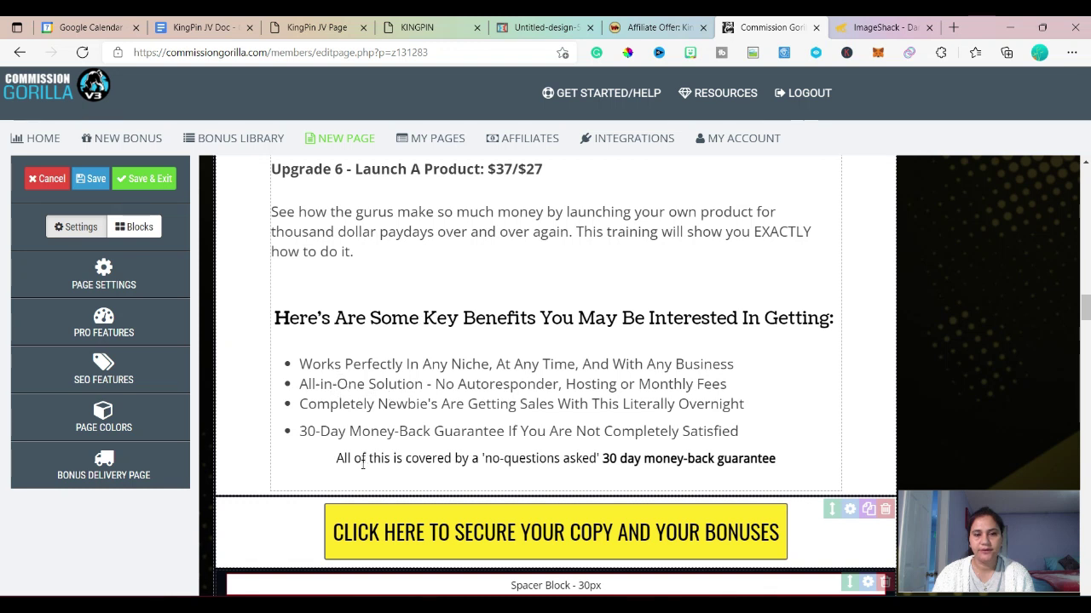
click(760, 435)
key(Return)
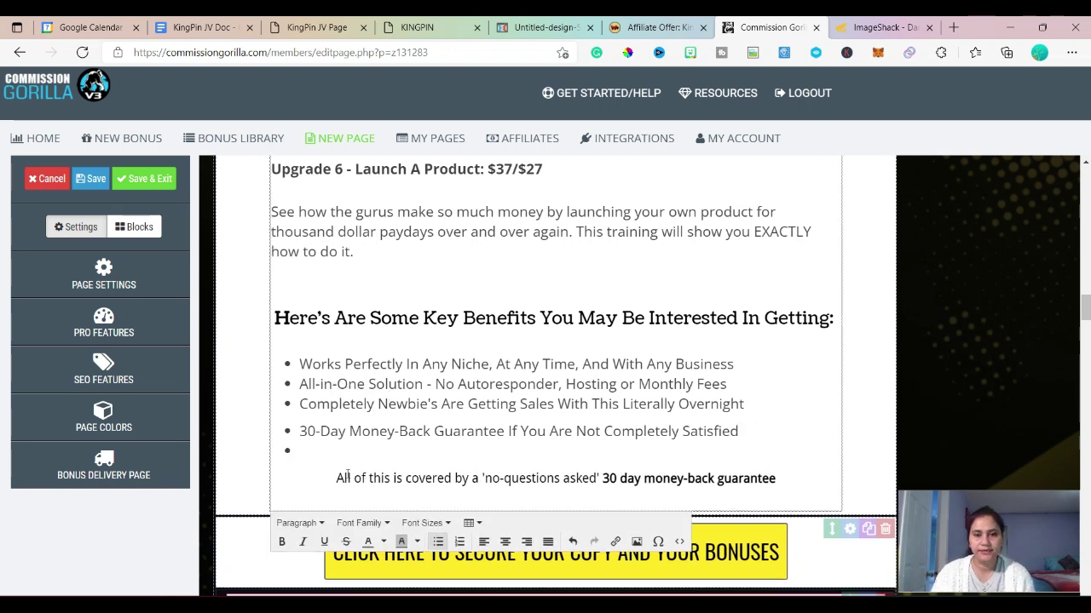
Highlight the "All of this is covered by a 'no-questions asked' 30 day money-back guarantee" line with a light yellow background colour.
drag(339, 478, 669, 493)
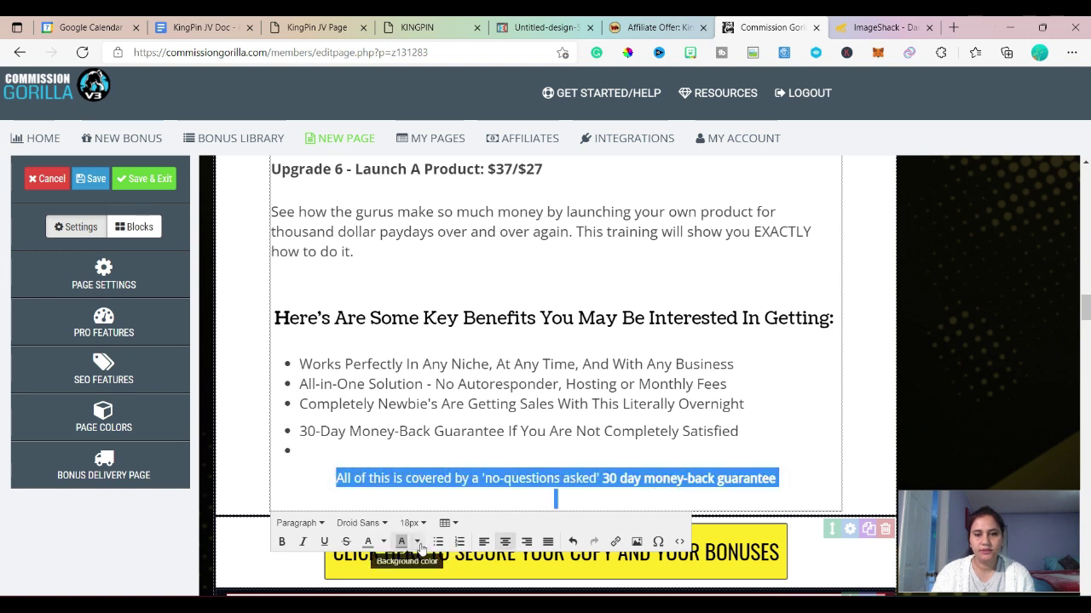
click(421, 458)
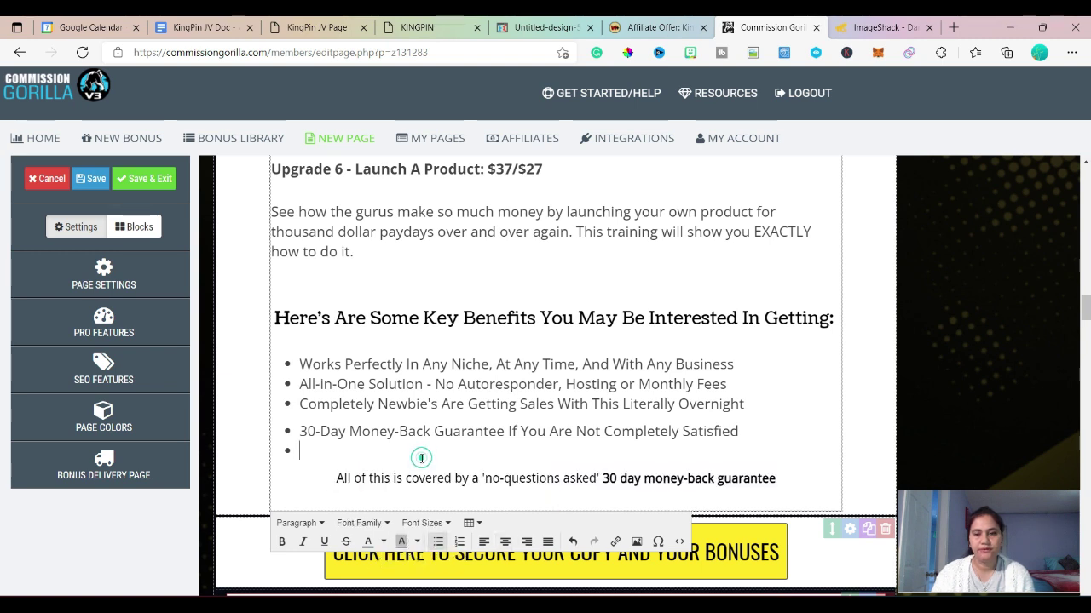
drag(337, 474, 555, 497)
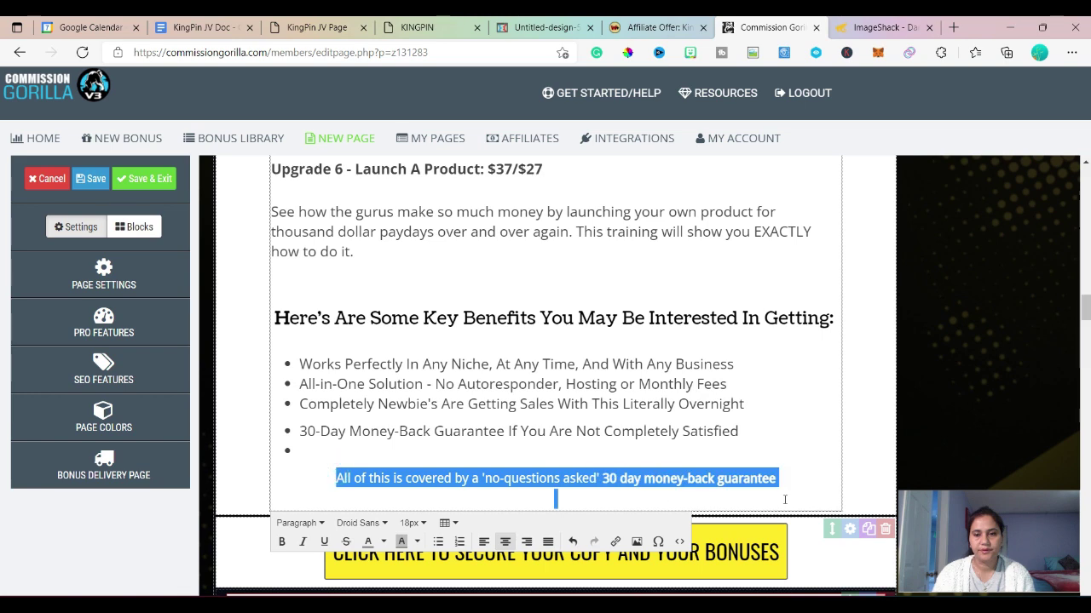
scroll(420, 576, down, 2)
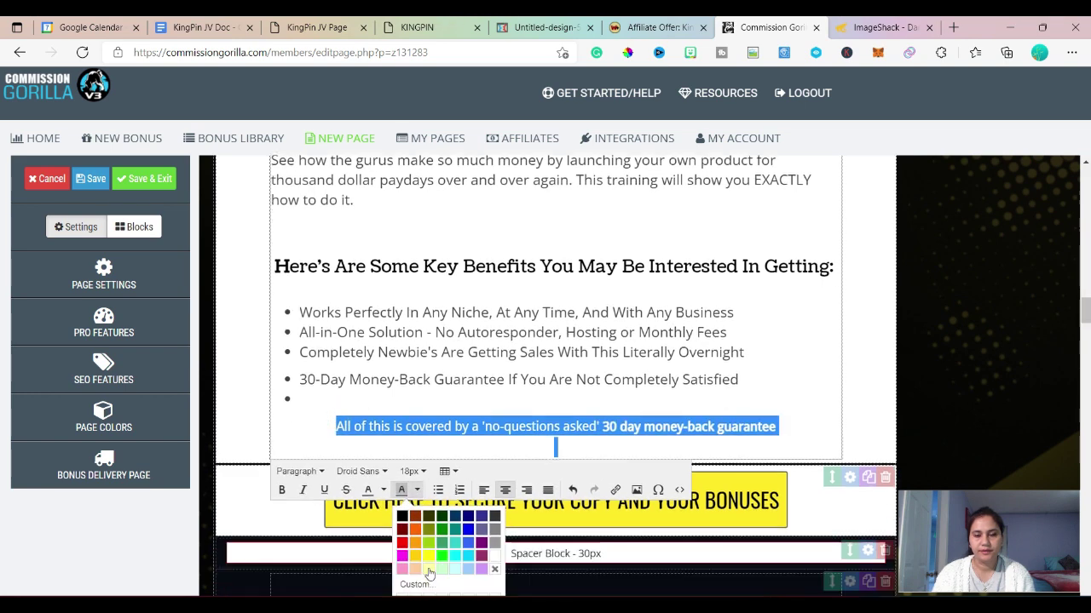
click(426, 485)
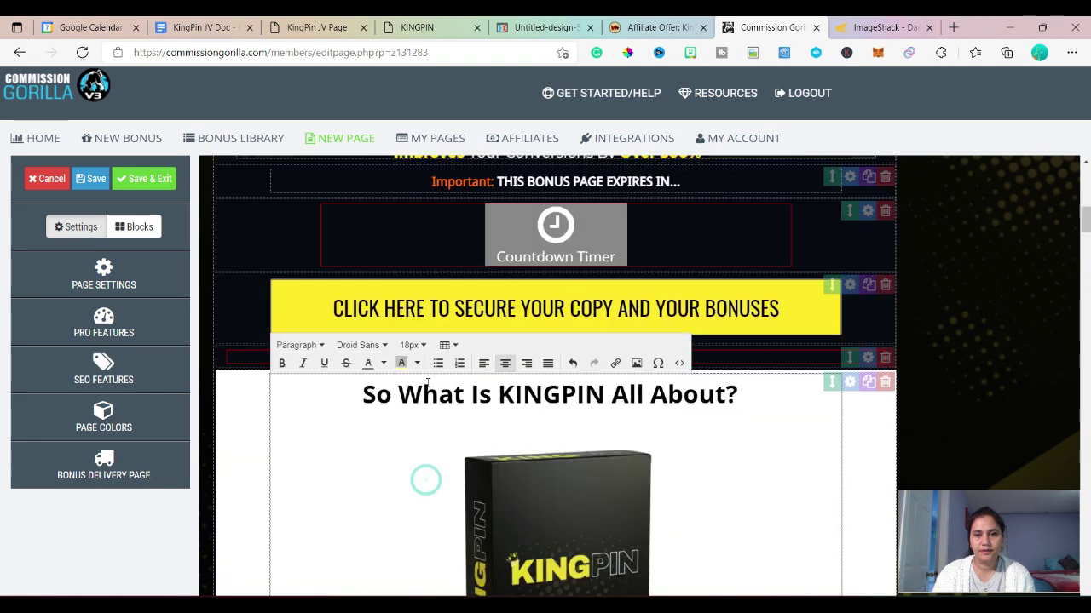
scroll(388, 464, down, 10)
scroll(390, 464, down, 10)
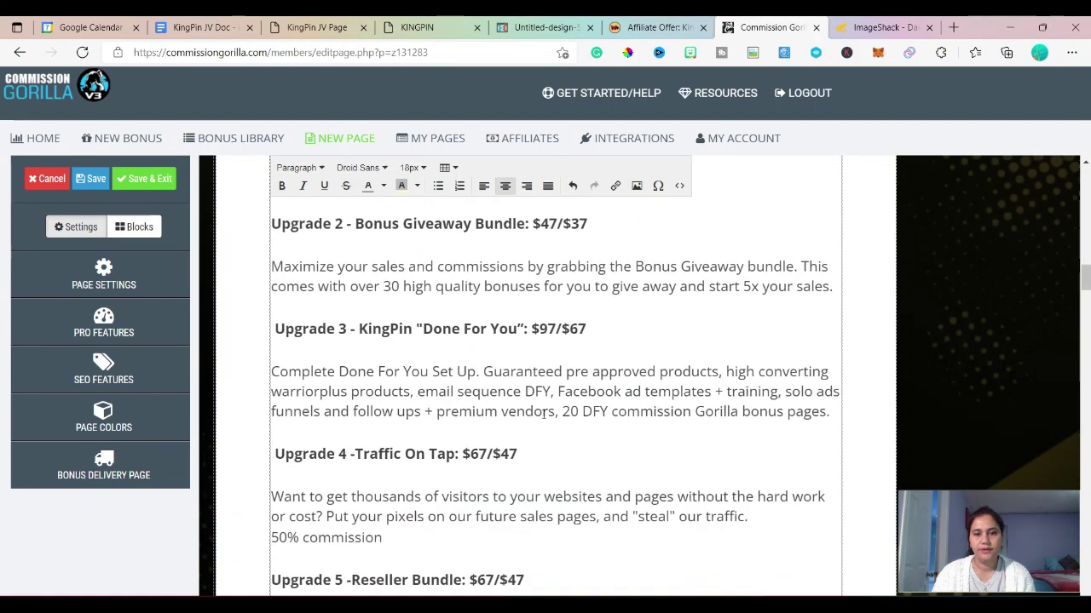
click(558, 442)
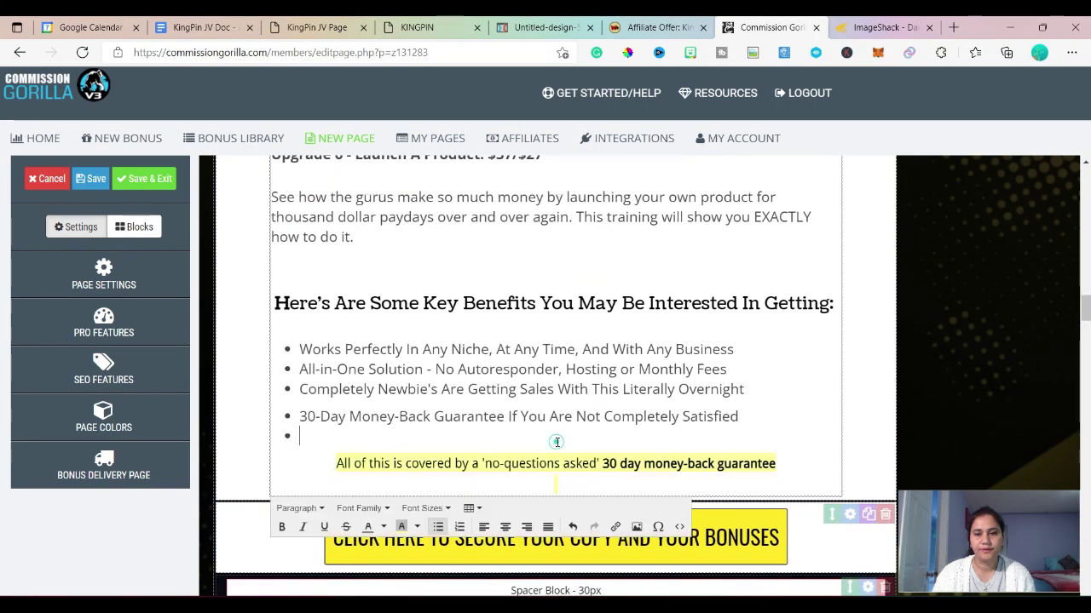
Check the rest of the page down to the affiliate disclaimer, and save and exit the editor.
scroll(492, 381, down, 7)
scroll(493, 381, down, 12)
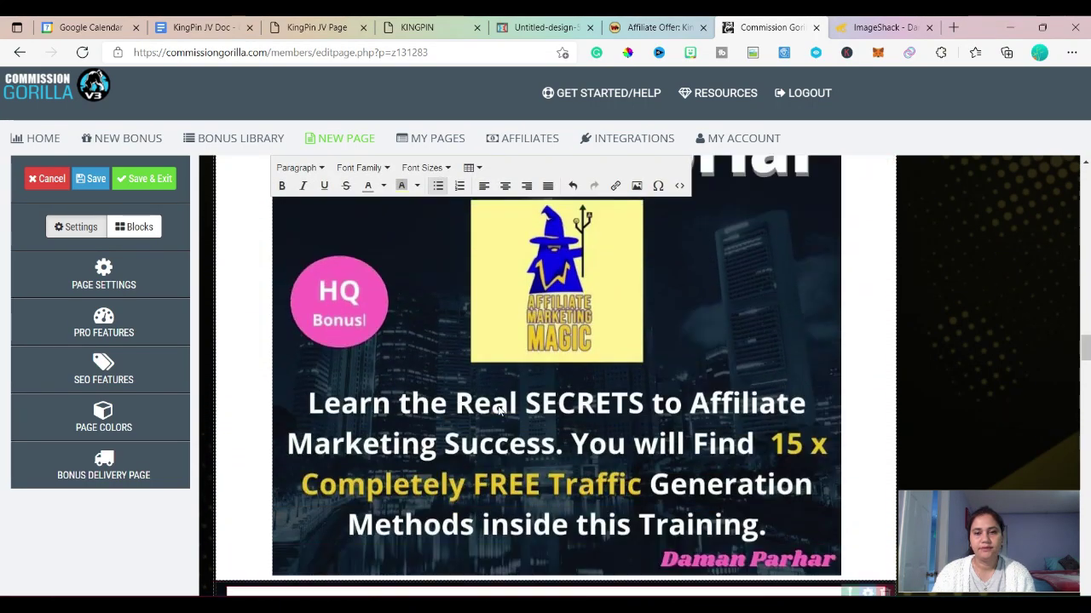
scroll(500, 415, down, 15)
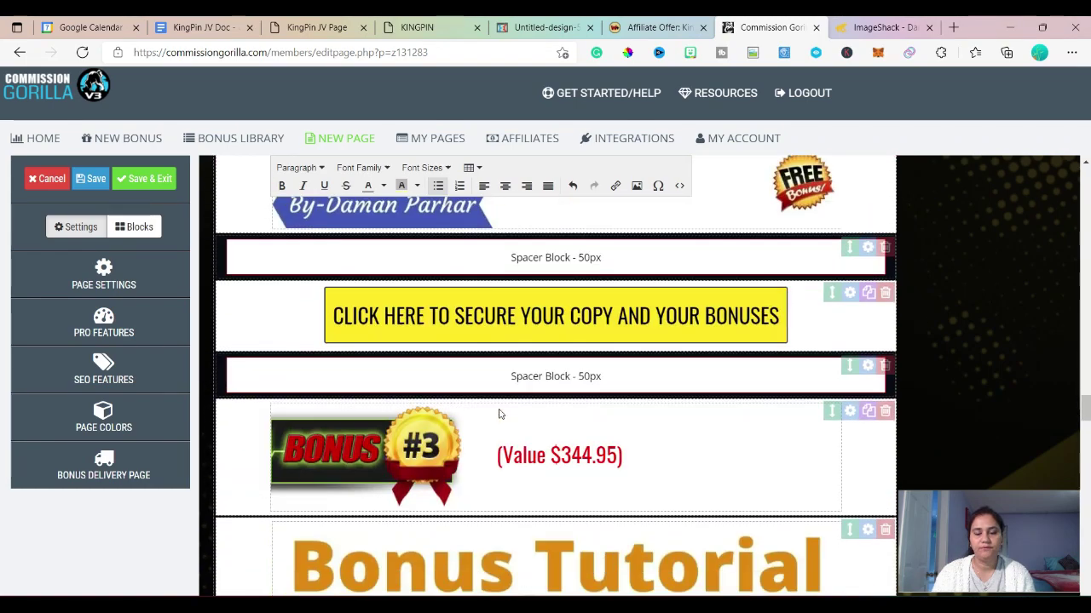
scroll(501, 415, down, 15)
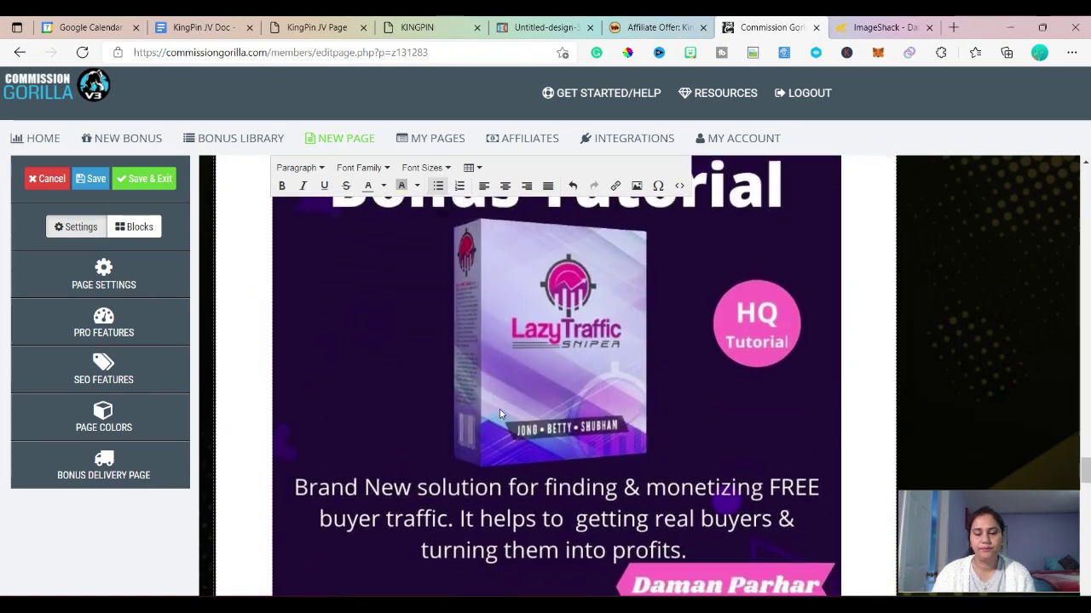
scroll(501, 414, down, 15)
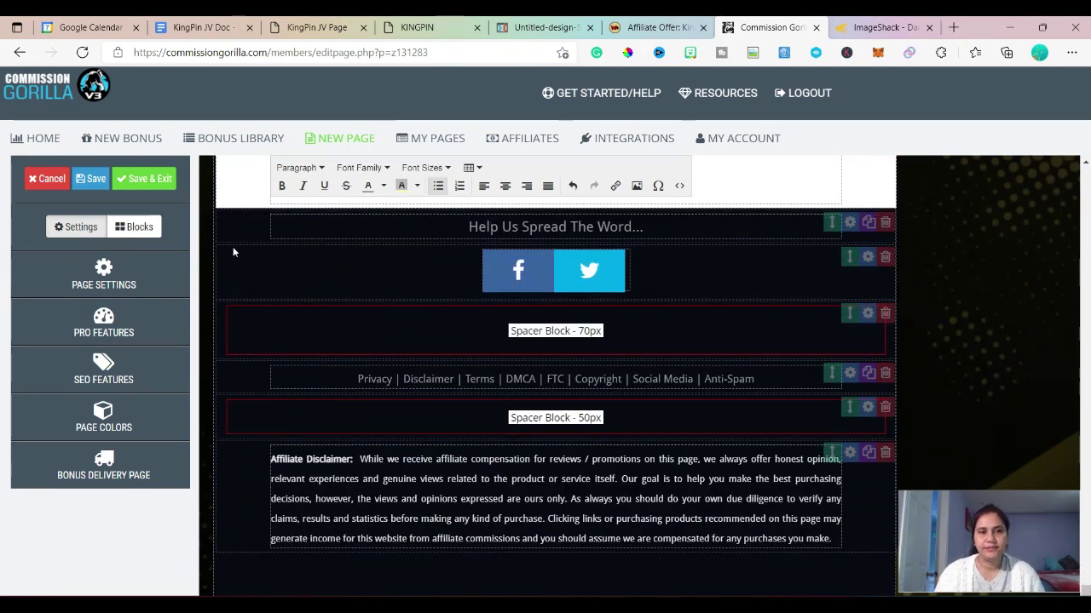
click(144, 180)
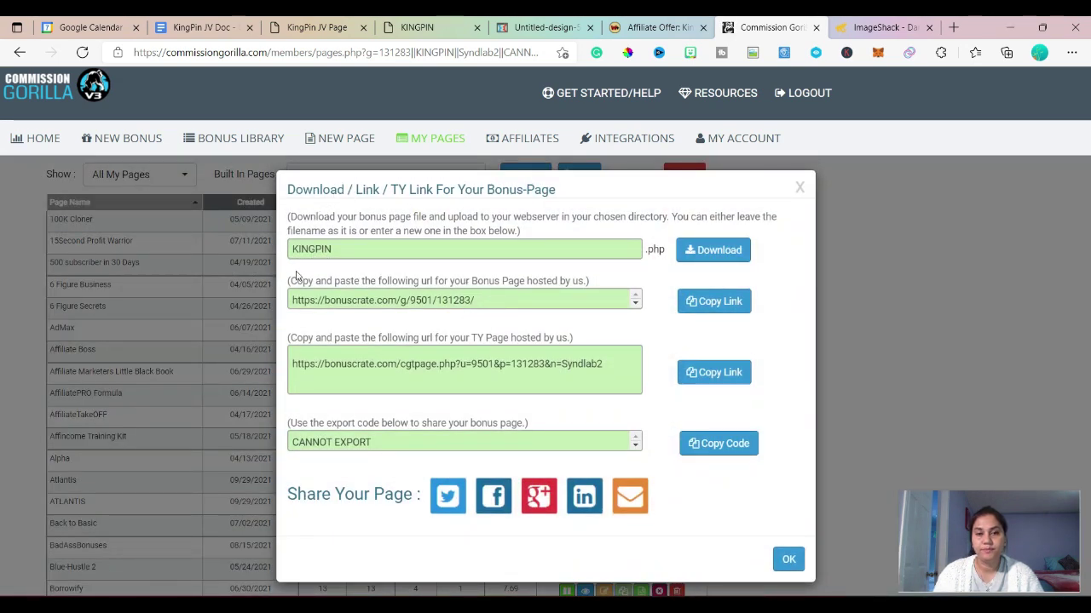
Copy the hosted URL of the KINGPIN bonus page and open it in a new browser tab.
drag(468, 305, 249, 295)
key(ctrl+c)
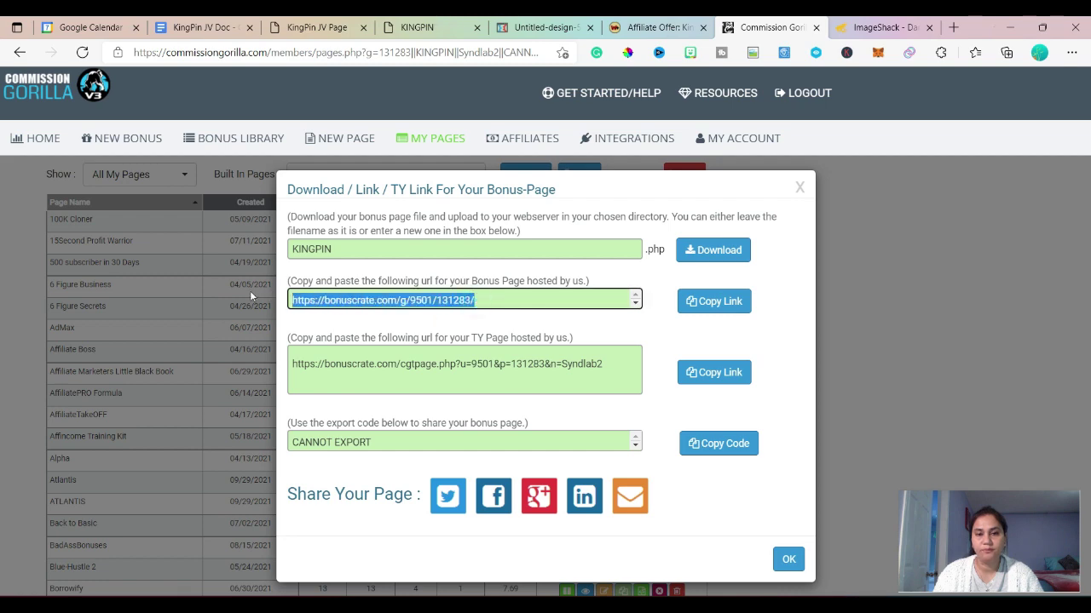
click(952, 28)
click(207, 51)
key(ctrl+v)
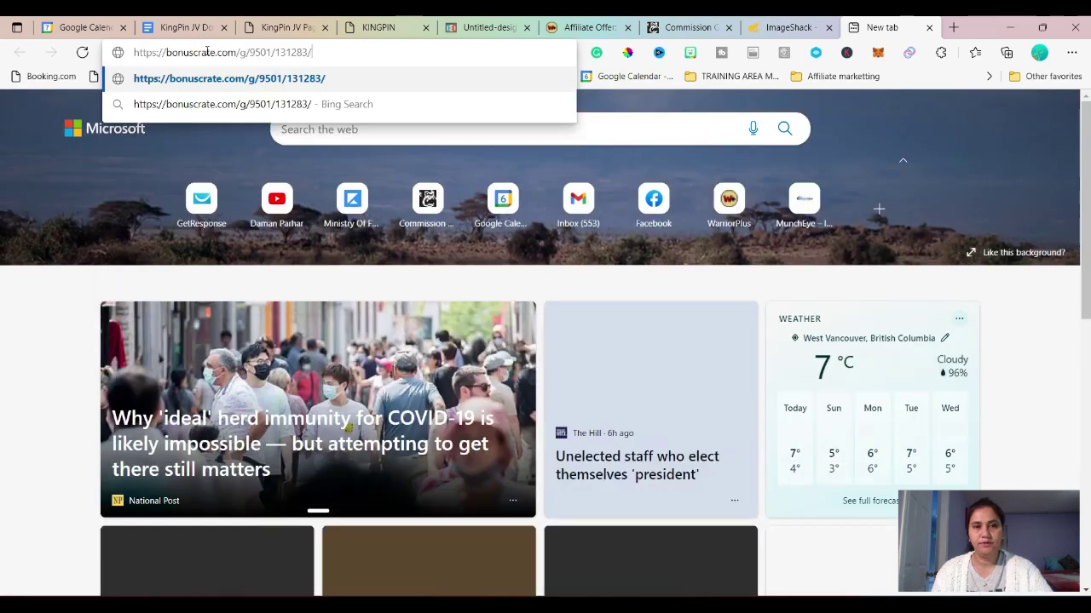
key(Return)
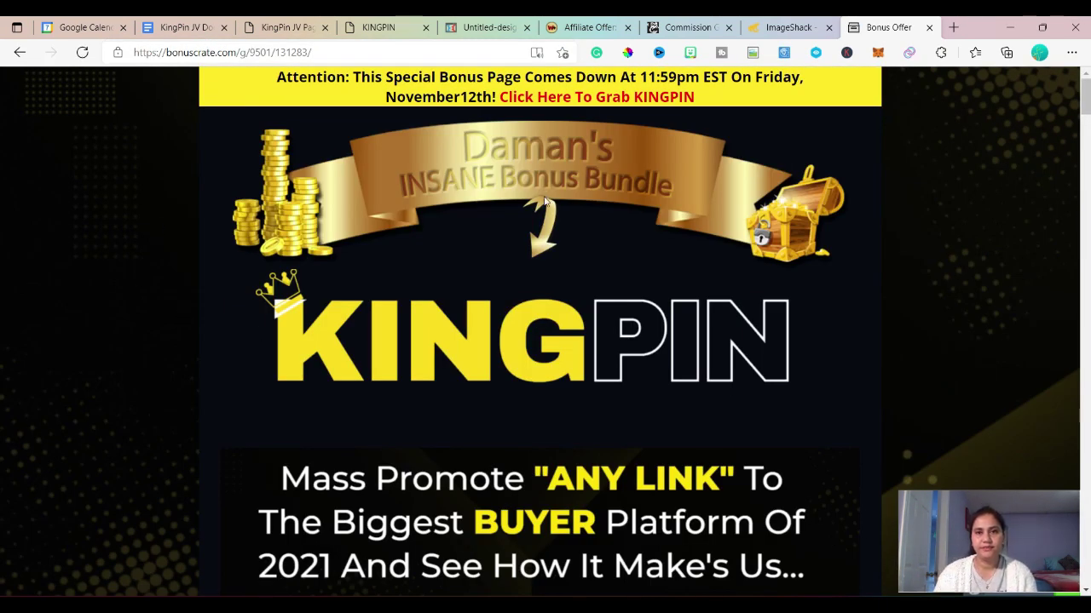
Review the published bonus page from the countdown timer through the benefits, bonuses, signature and disclaimer, staying on the page.
scroll(558, 327, down, 15)
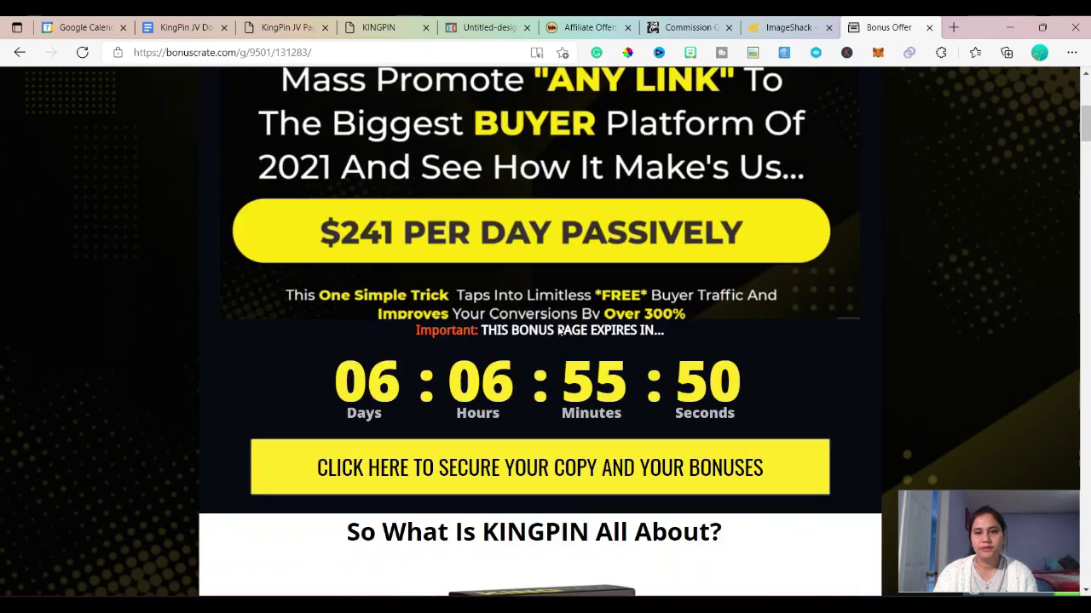
scroll(558, 326, down, 20)
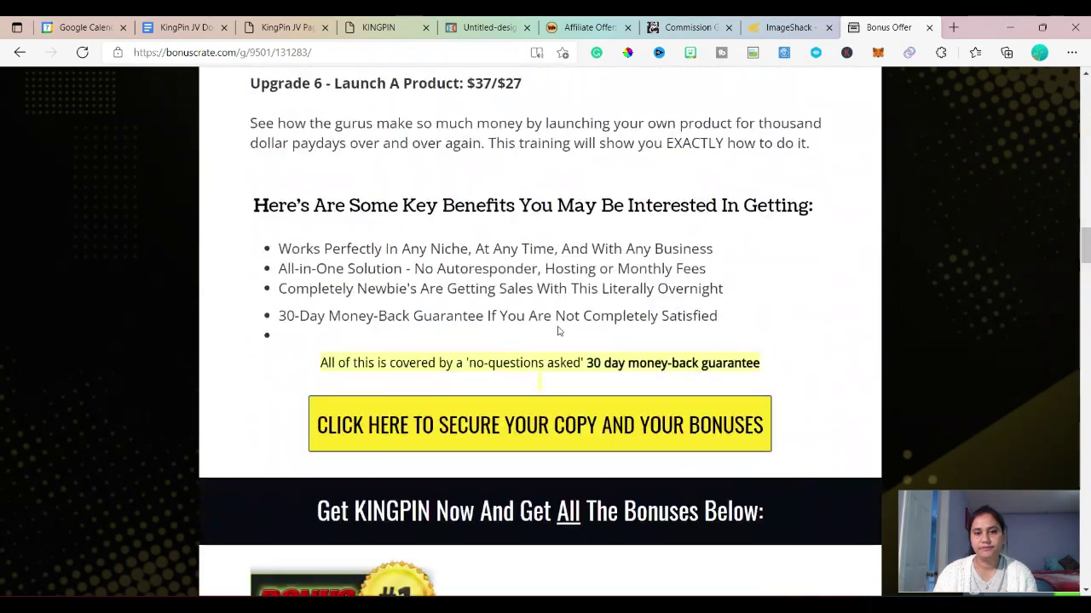
scroll(518, 450, down, 20)
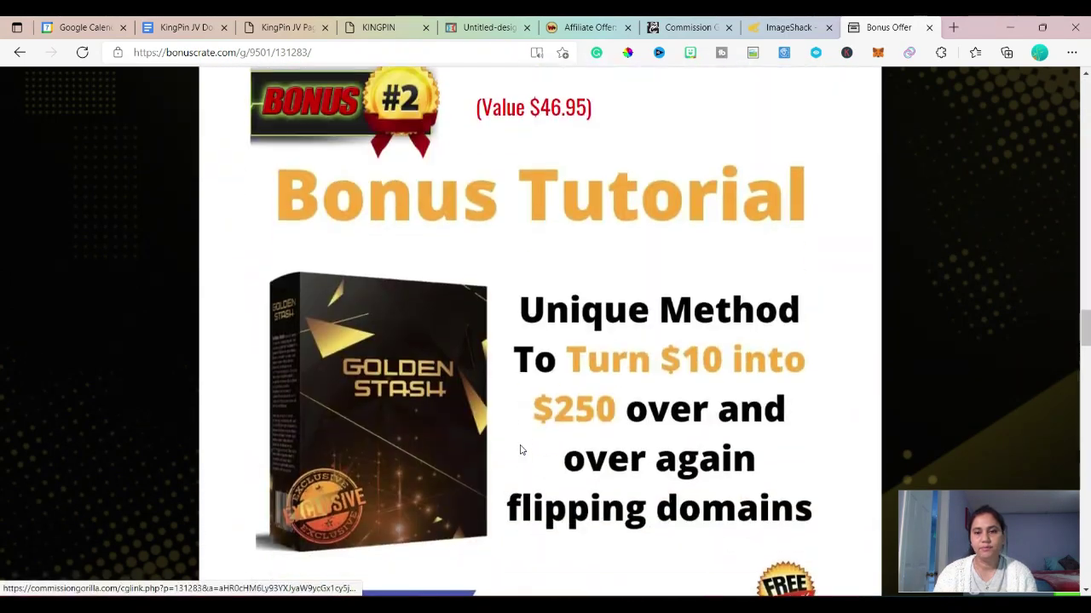
scroll(522, 450, down, 20)
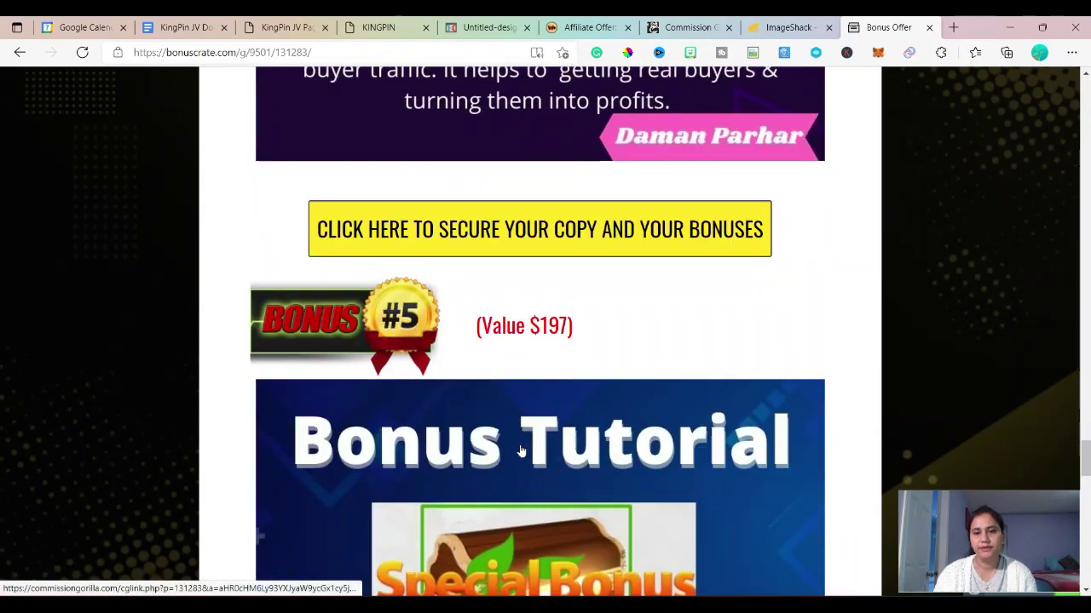
scroll(518, 450, down, 10)
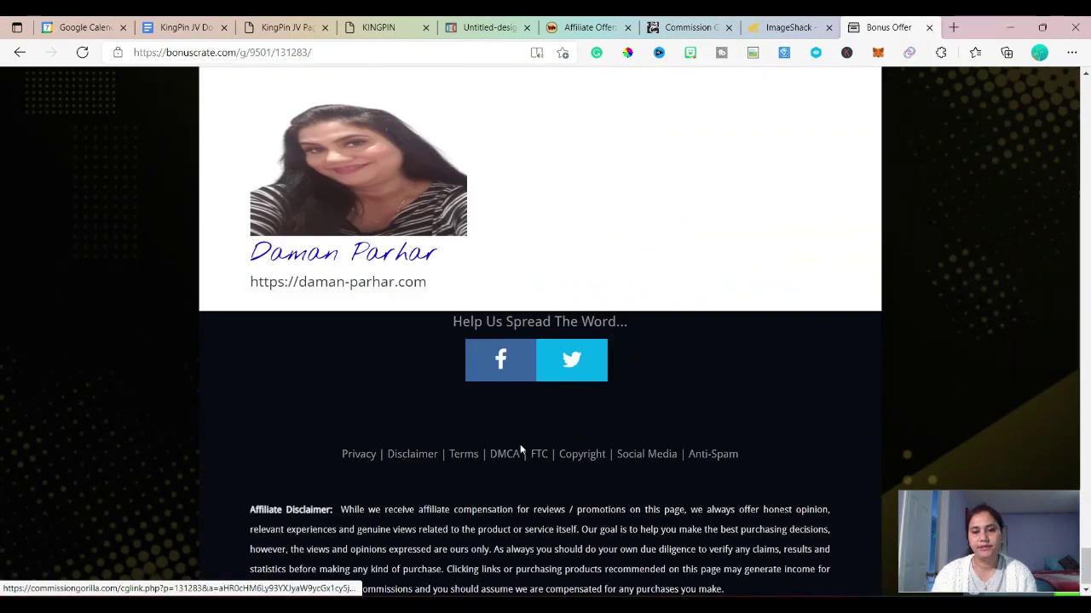
scroll(518, 450, up, 8)
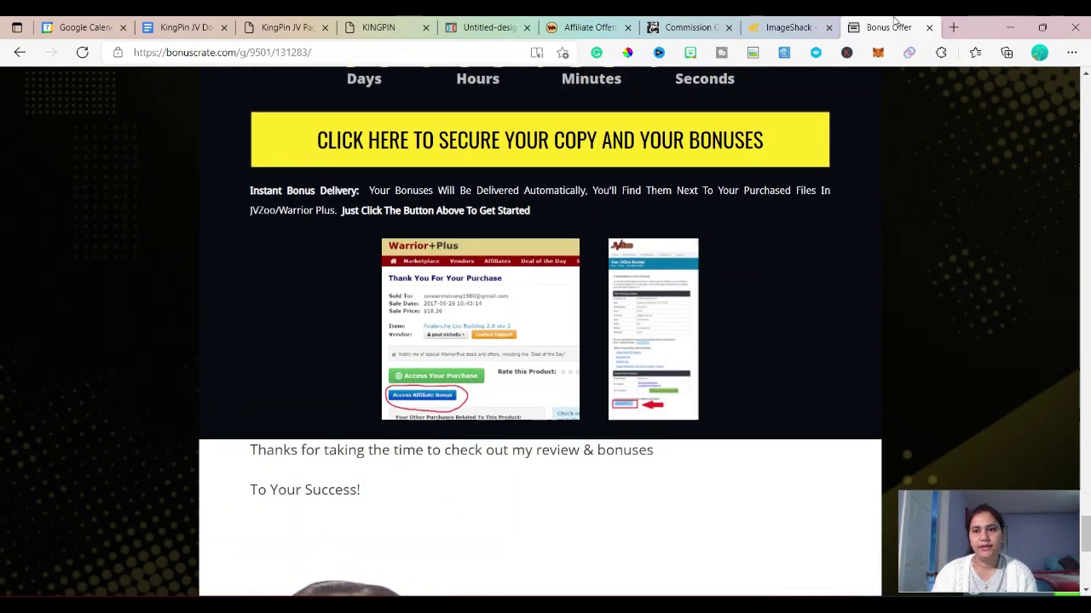
click(20, 52)
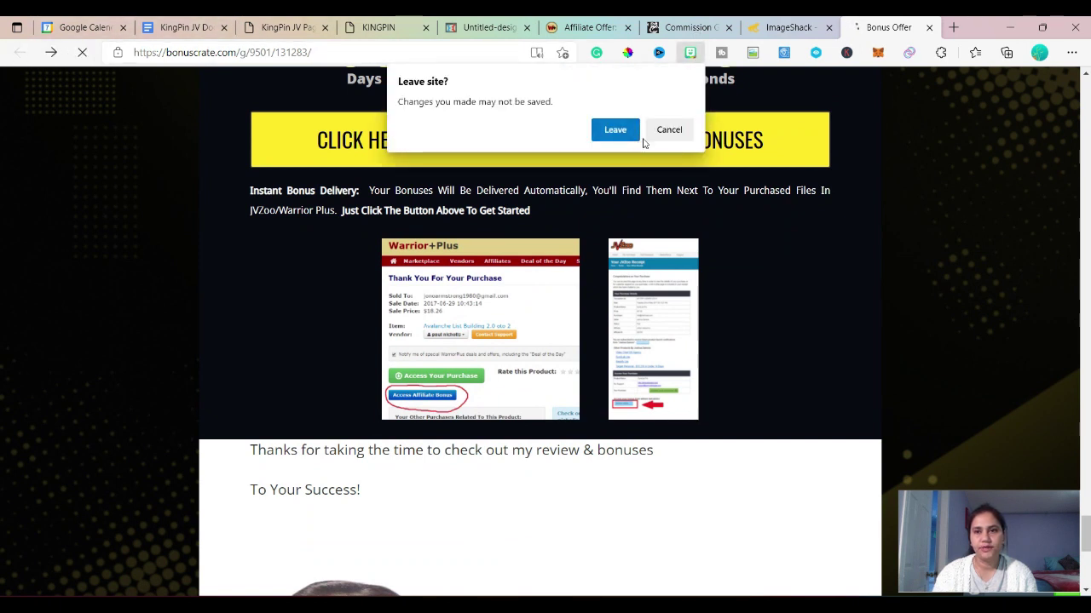
click(652, 129)
Return to Commission Gorilla, copy the hosted thank-you page URL, and open it in a new browser tab.
click(686, 27)
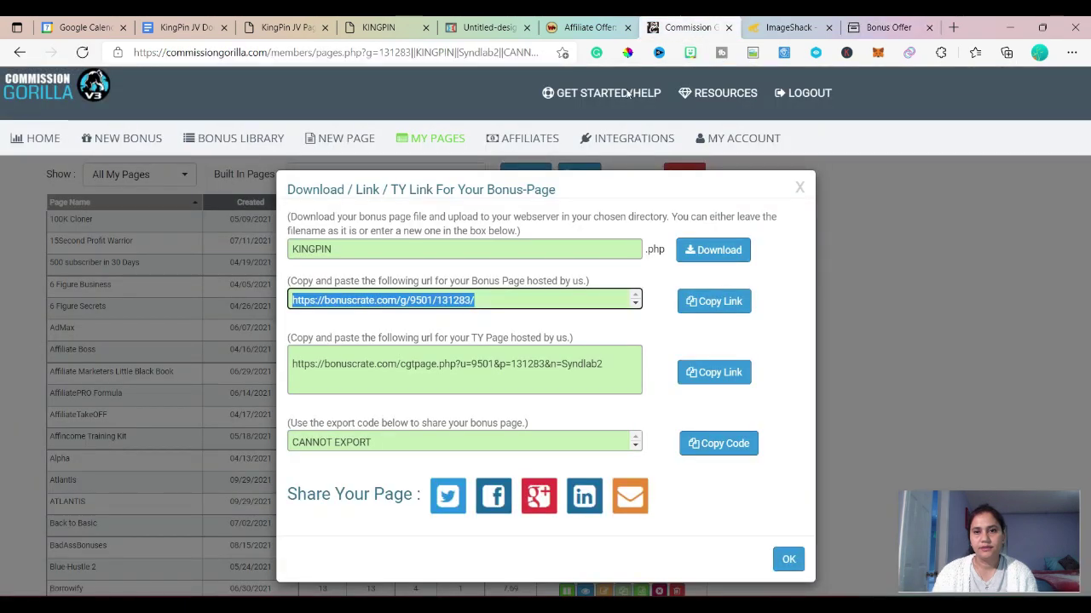
drag(618, 370, 287, 388)
key(ctrl+c)
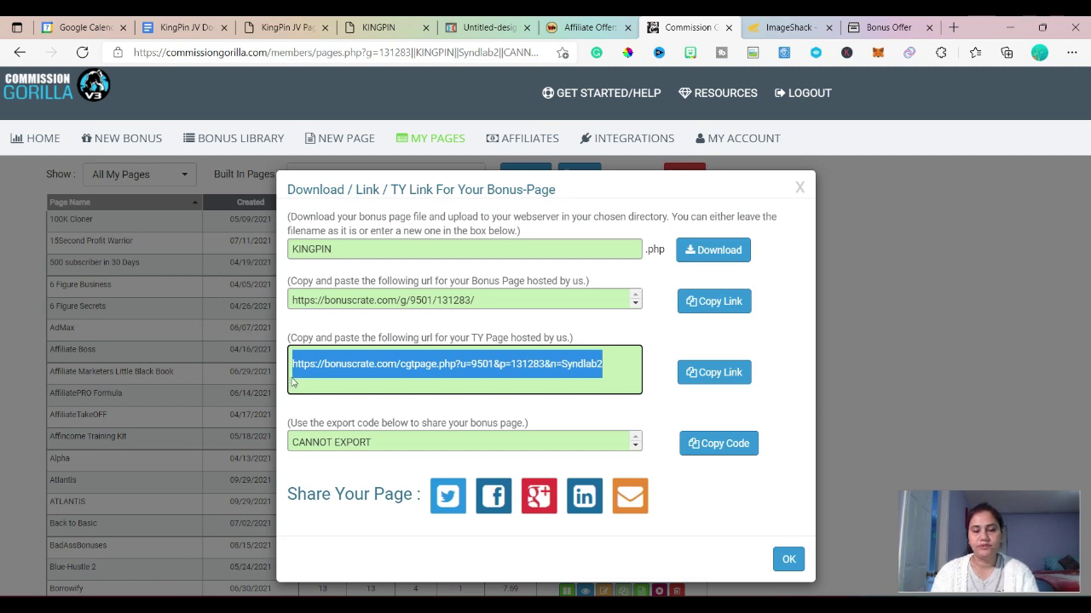
click(952, 28)
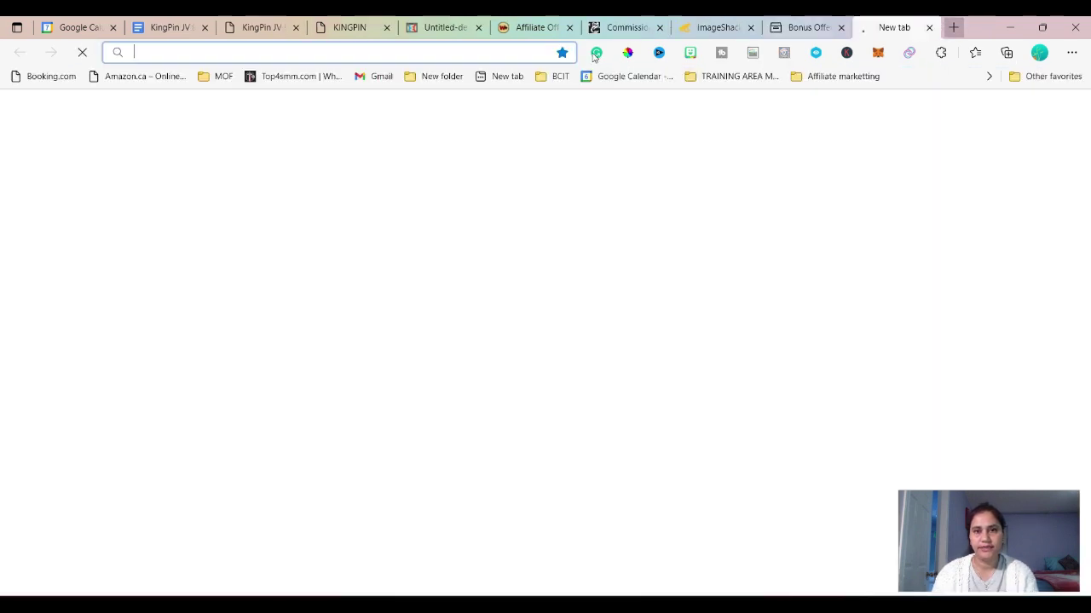
key(ctrl+v)
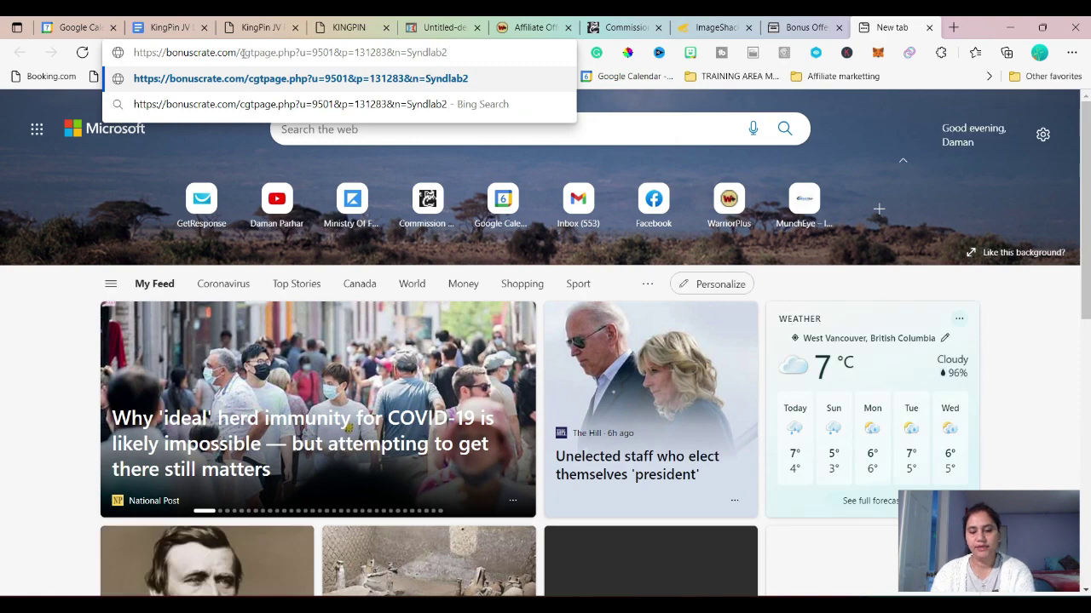
key(Return)
Review the bonus downloads on the thank-you page and open the access link for the "Affiliate Marketing Magic" bonus.
scroll(338, 245, down, 5)
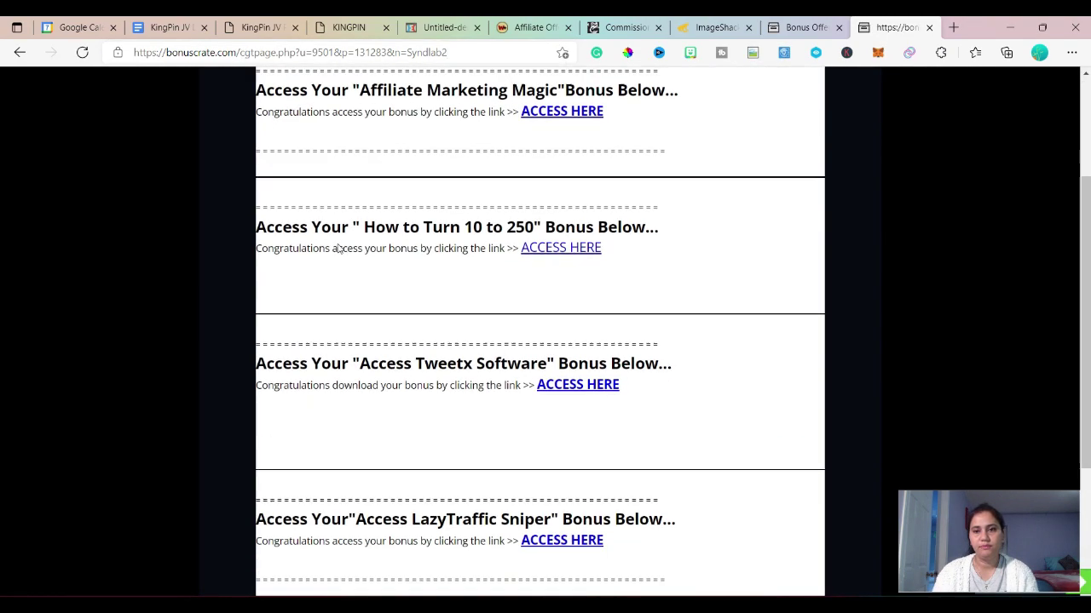
scroll(349, 249, up, 4)
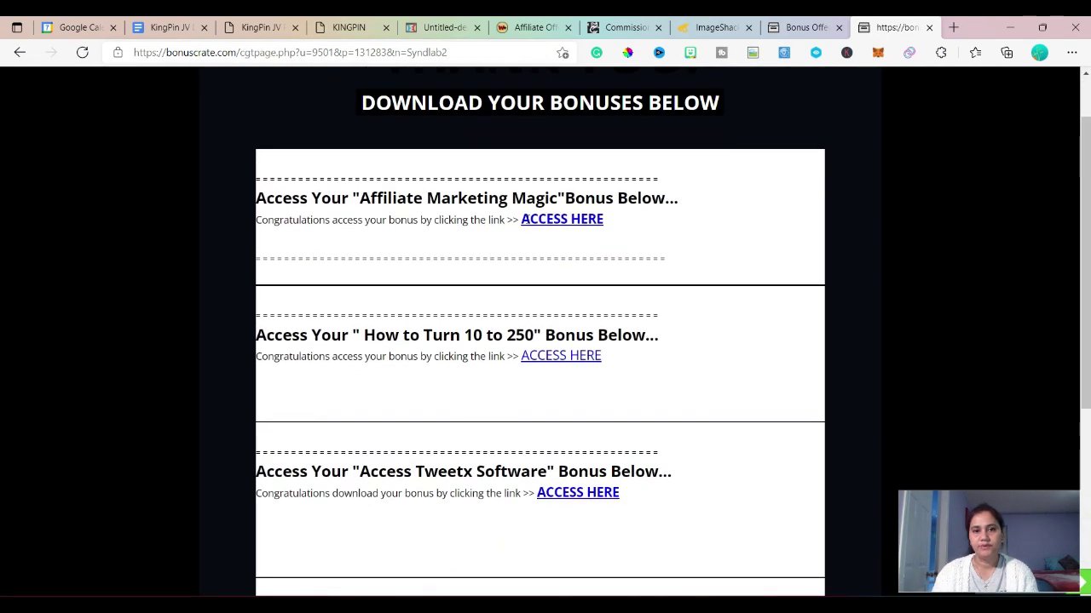
click(543, 222)
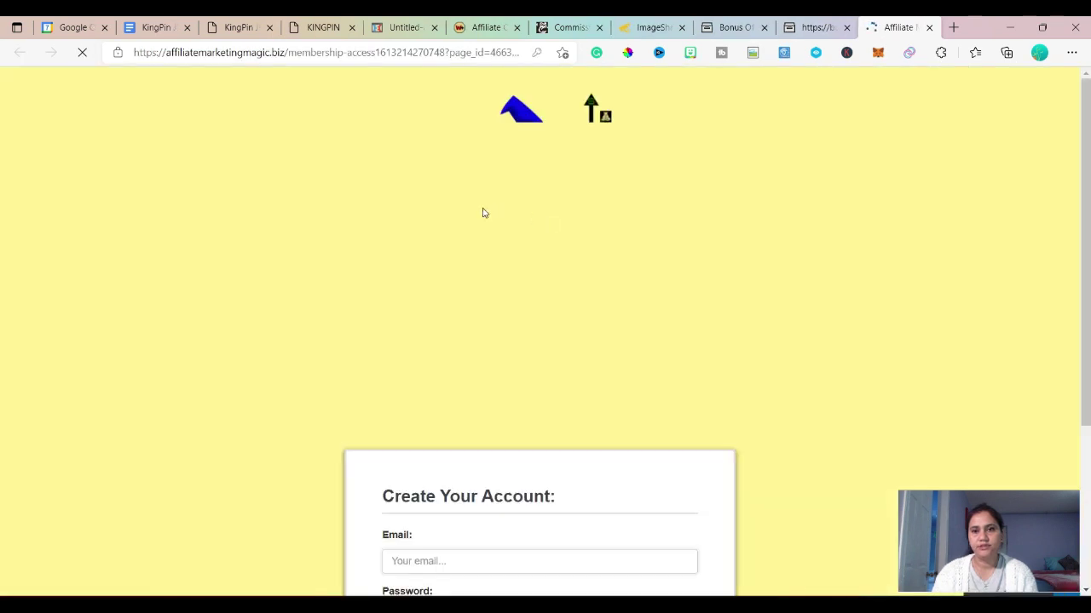
Clear the prefilled email and password from the Affiliate Marketing Magic account creation form, leaving the form unsubmitted.
scroll(435, 422, down, 2)
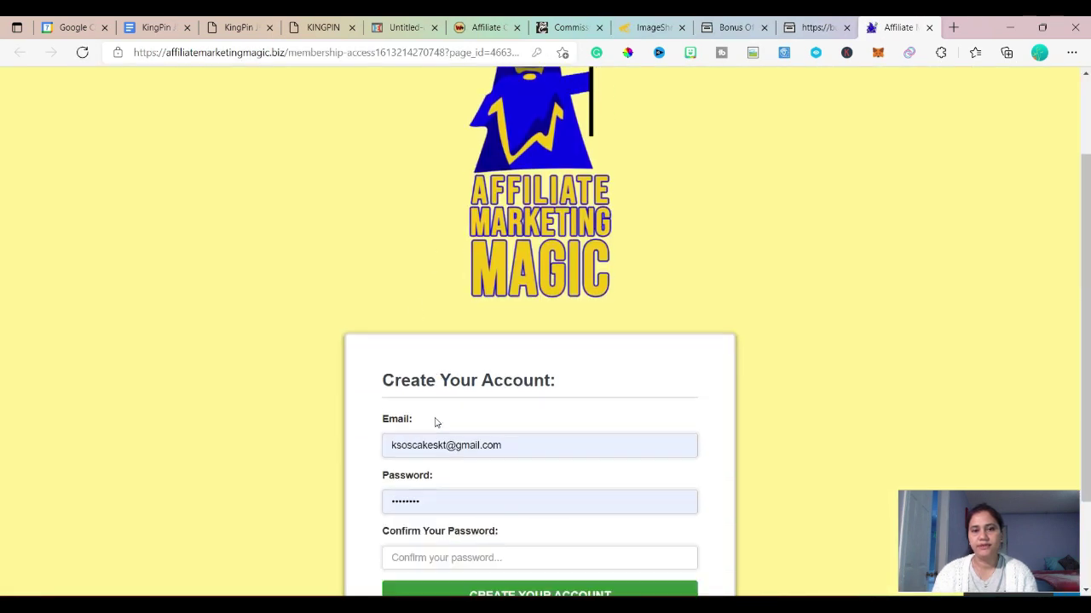
click(524, 402)
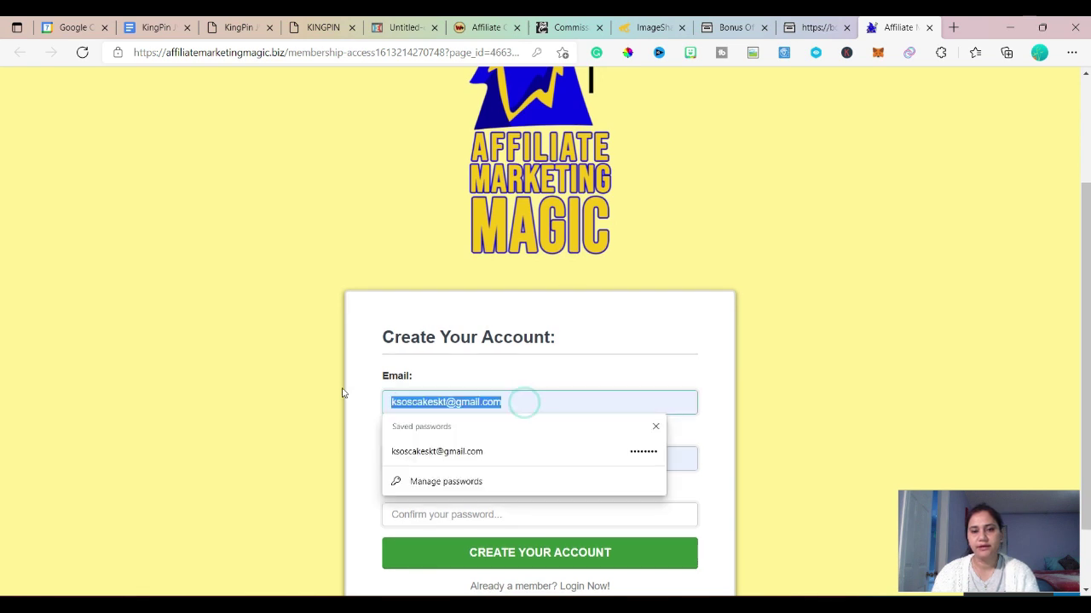
key(BackSpace)
scroll(878, 364, down, 1)
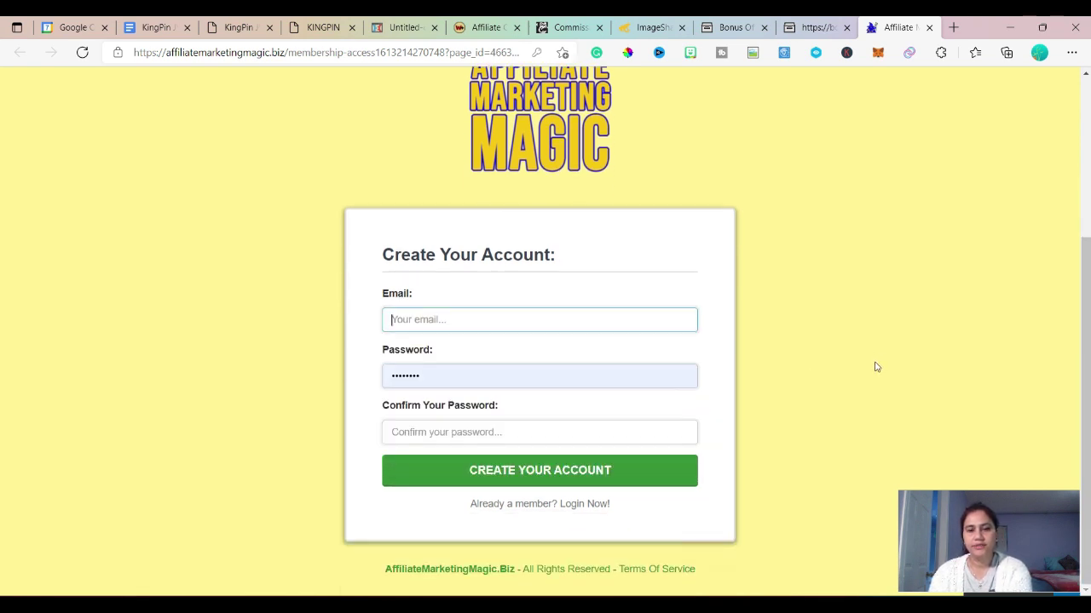
click(440, 376)
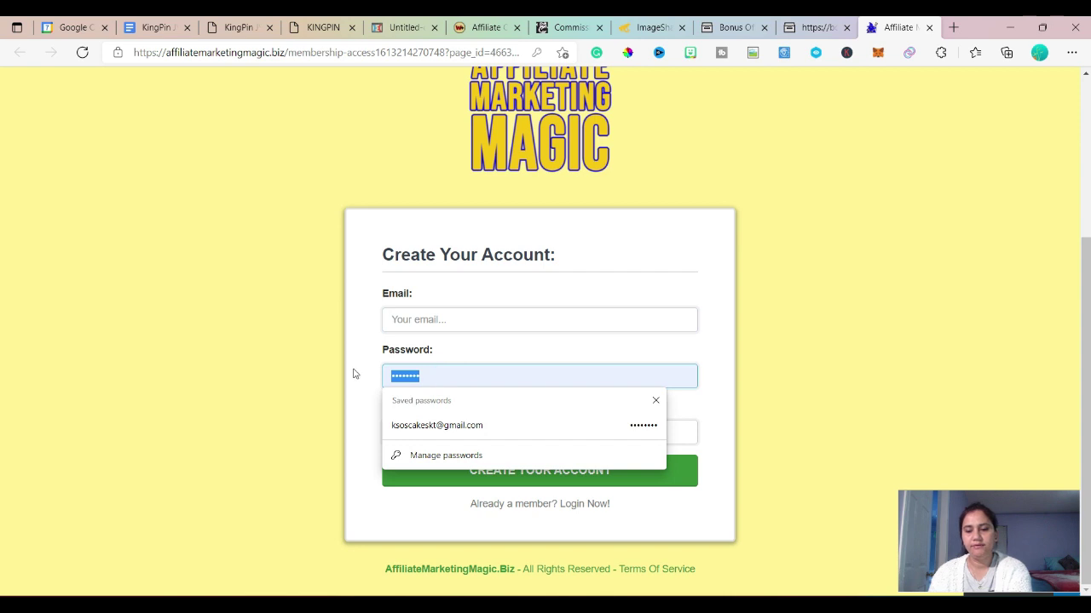
key(BackSpace)
click(810, 366)
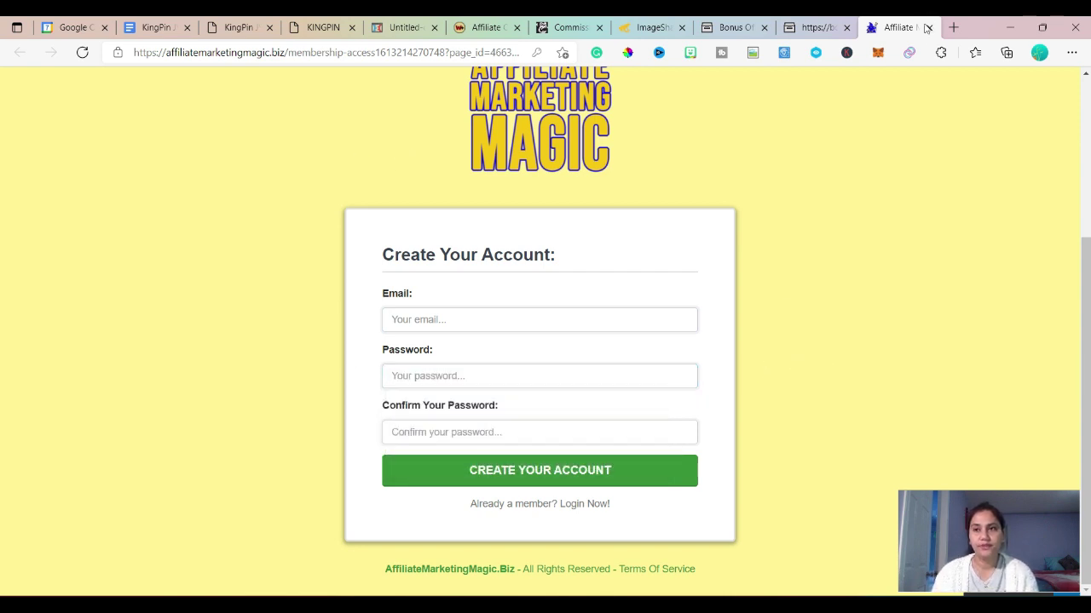
Close the Affiliate Marketing Magic and thank-you page tabs, return to Commission Gorilla, and dismiss the KINGPIN page links dialog.
click(846, 28)
click(848, 28)
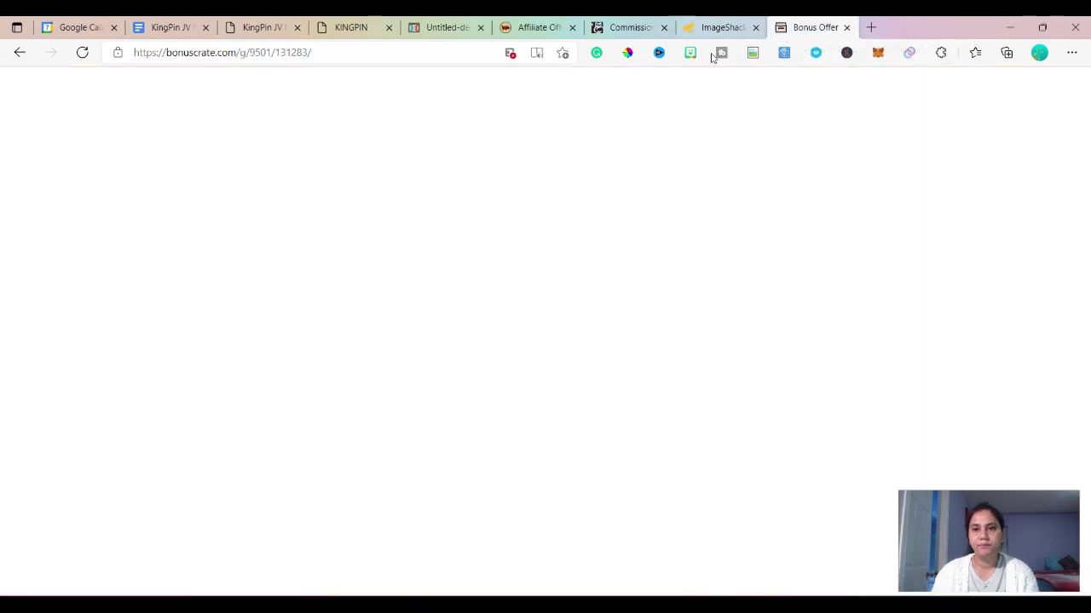
click(632, 28)
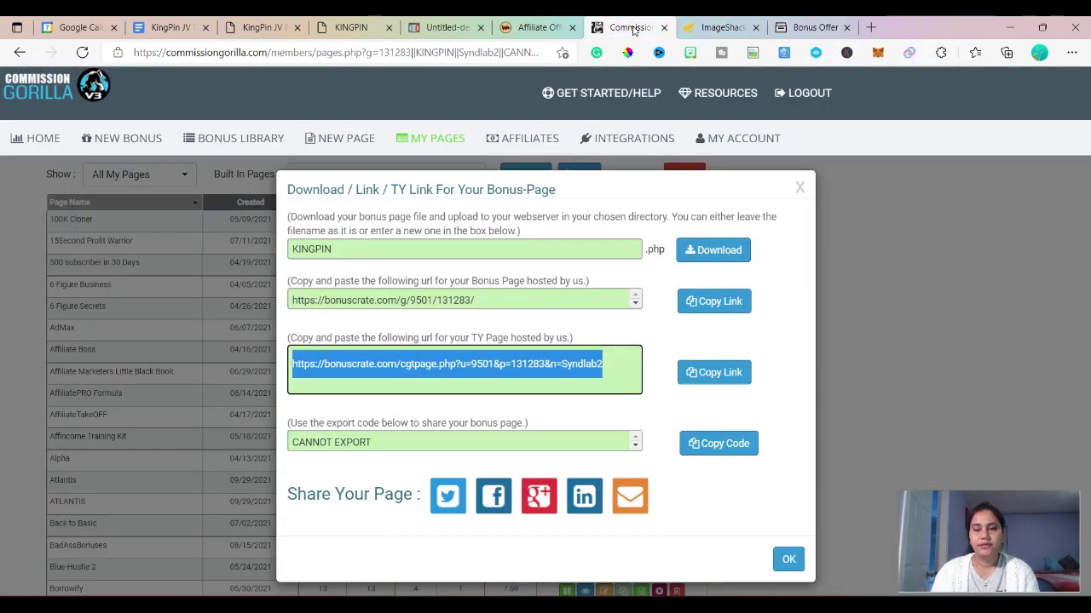
click(799, 187)
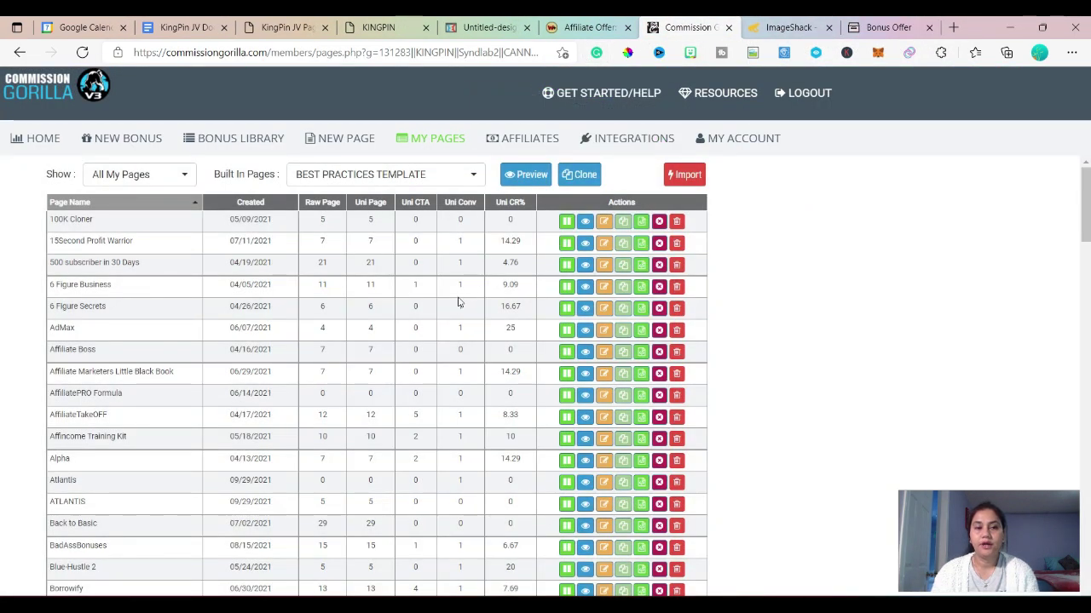